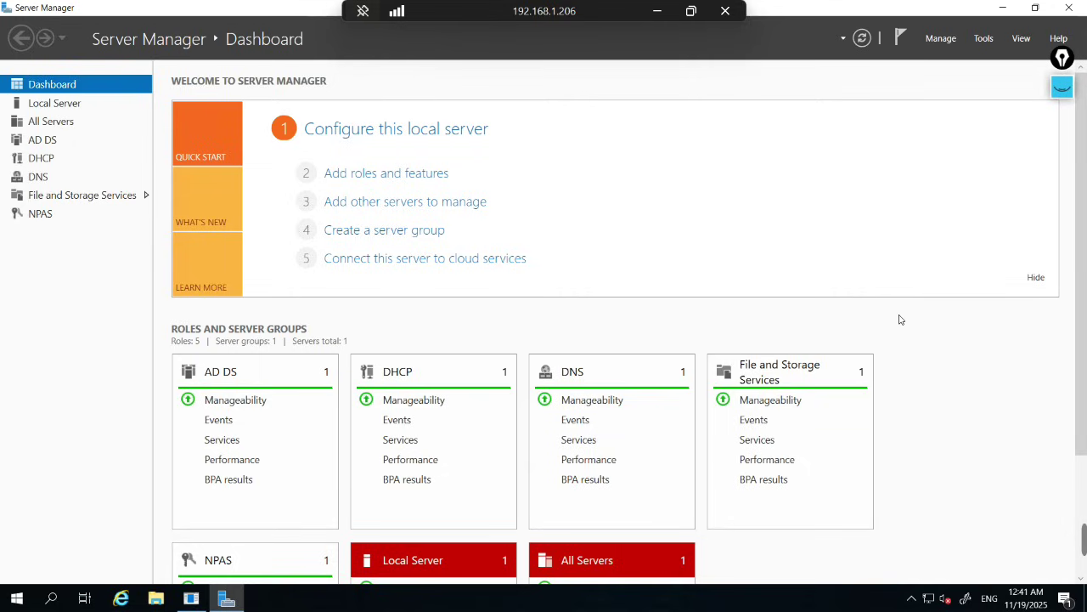
# Launch Active Directory Users and Computers from the Server Manager Tools menu.
pyautogui.click(65, 102)
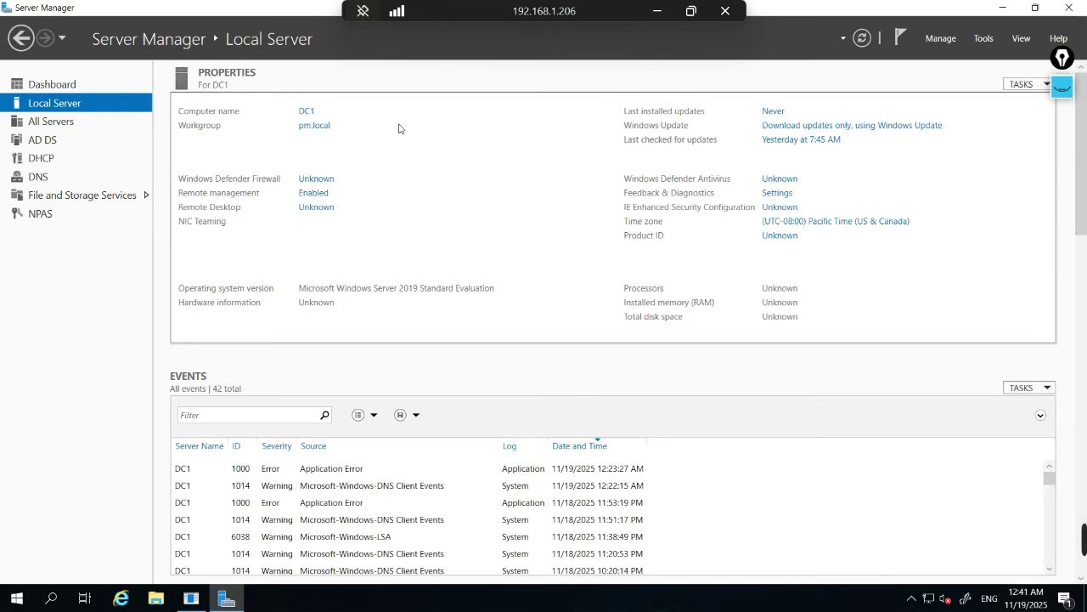
pyautogui.click(54, 86)
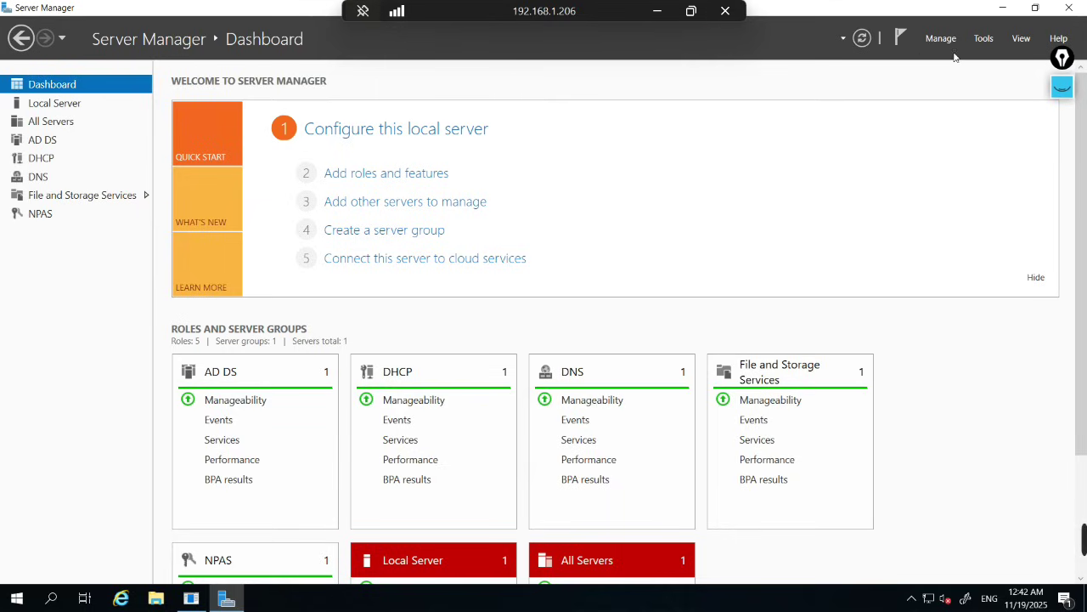
pyautogui.click(981, 41)
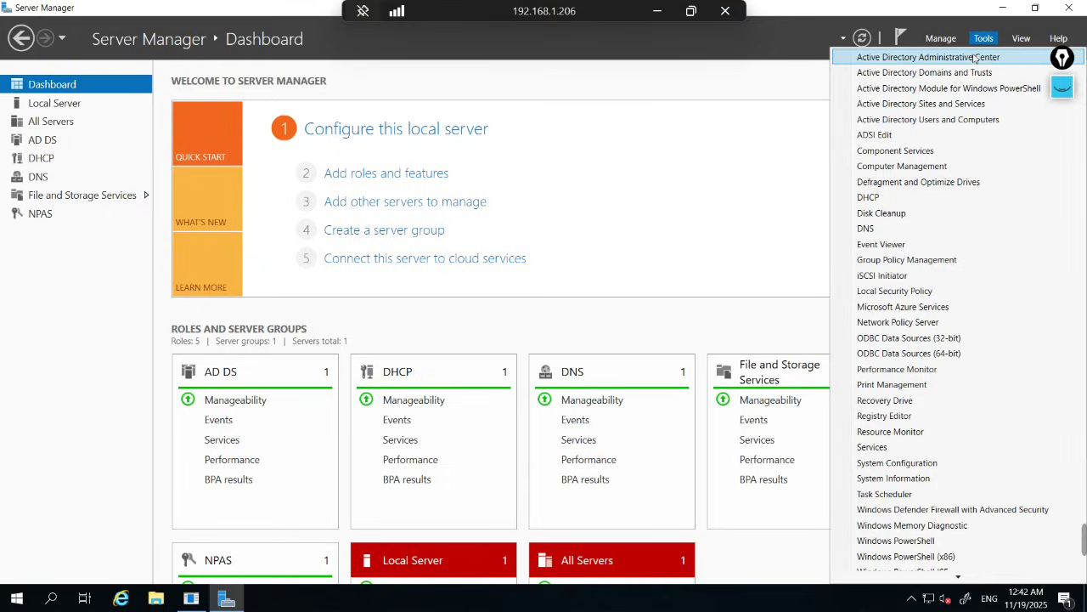
pyautogui.click(950, 126)
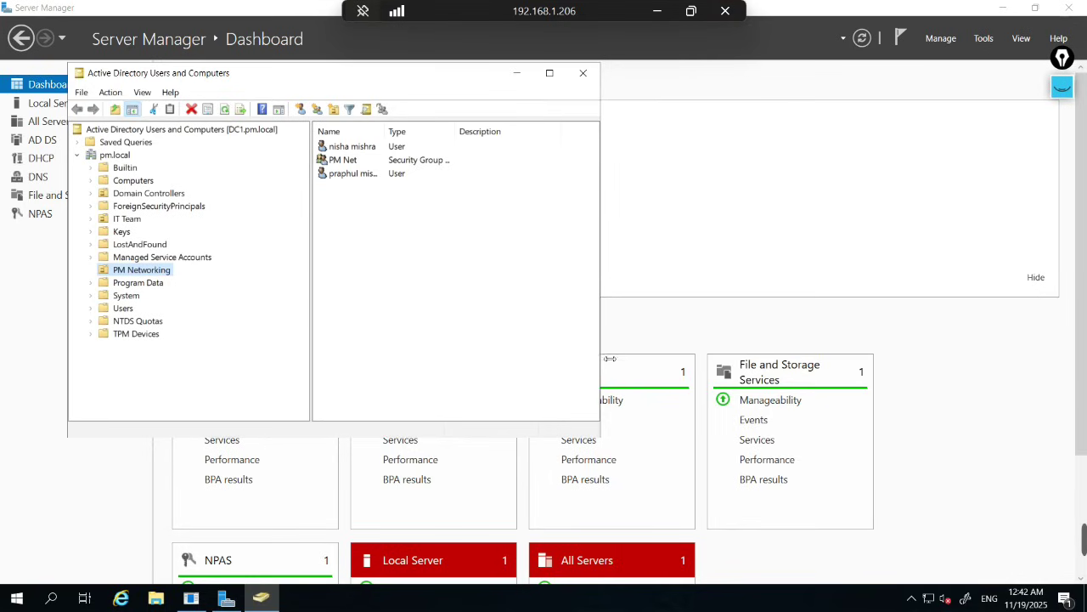
# Enlarge and reposition the console window, then display the pm.local domain's containers.
pyautogui.moveTo(598, 435); pyautogui.dragTo(649, 463)
pyautogui.moveTo(526, 82); pyautogui.dragTo(735, 95)
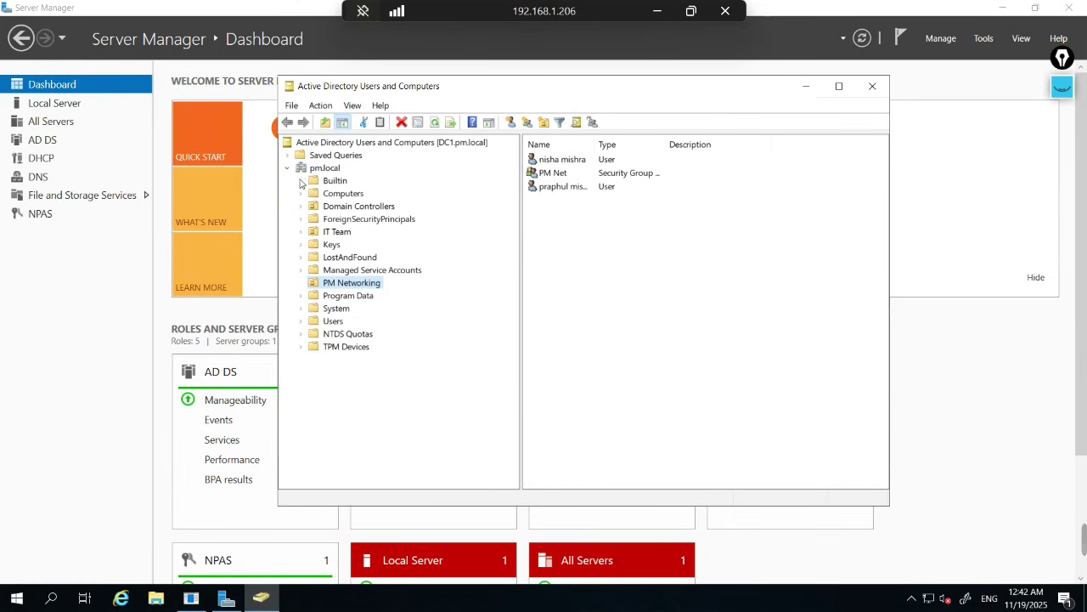
pyautogui.click(324, 169)
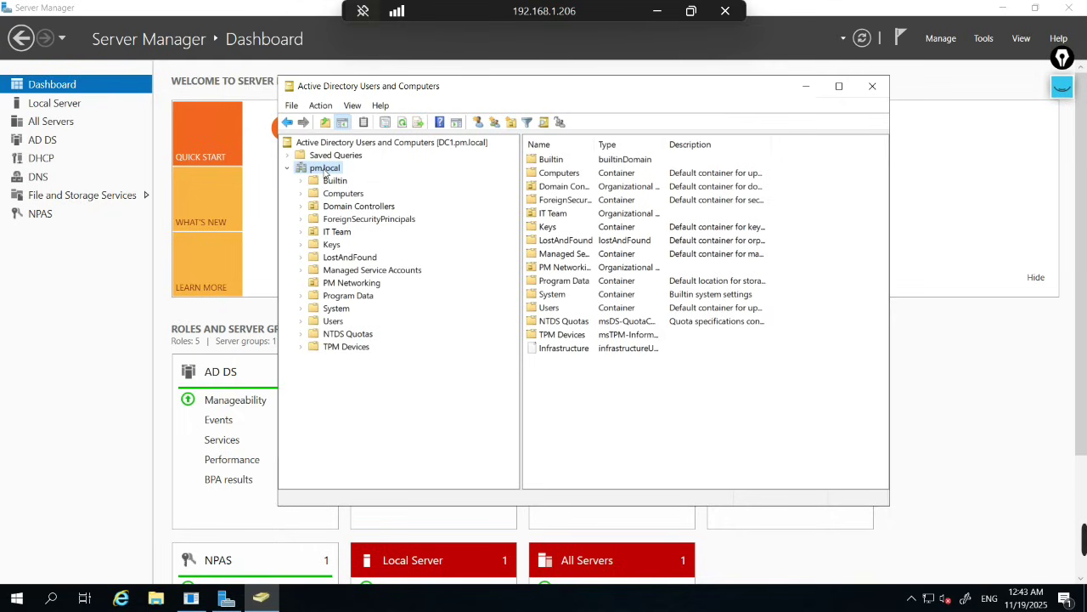
# Search pm.local for the user's first name in the Find Users, Contacts, and Groups dialog.
pyautogui.rightClick(325, 170)
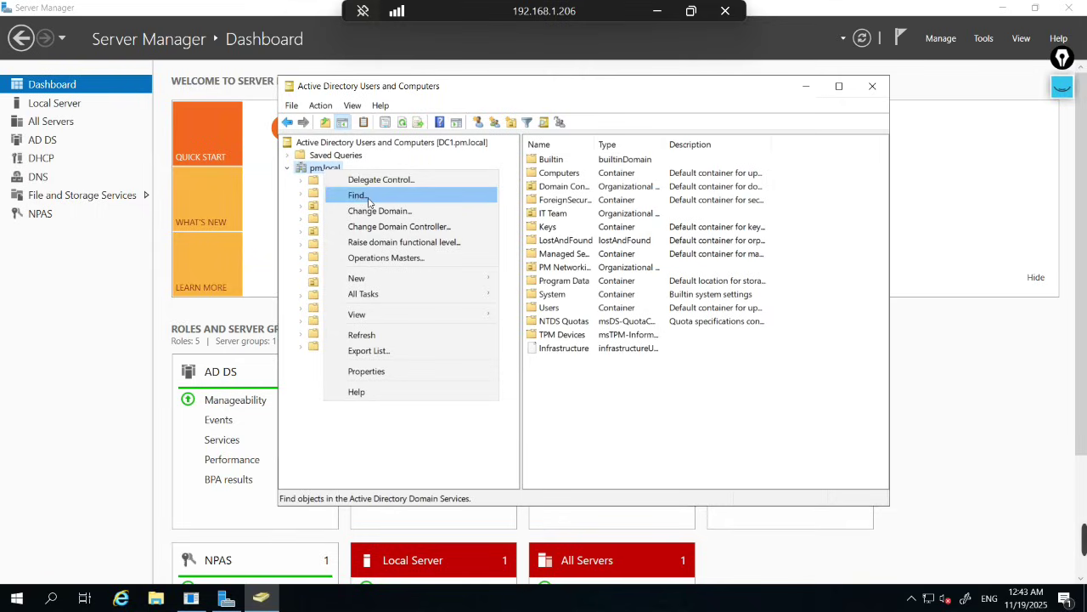
pyautogui.click(364, 197)
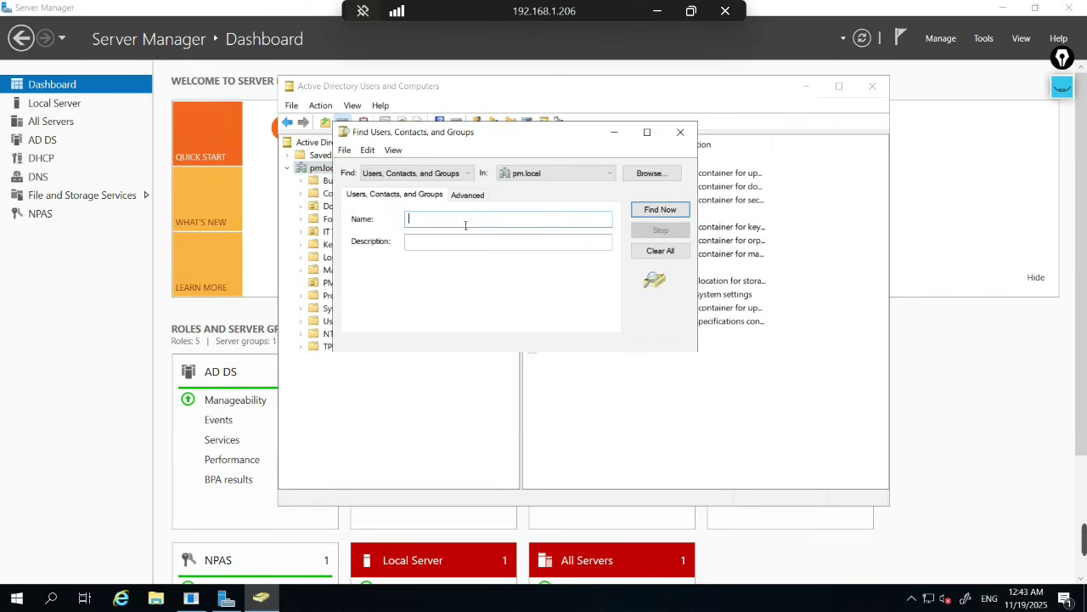
pyautogui.write('neha')
pyautogui.press('Return')
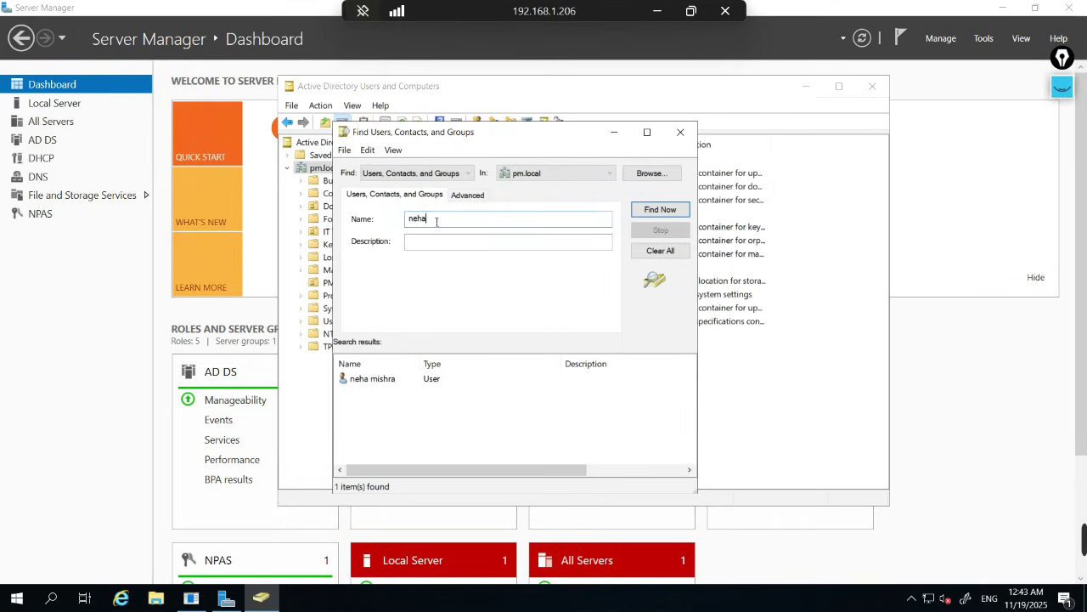
# Rerun the search with 'ne', then select the user account and Network Configuration Operators results.
pyautogui.press('BackSpace')
pyautogui.press('BackSpace')
pyautogui.click(670, 212)
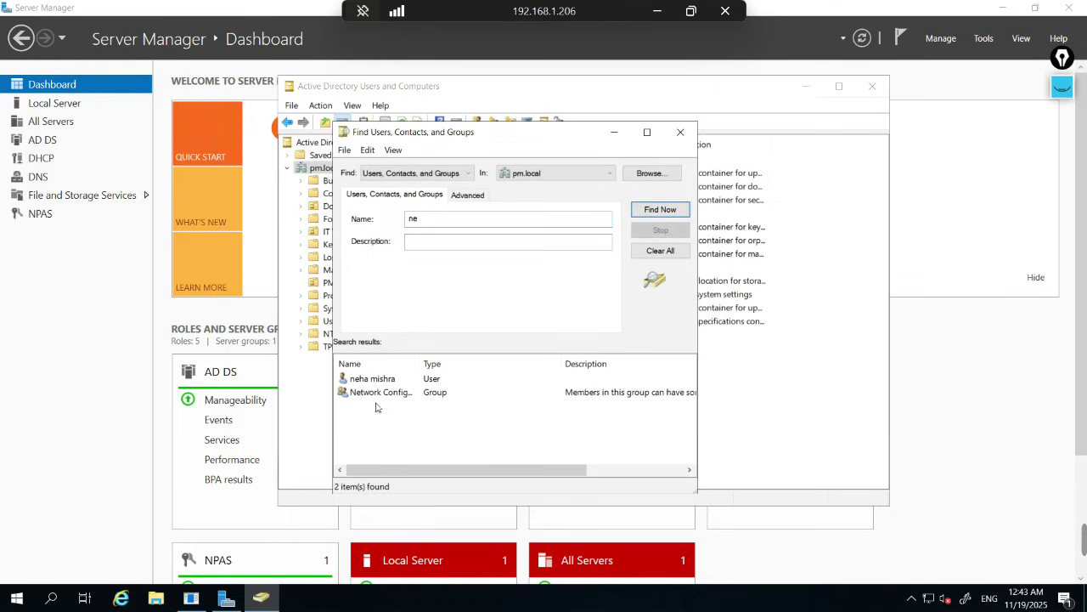
pyautogui.click(428, 222)
pyautogui.doubleClick(428, 222)
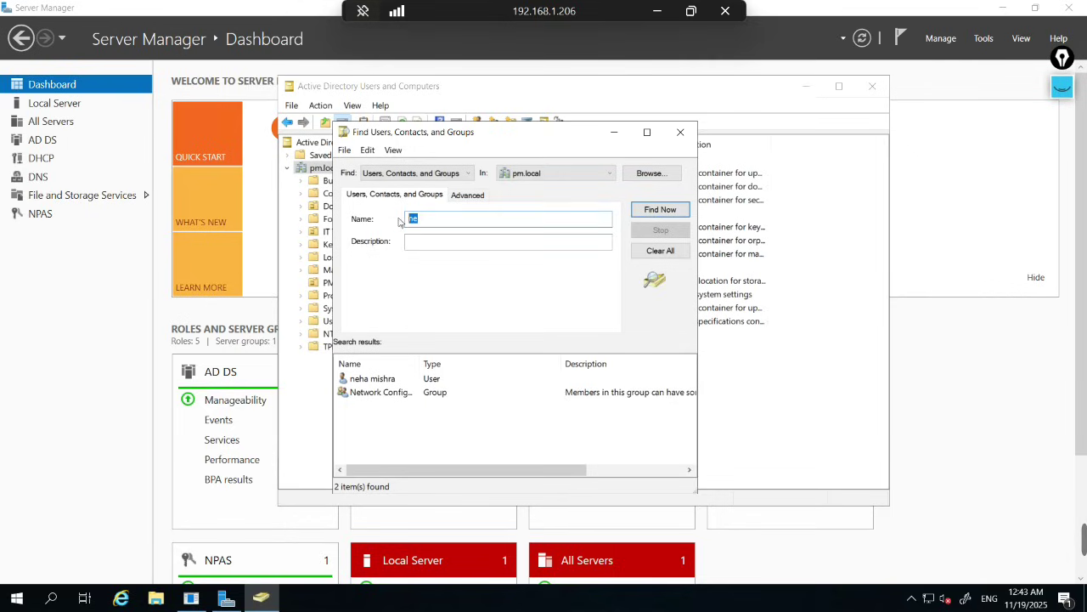
pyautogui.click(432, 227)
pyautogui.click(382, 378)
pyautogui.click(381, 395)
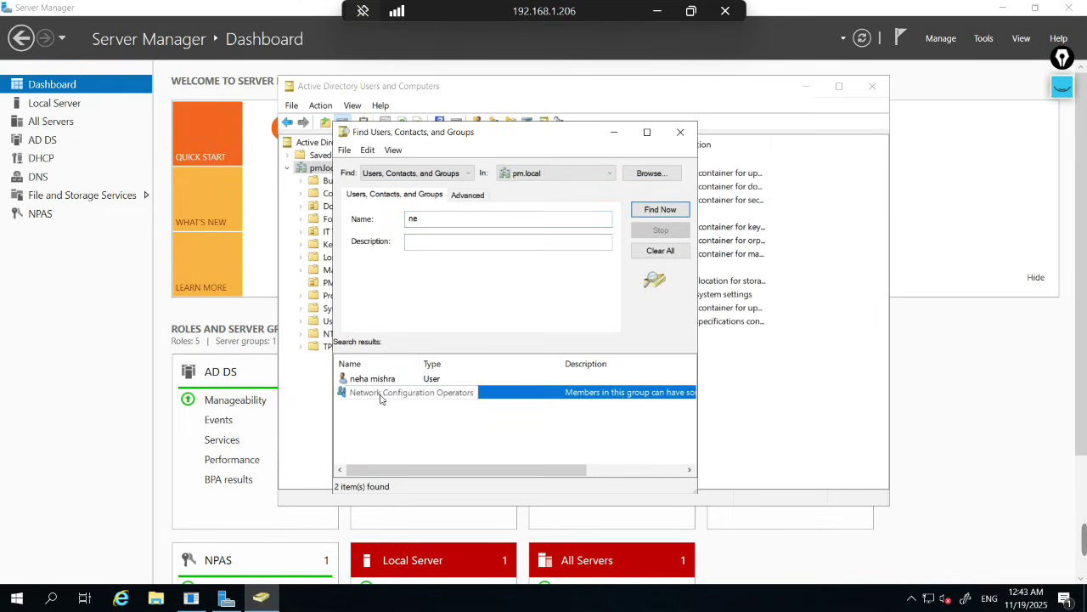
pyautogui.click(398, 380)
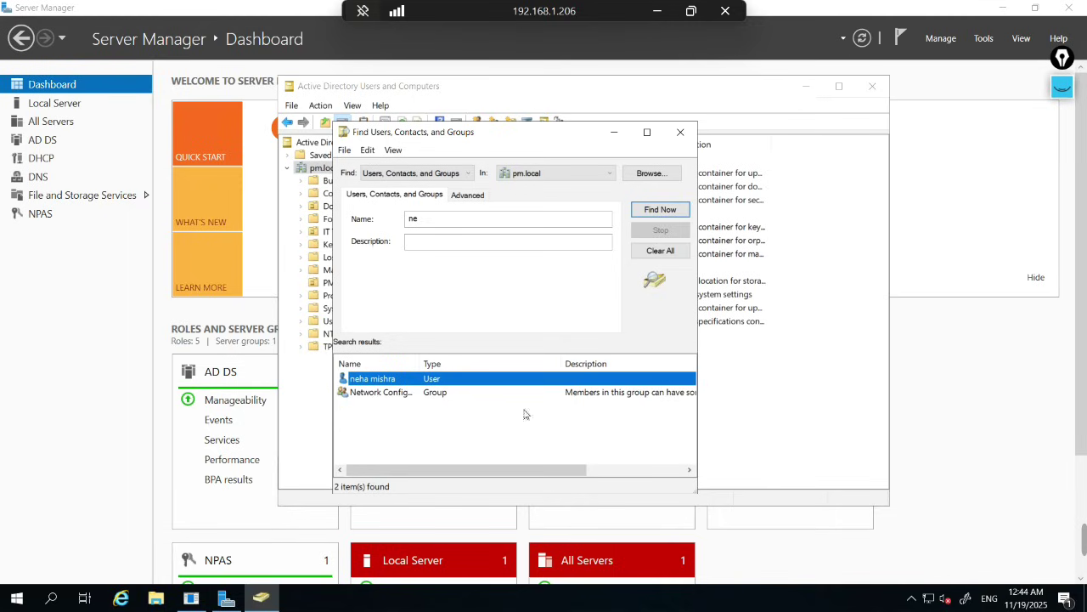
# Review the found user's Account, Member Of (only Domain Users) and Organization tabs, then close Properties.
pyautogui.doubleClick(448, 384)
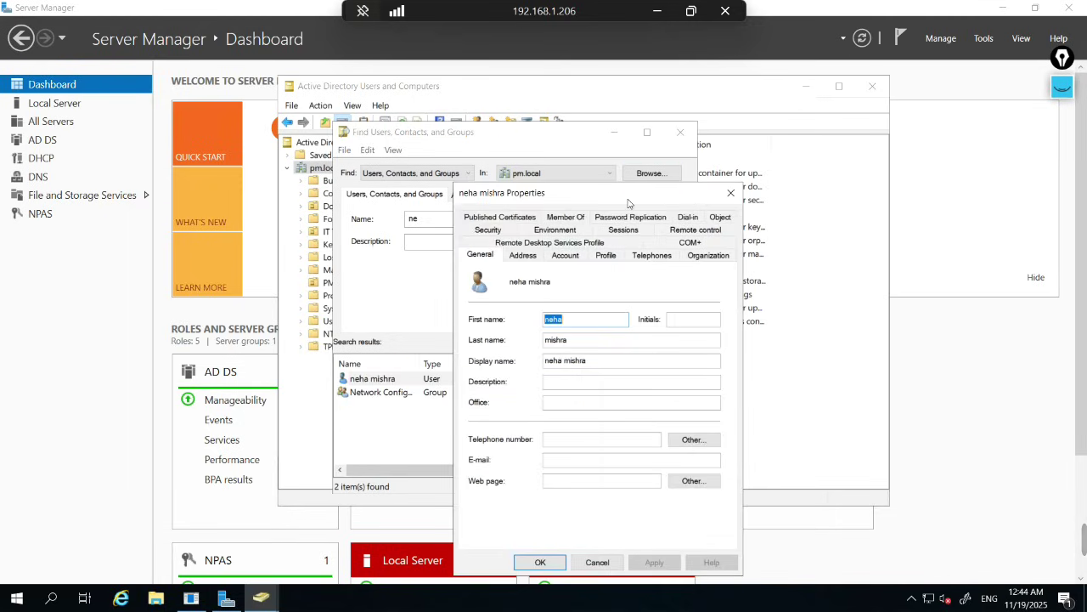
pyautogui.moveTo(629, 198); pyautogui.dragTo(684, 90)
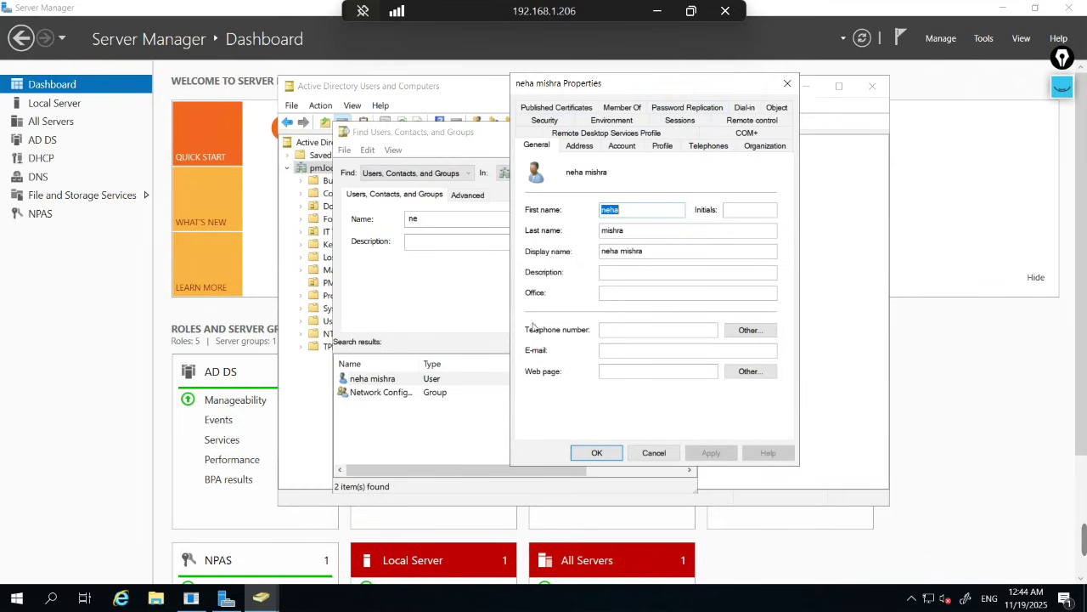
pyautogui.click(619, 154)
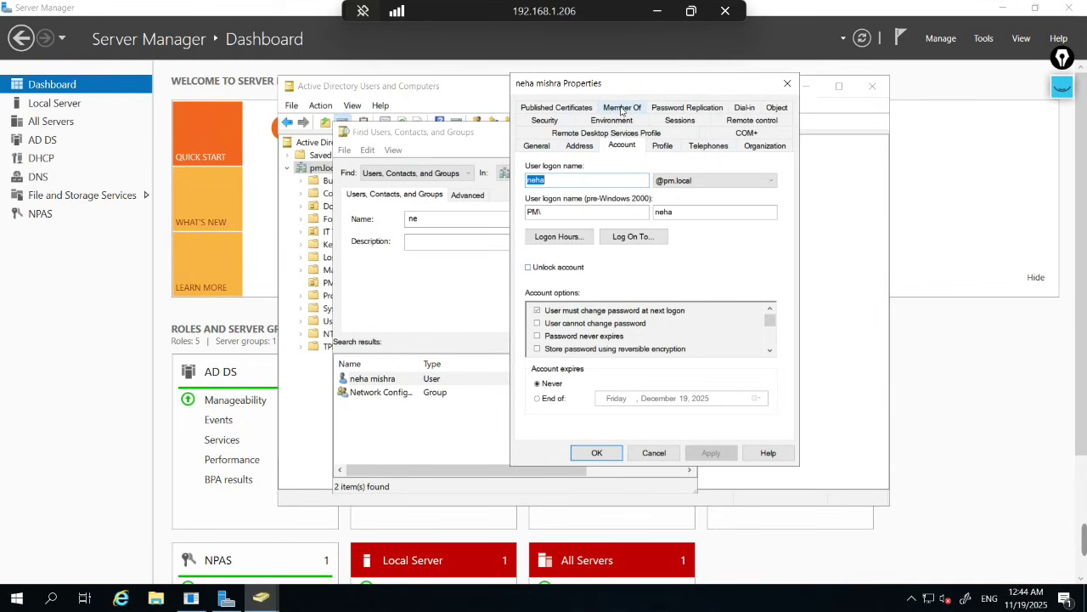
pyautogui.click(624, 108)
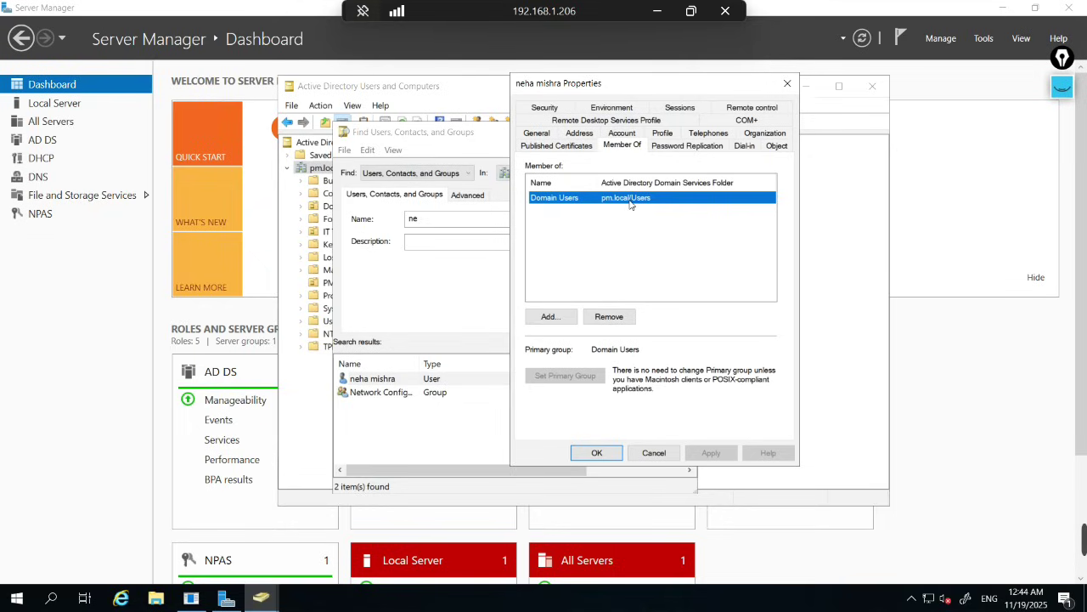
pyautogui.click(767, 133)
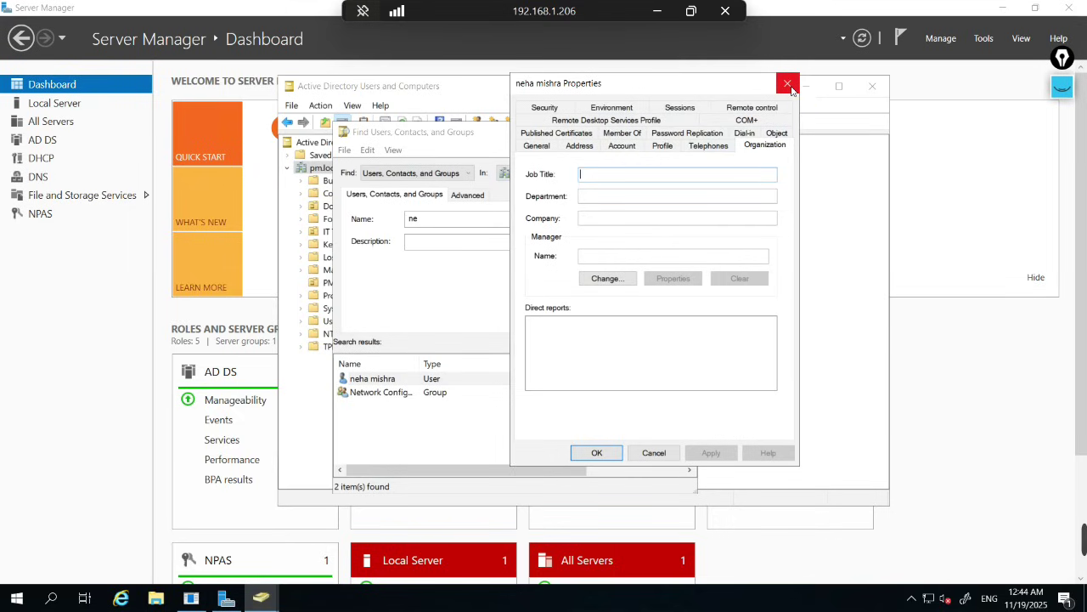
pyautogui.click(788, 85)
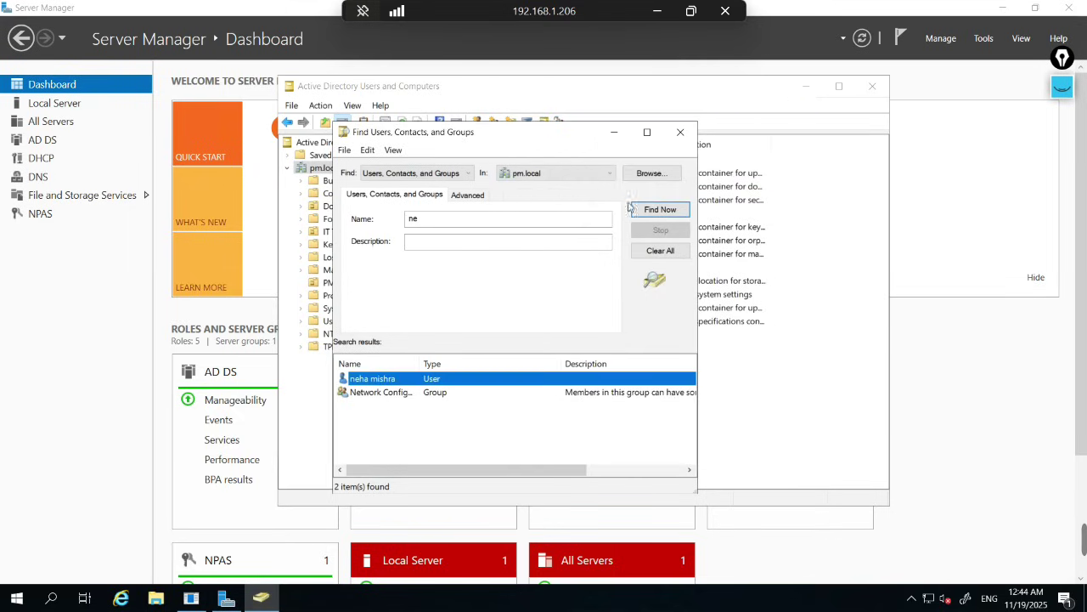
# Close the Find Users, Contacts, and Groups window to return to pm.local.
pyautogui.click(687, 129)
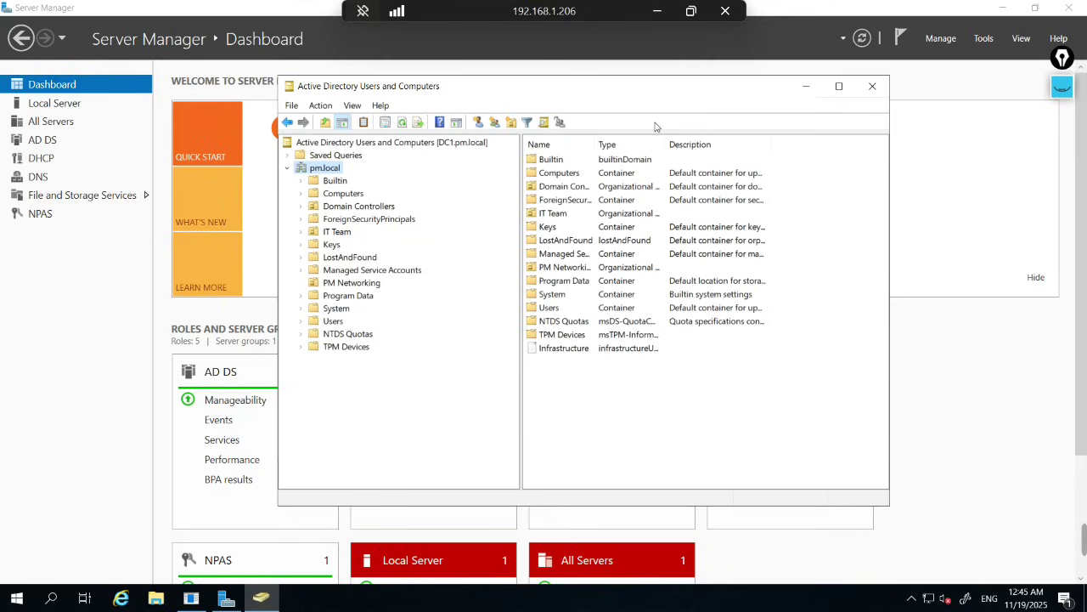
# Browse the IT Team and PM Networking OUs, viewing and closing the first PM Networking user's properties.
pyautogui.click(337, 232)
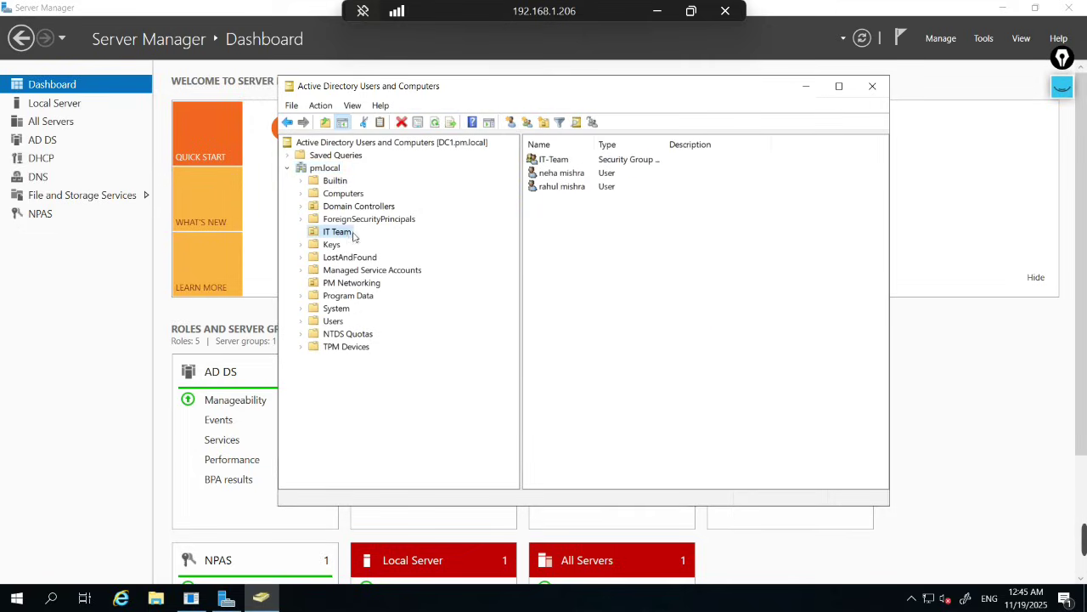
pyautogui.click(346, 284)
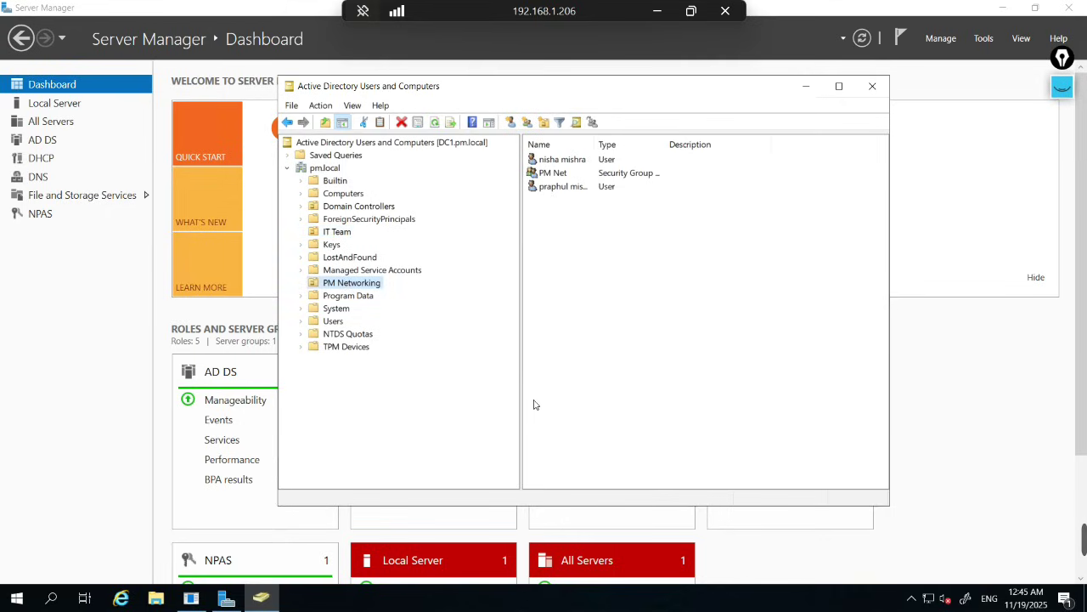
pyautogui.doubleClick(558, 161)
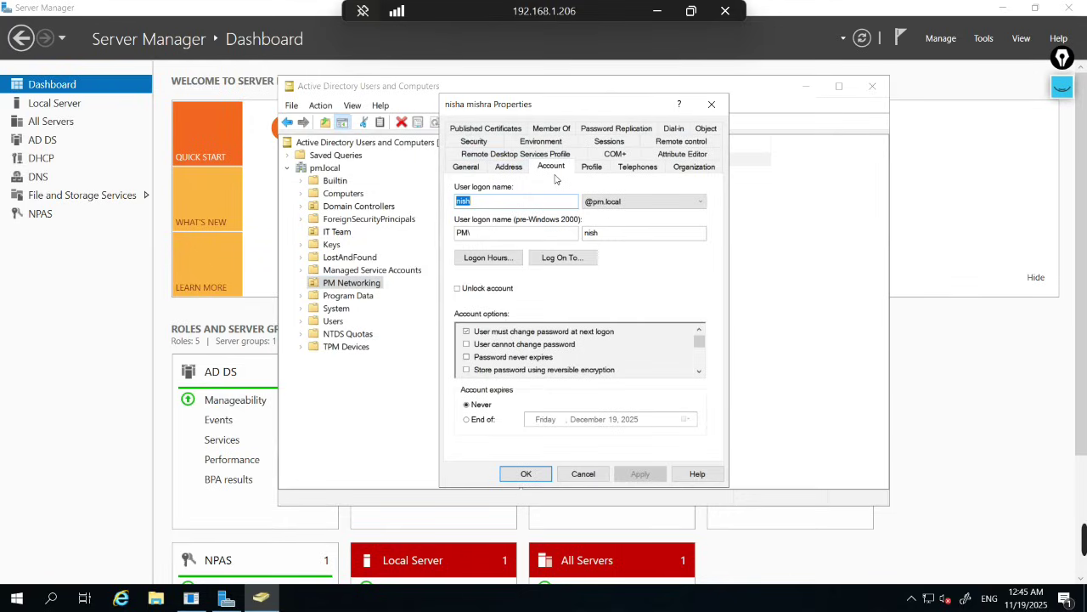
pyautogui.click(712, 105)
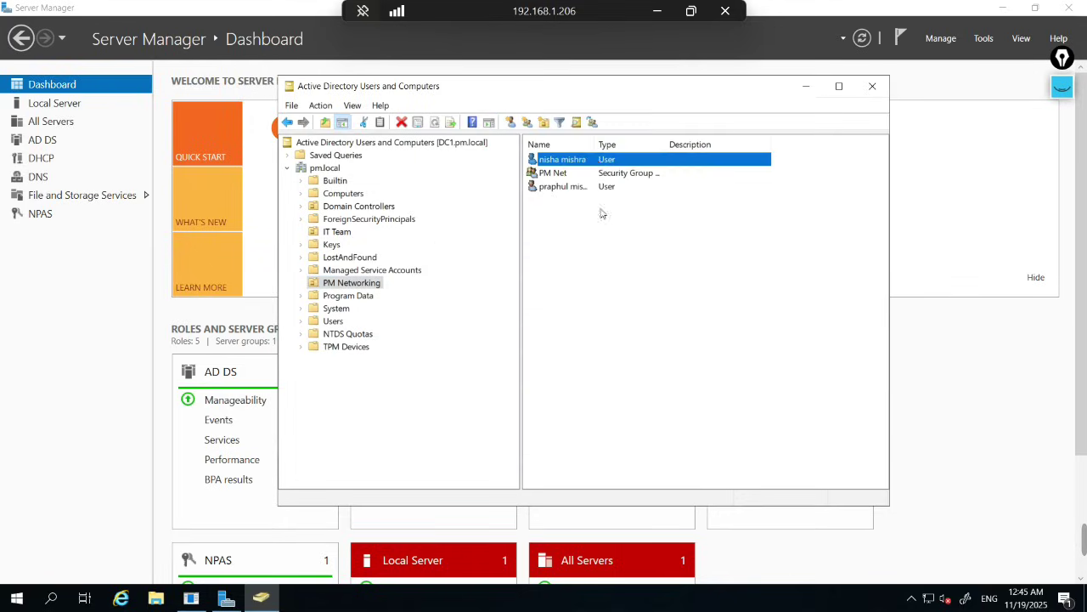
pyautogui.rightClick(577, 163)
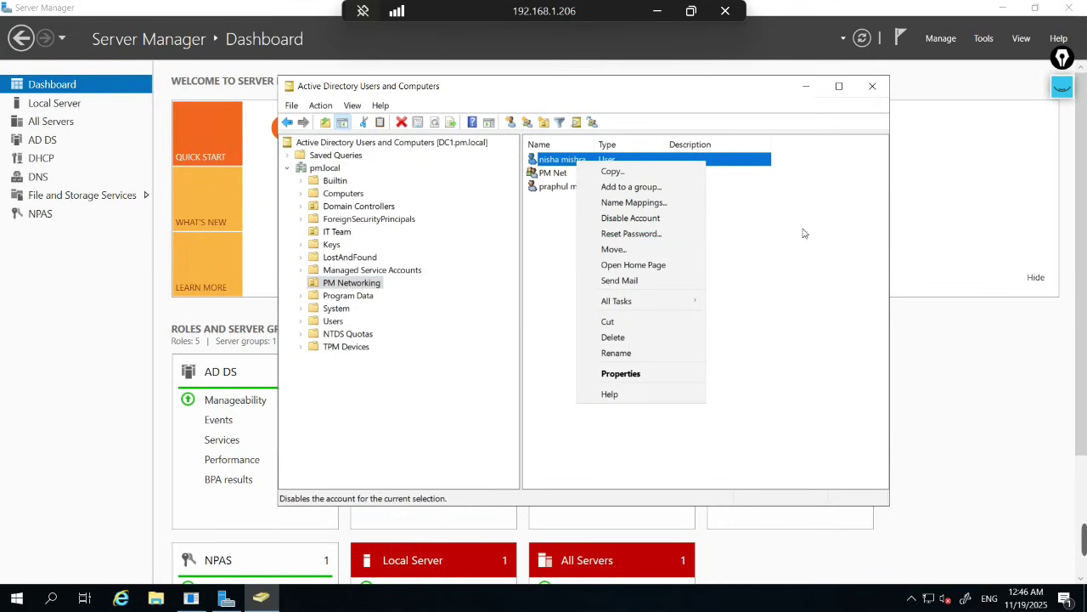
pyautogui.click(582, 141)
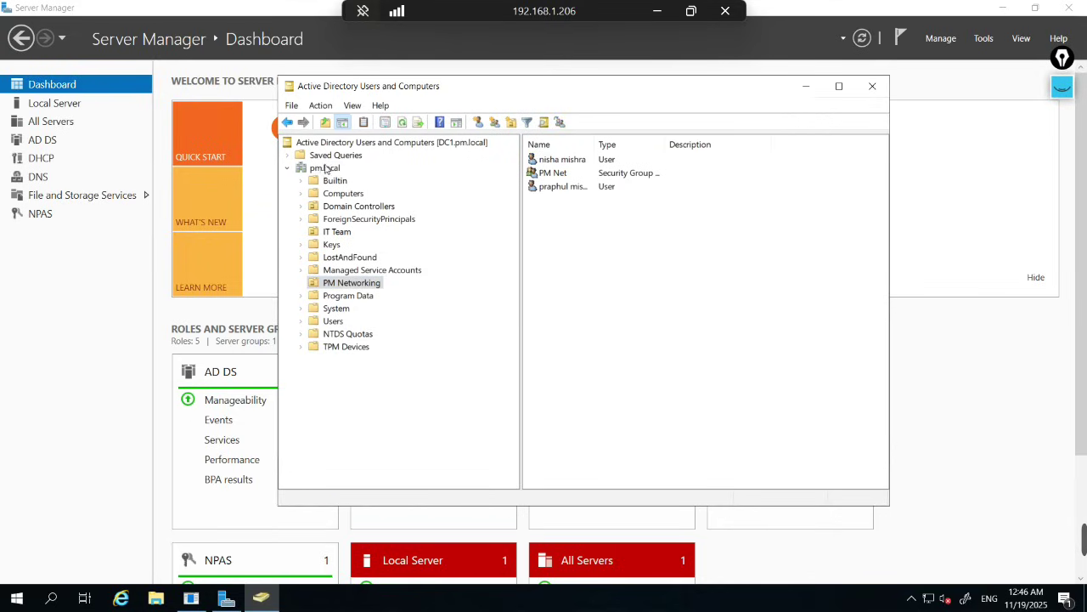
# Search pm.local again for the user by first name, returning one account.
pyautogui.click(326, 169)
pyautogui.rightClick(326, 170)
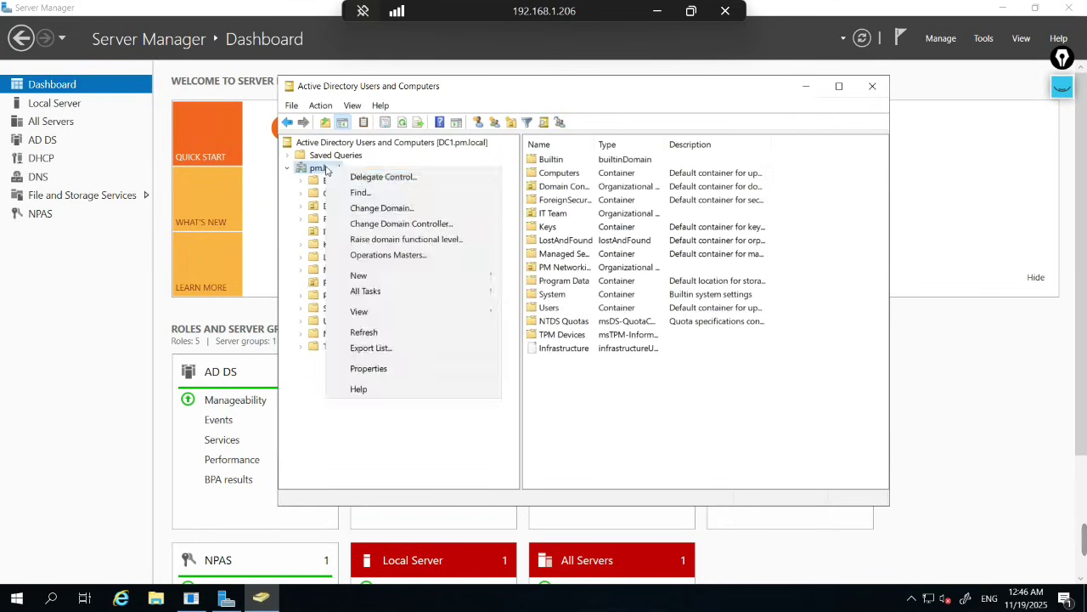
pyautogui.click(364, 195)
pyautogui.write('neha')
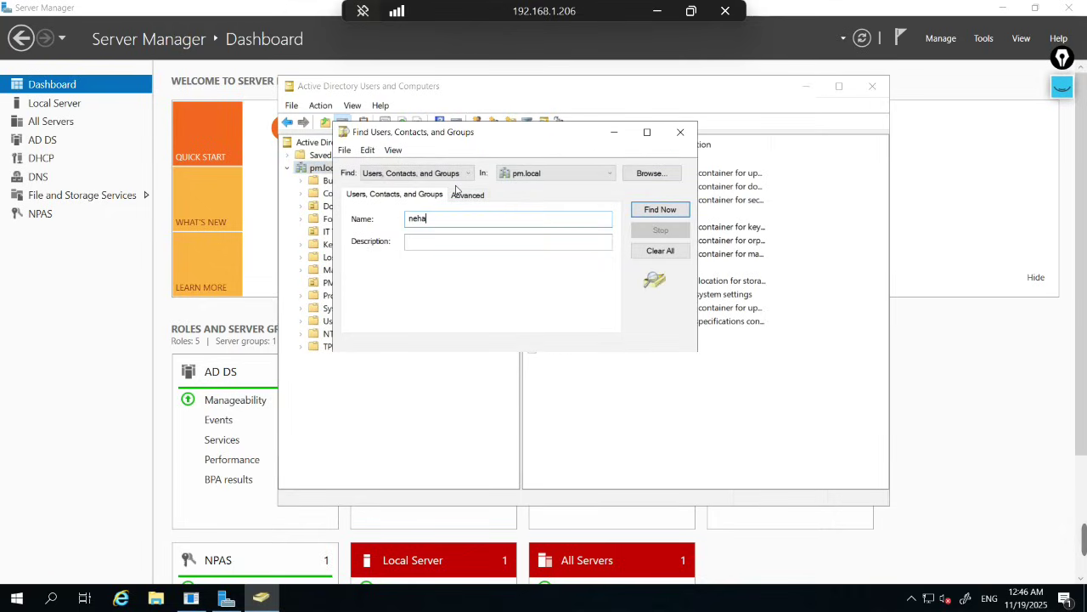
pyautogui.press('Return')
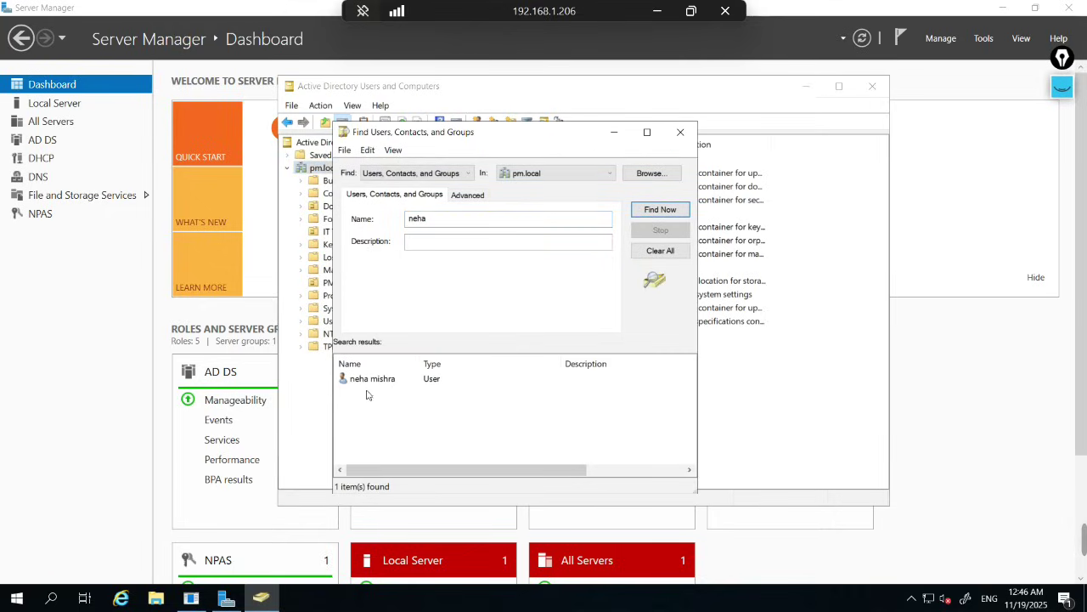
# Check the found user's properties, then bring up its actions menu to move the account.
pyautogui.click(370, 380)
pyautogui.doubleClick(371, 380)
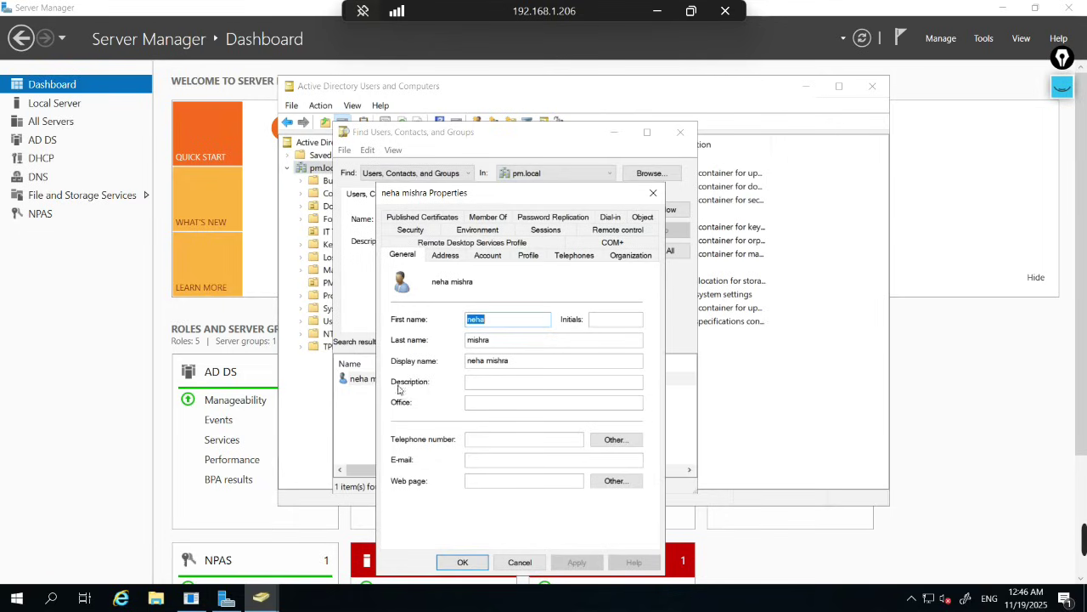
pyautogui.click(653, 193)
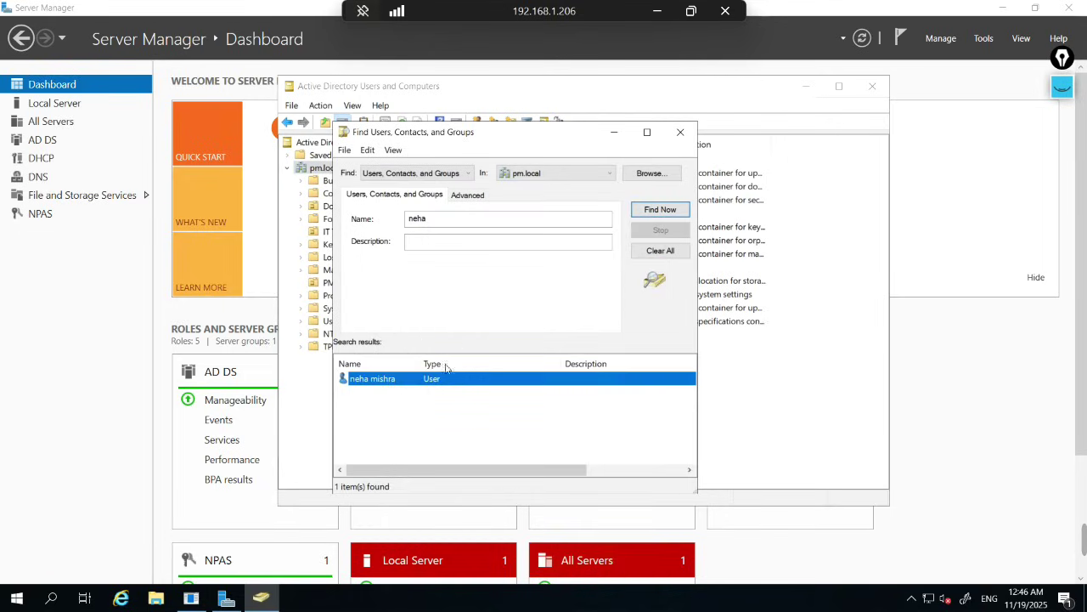
pyautogui.rightClick(425, 383)
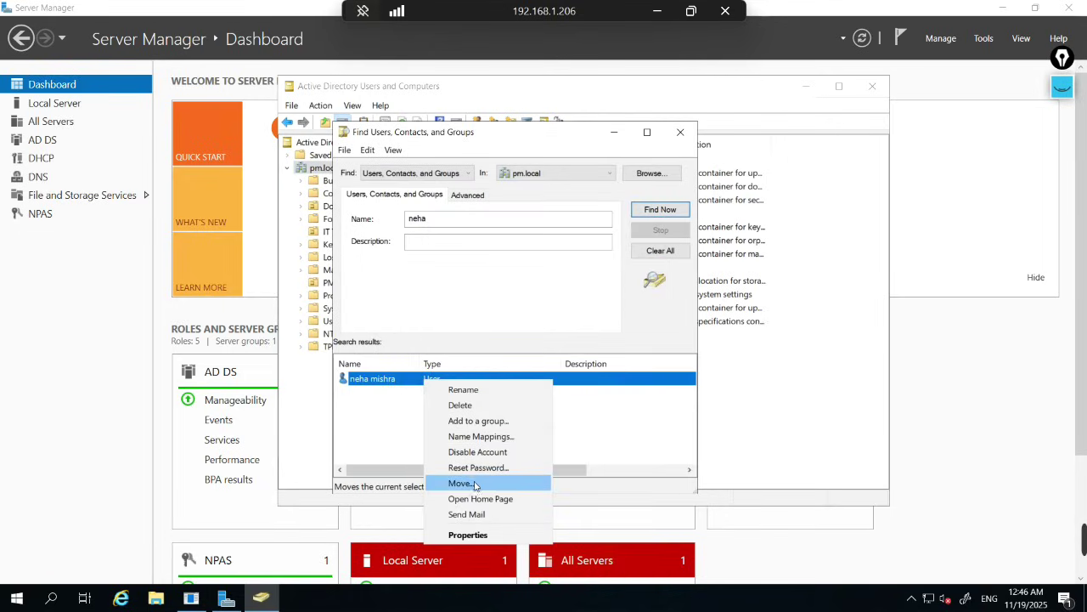
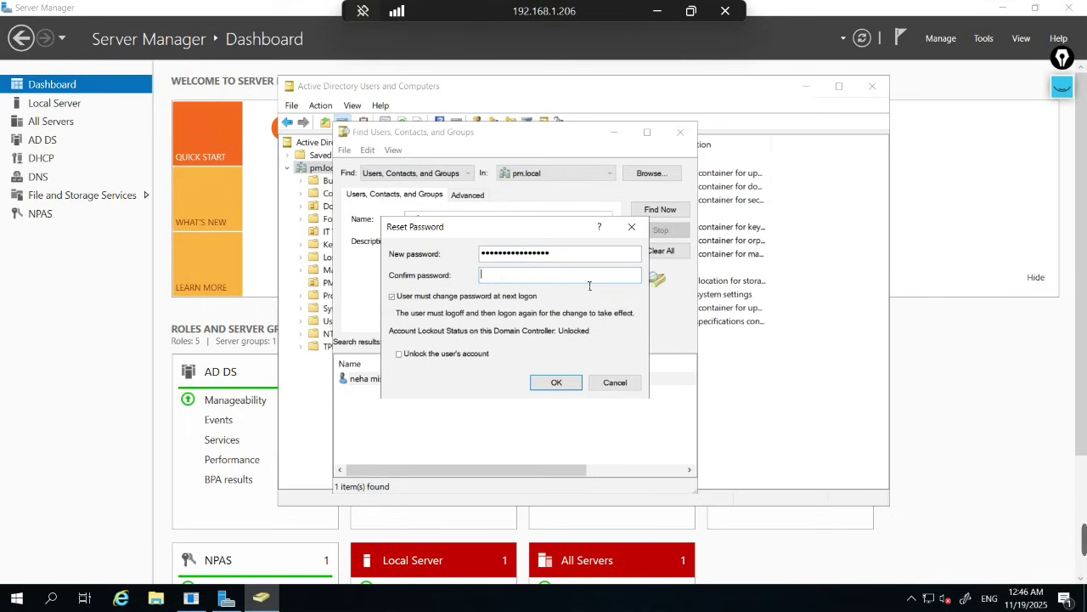
# Submit a password that fails the password policy and dismiss the resulting error.
pyautogui.write('P')
pyautogui.click(572, 383)
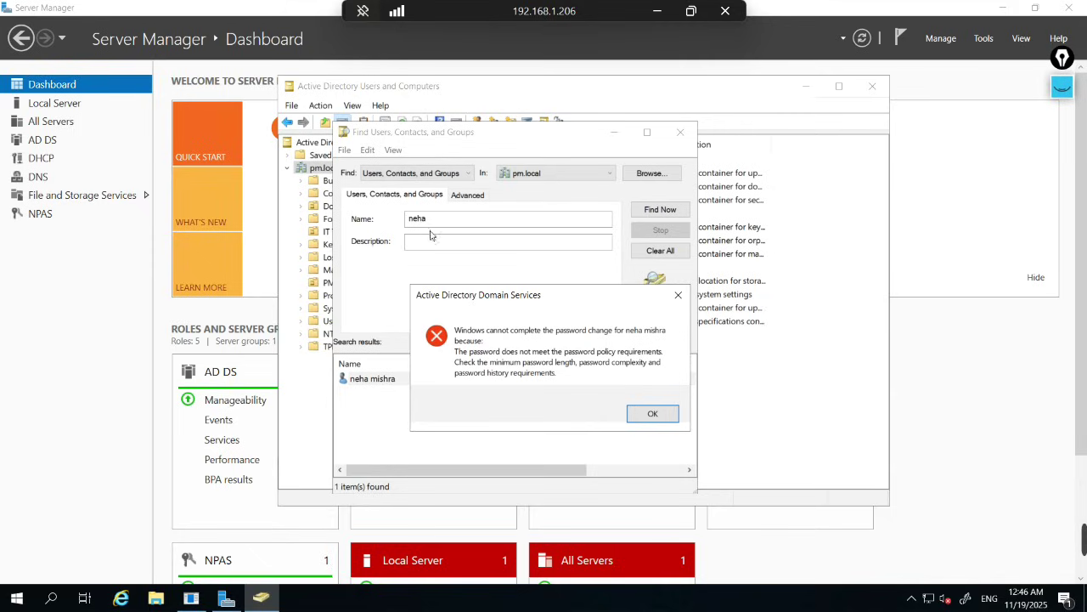
pyautogui.click(651, 414)
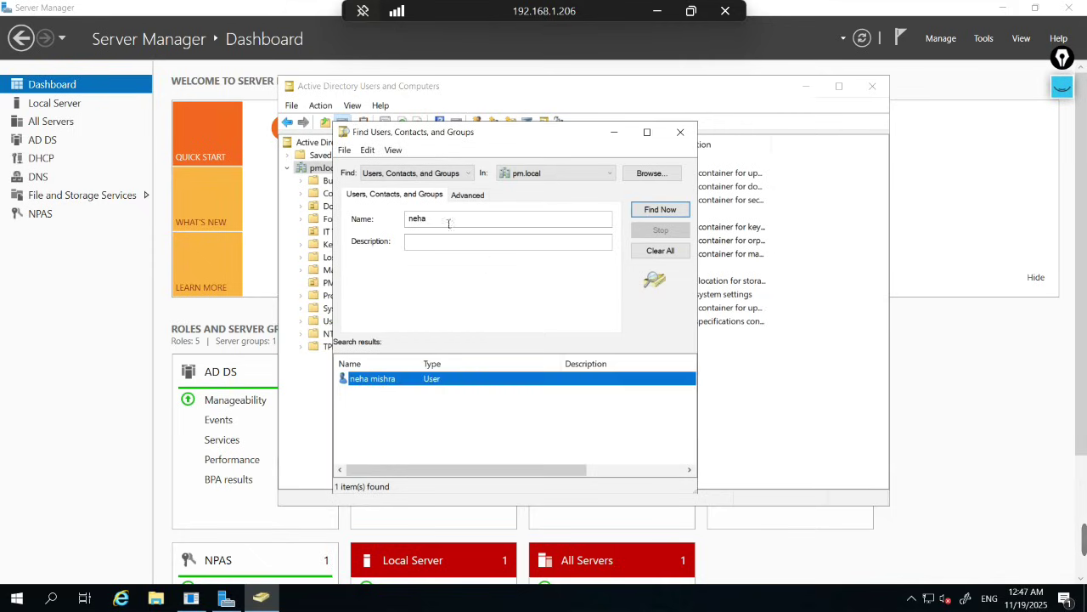
# Reset the found user's password to a policy-compliant one and acknowledge the confirmation.
pyautogui.moveTo(433, 225); pyautogui.dragTo(404, 221)
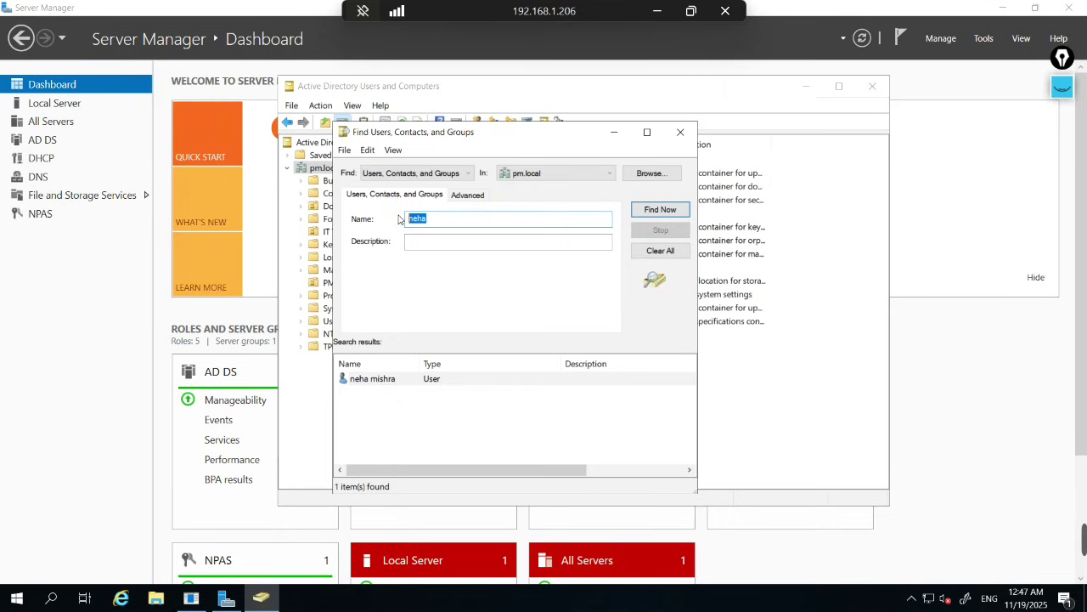
pyautogui.rightClick(420, 382)
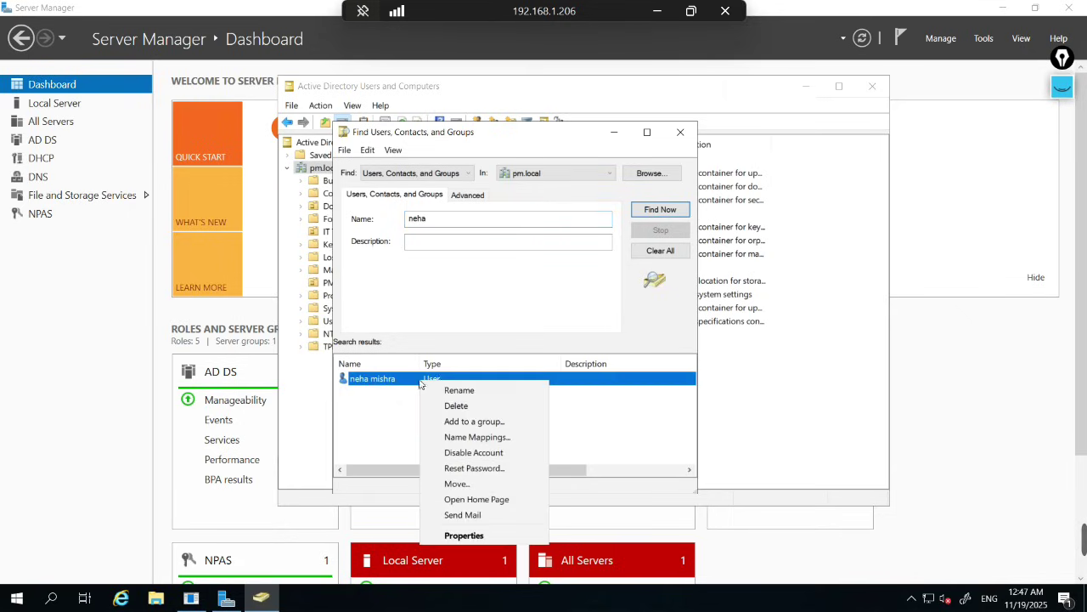
pyautogui.click(476, 469)
pyautogui.press('capslock')
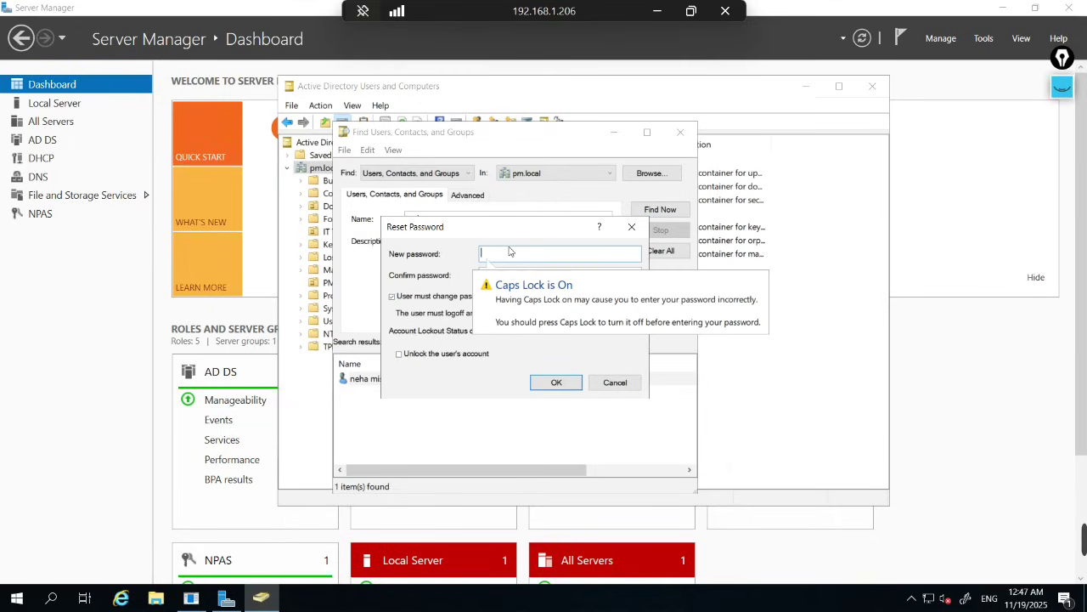
pyautogui.write('****')
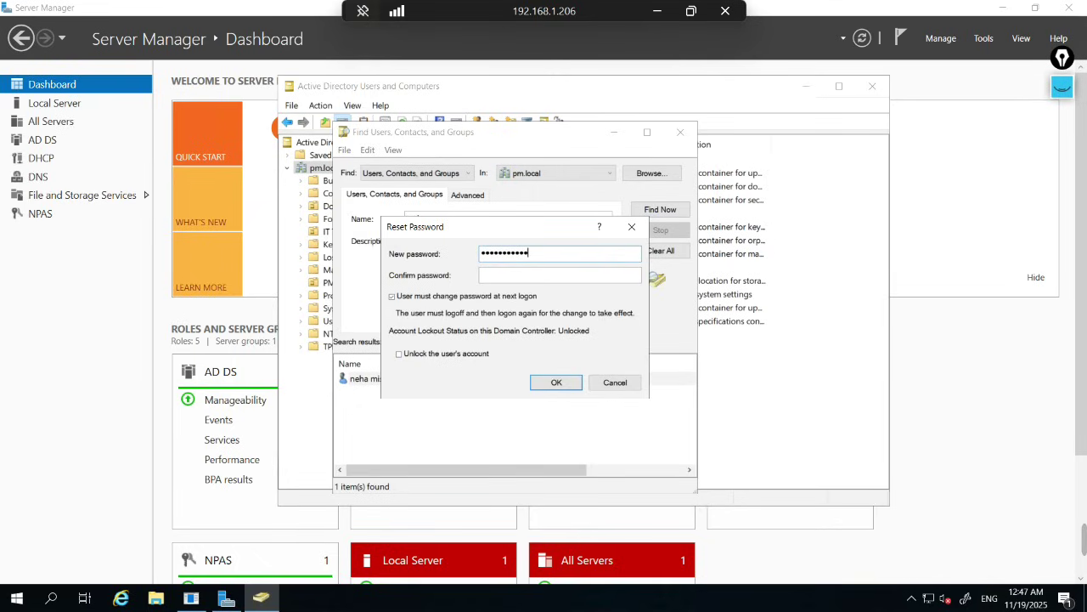
pyautogui.write('***')
pyautogui.click(557, 382)
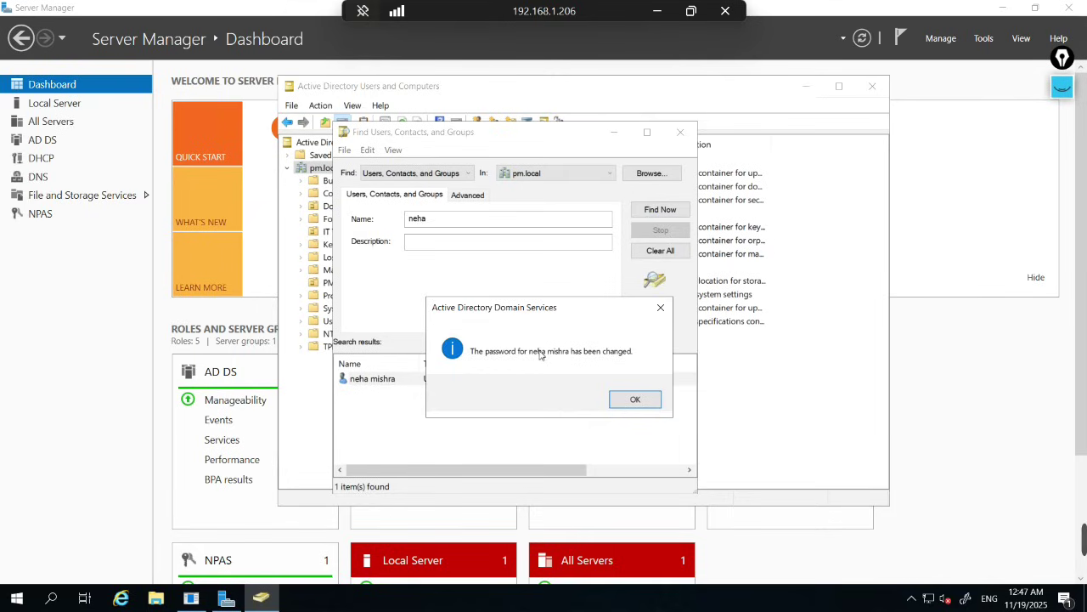
pyautogui.click(637, 400)
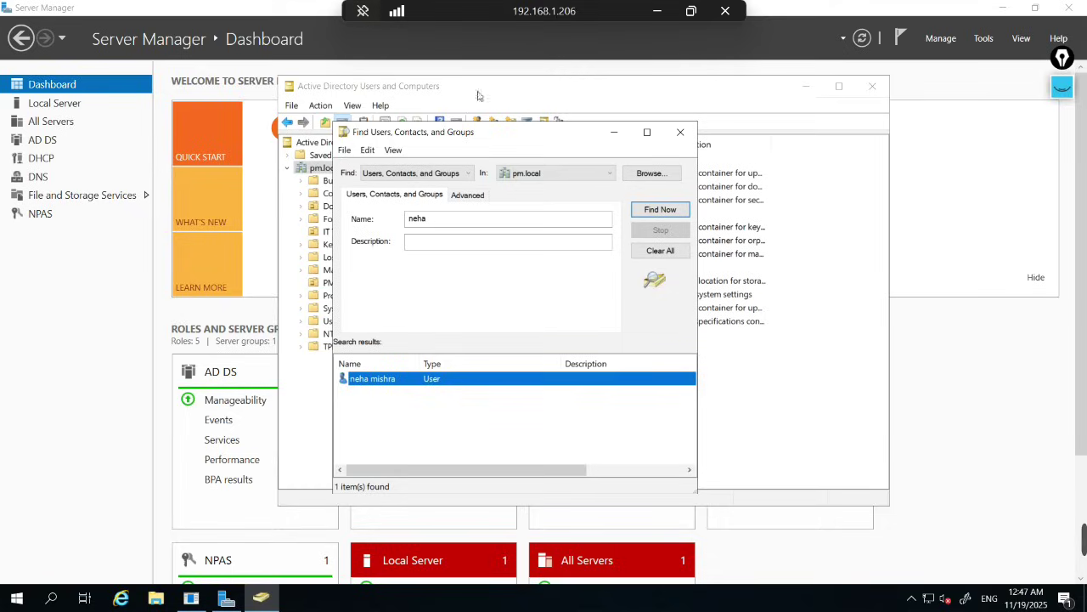
# Minimize the remote server session and bring the EVE-NG topology back in Edge.
pyautogui.click(651, 14)
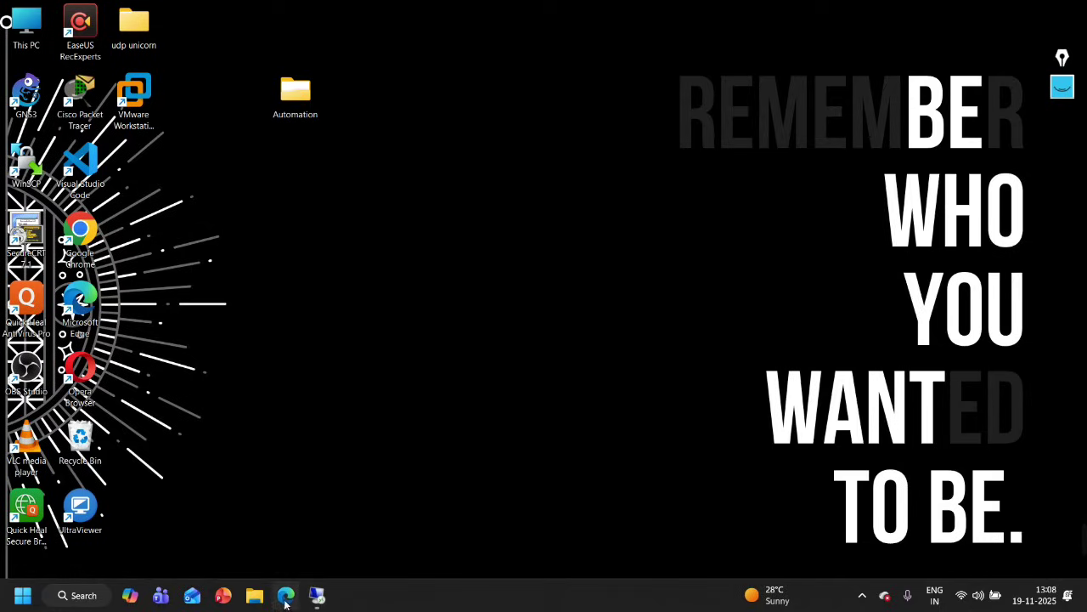
pyautogui.moveTo(285, 595)
pyautogui.click(236, 447)
# Launch PC1's console through ultravnc_wrapper and trust the unauthenticated VNC server.
pyautogui.moveTo(426, 299); pyautogui.dragTo(525, 396)
pyautogui.click(525, 399)
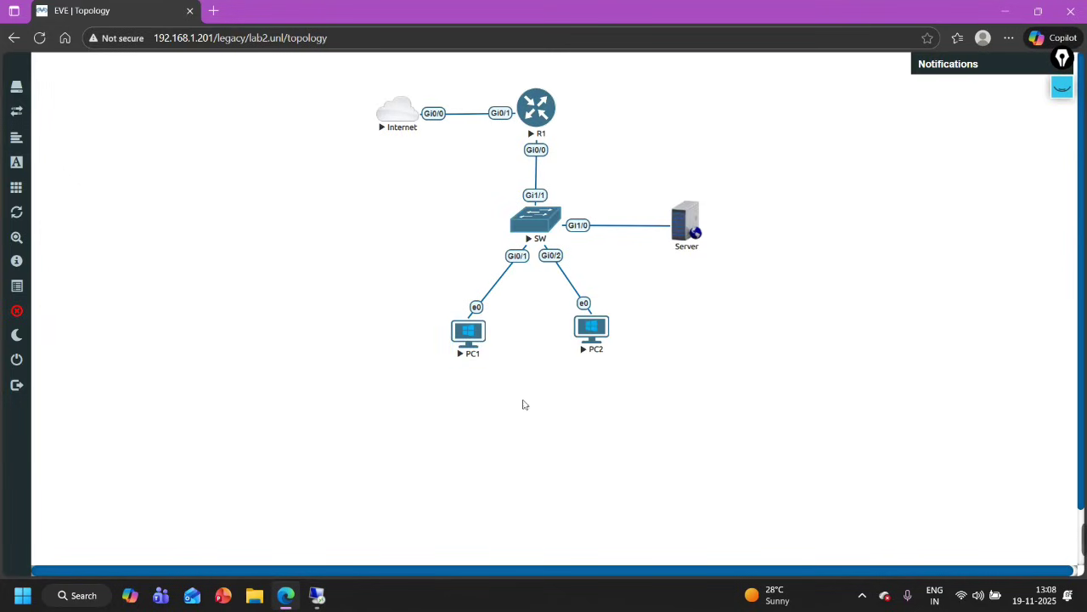
pyautogui.click(470, 342)
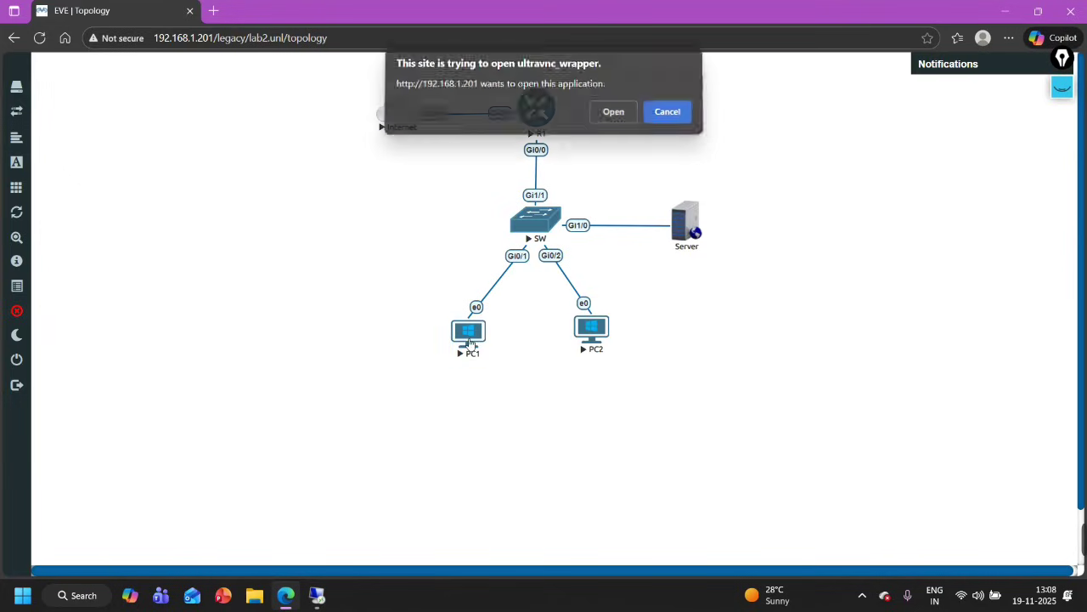
pyautogui.click(610, 113)
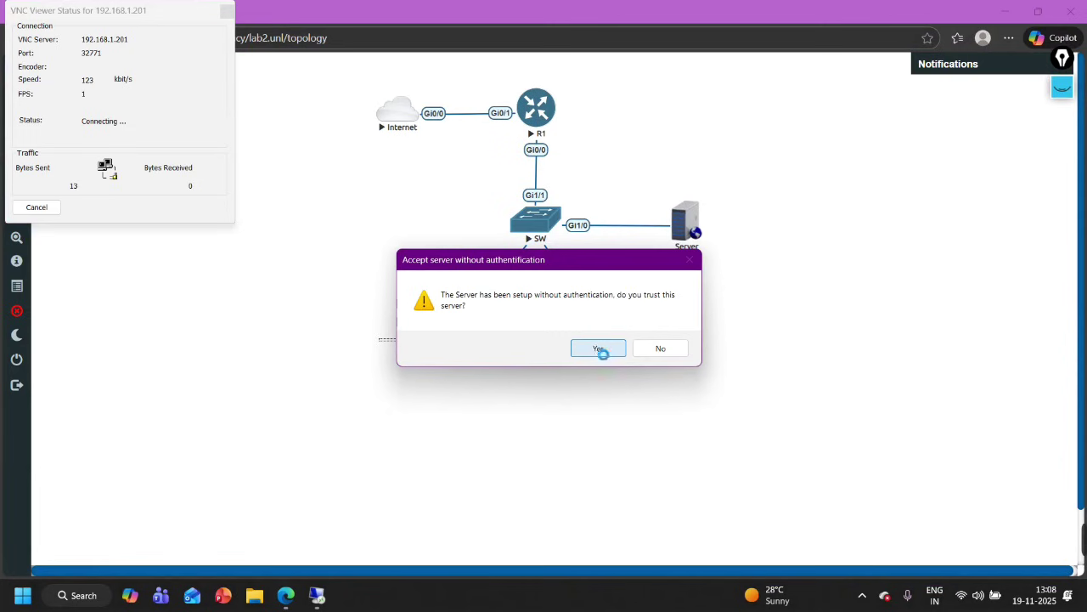
pyautogui.click(598, 348)
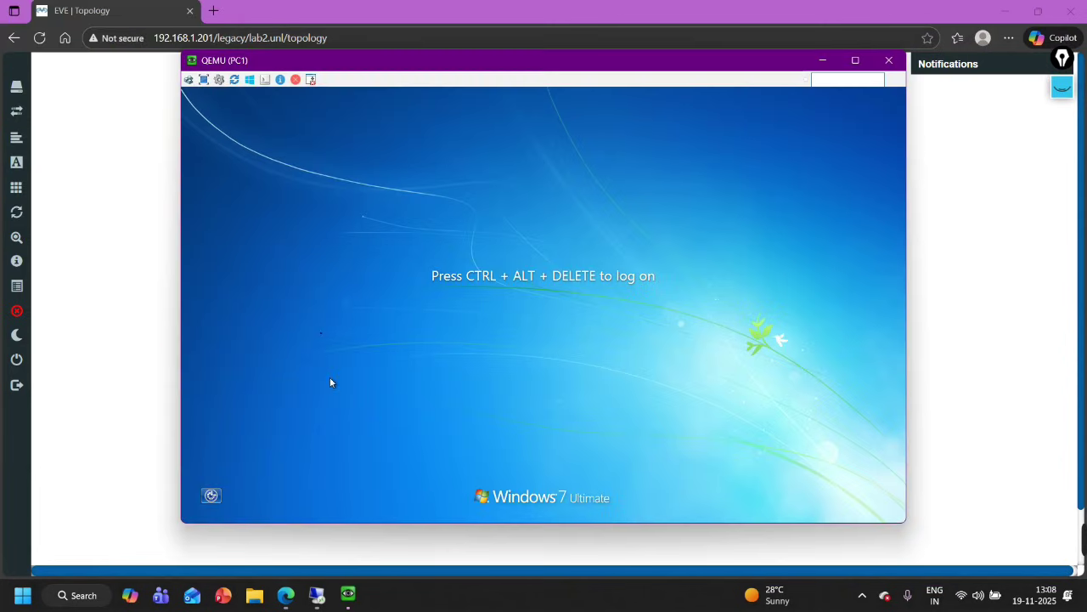
# Sign in to PC1 as Other User with the domain account's logon name and password.
pyautogui.click(189, 80)
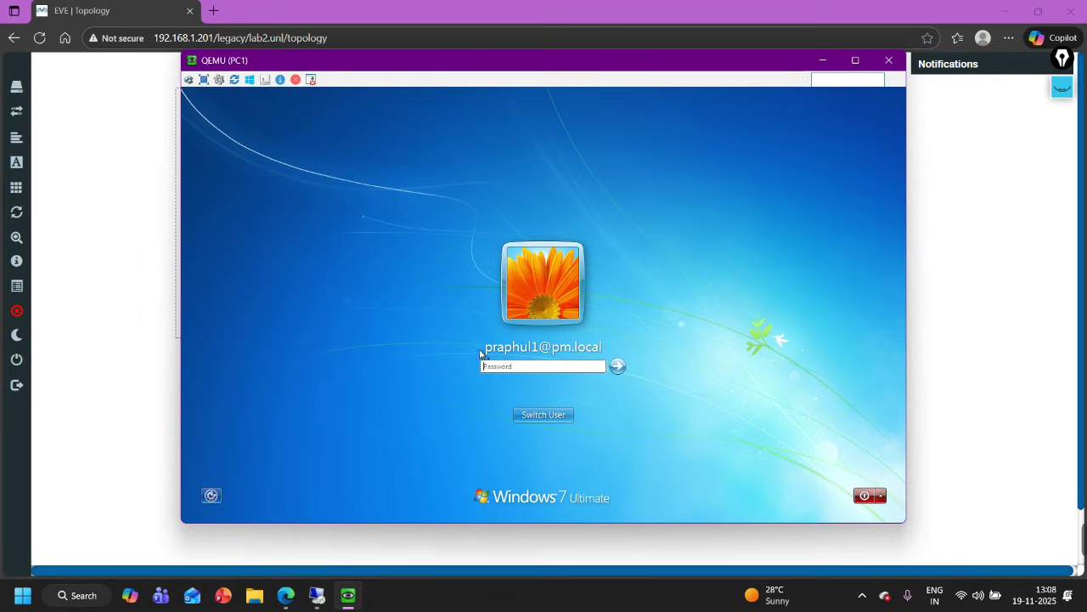
pyautogui.click(550, 416)
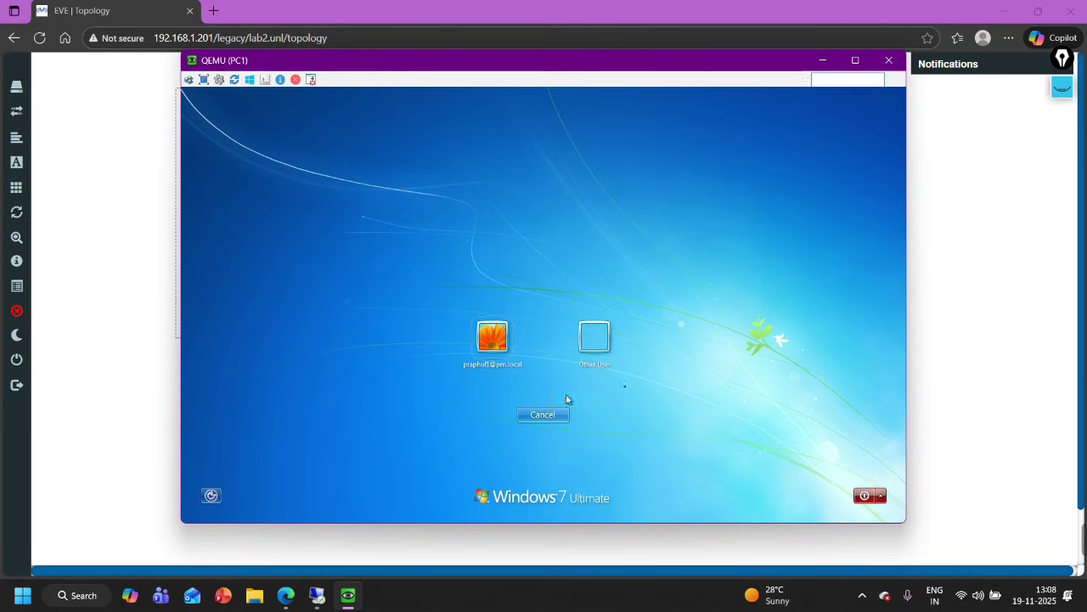
pyautogui.click(596, 340)
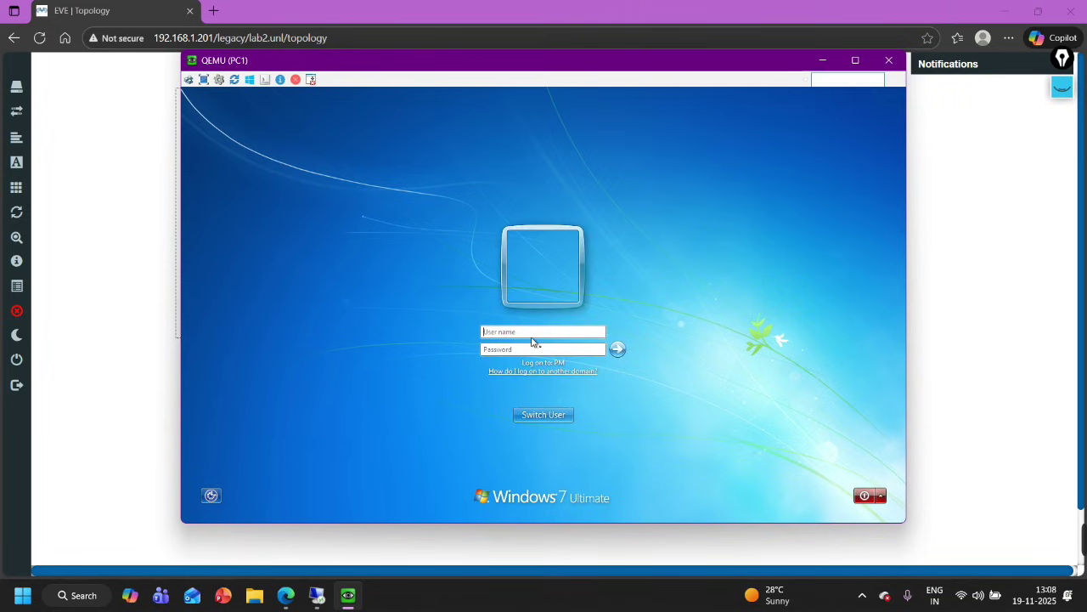
pyautogui.write('neha@pm.local')
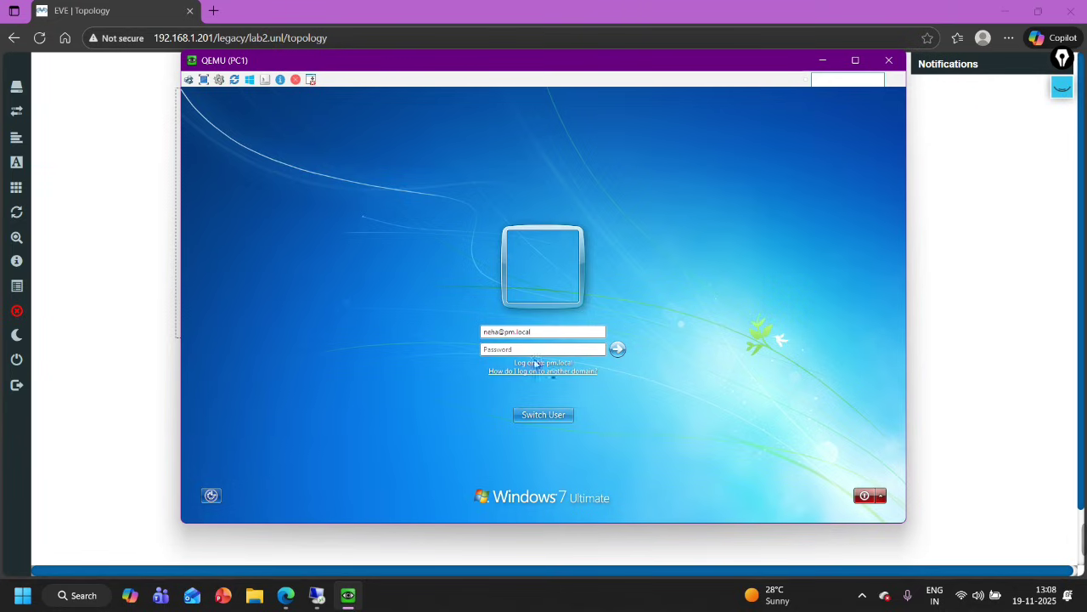
pyautogui.click(516, 349)
pyautogui.write('P')
pyautogui.press('capslock')
pyautogui.press('Return')
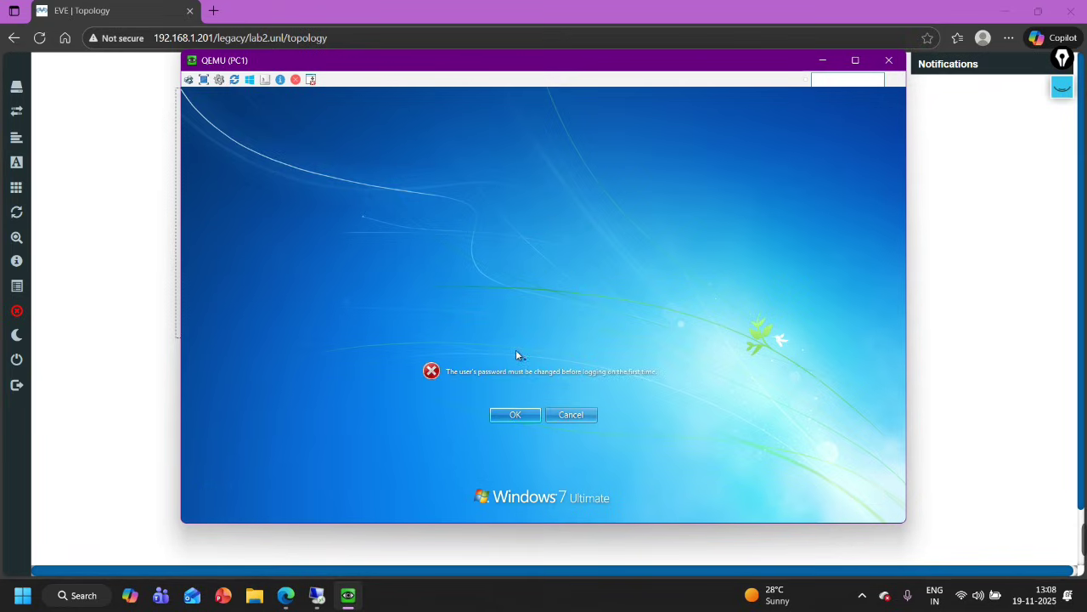
# Change the password at first logon, entering and confirming the new one.
pyautogui.click(520, 418)
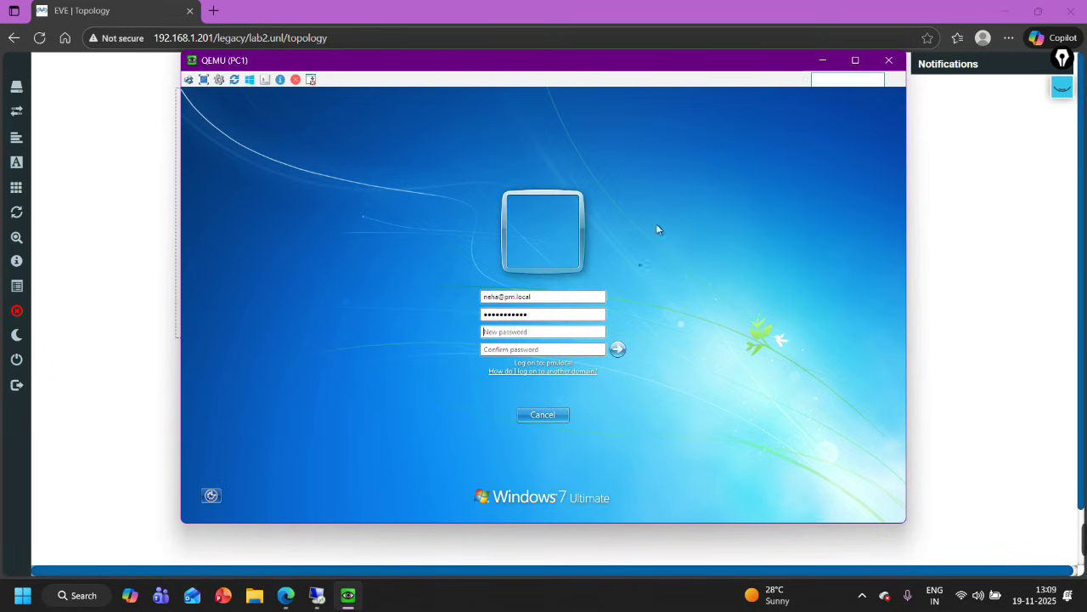
pyautogui.click(508, 331)
pyautogui.press('capslock')
pyautogui.write('•')
pyautogui.press('capslock')
pyautogui.write('••••')
pyautogui.press('Tab')
pyautogui.write('•')
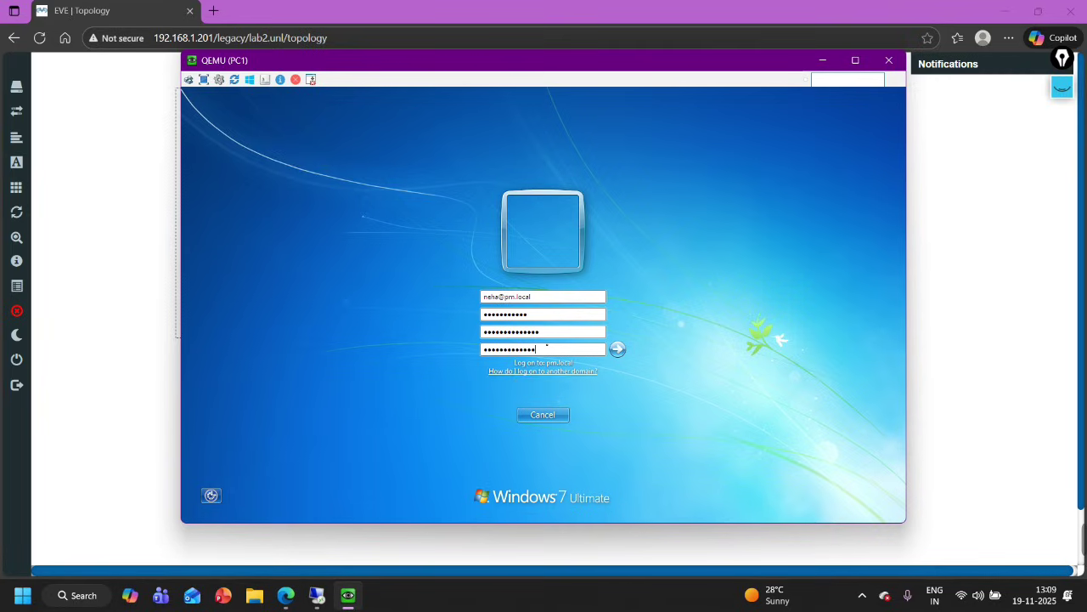
pyautogui.click(618, 349)
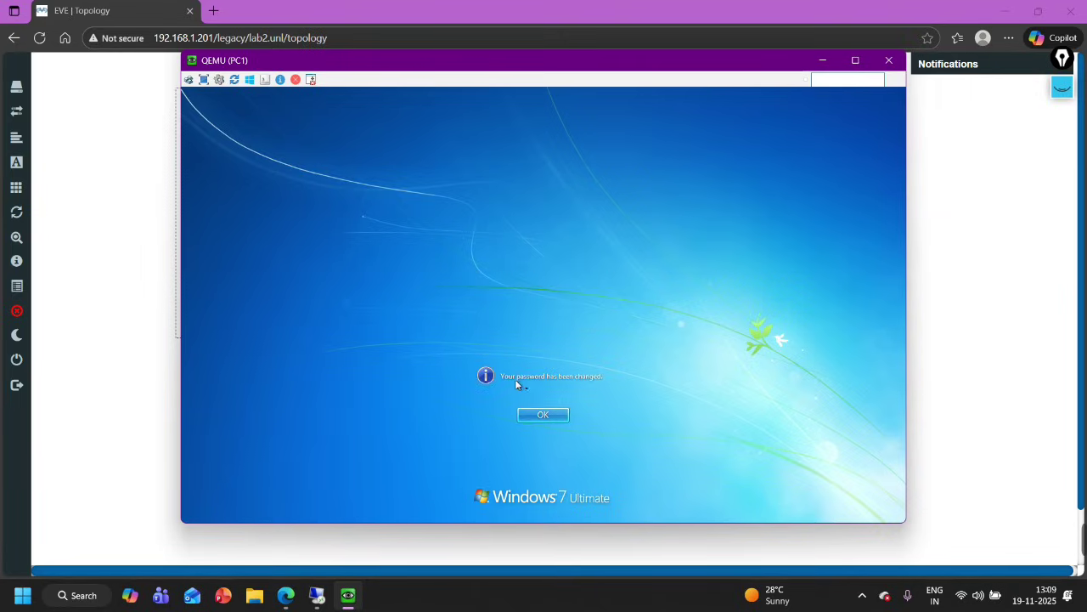
pyautogui.click(552, 415)
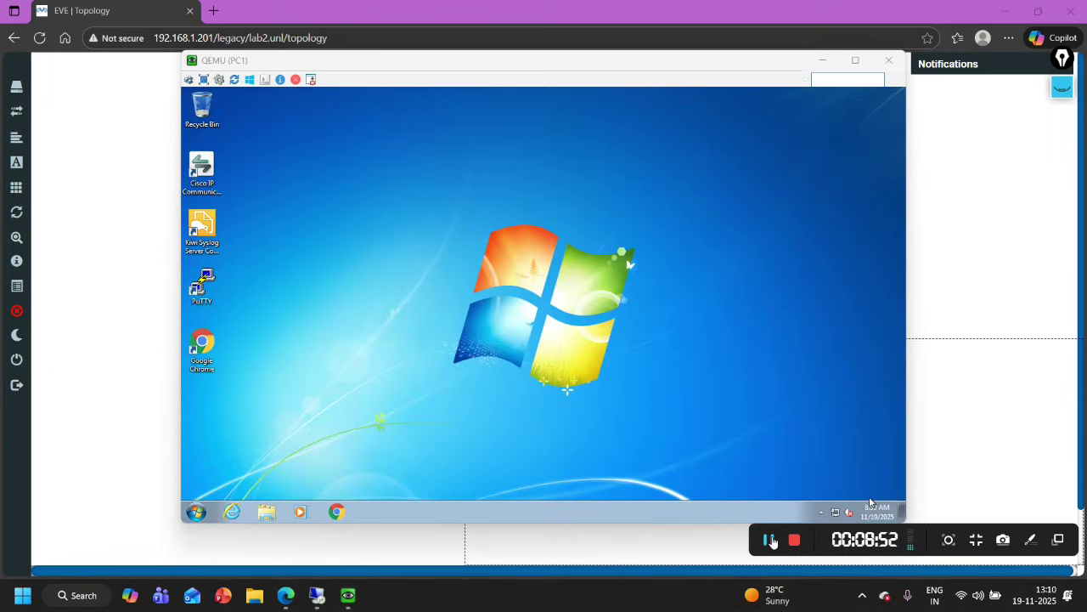
# In the server session, close the user search, select USER-PC under Computers, then minimize the session.
pyautogui.click(1005, 10)
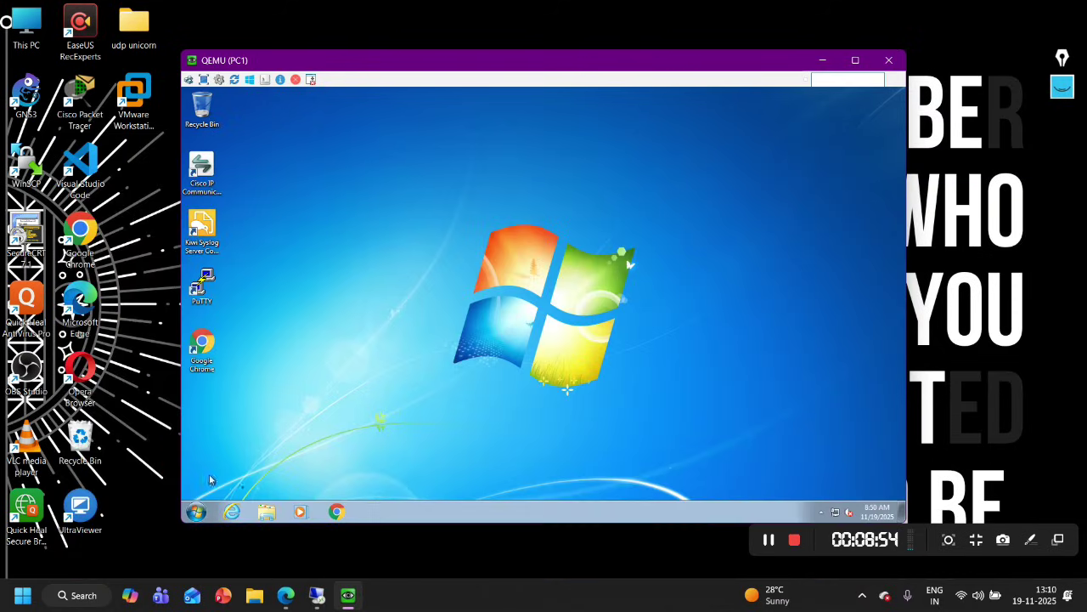
pyautogui.click(318, 600)
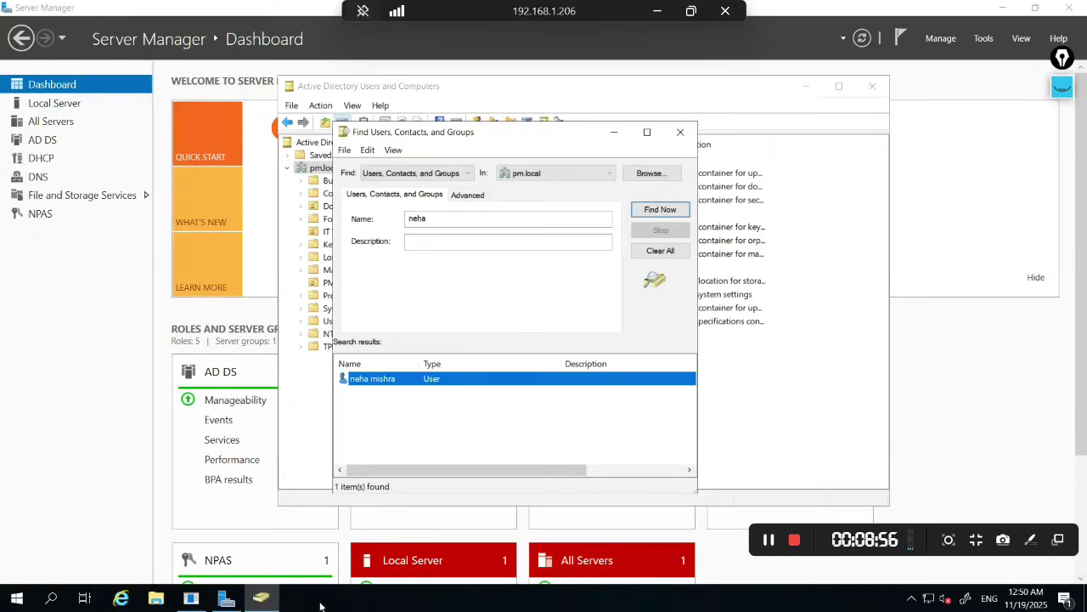
pyautogui.click(679, 134)
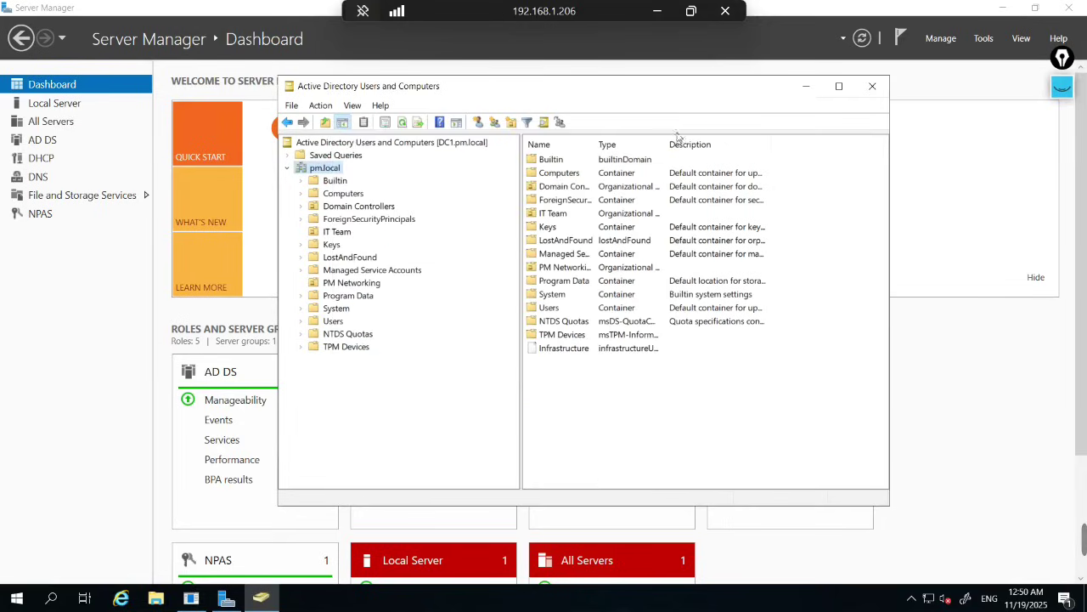
pyautogui.click(350, 196)
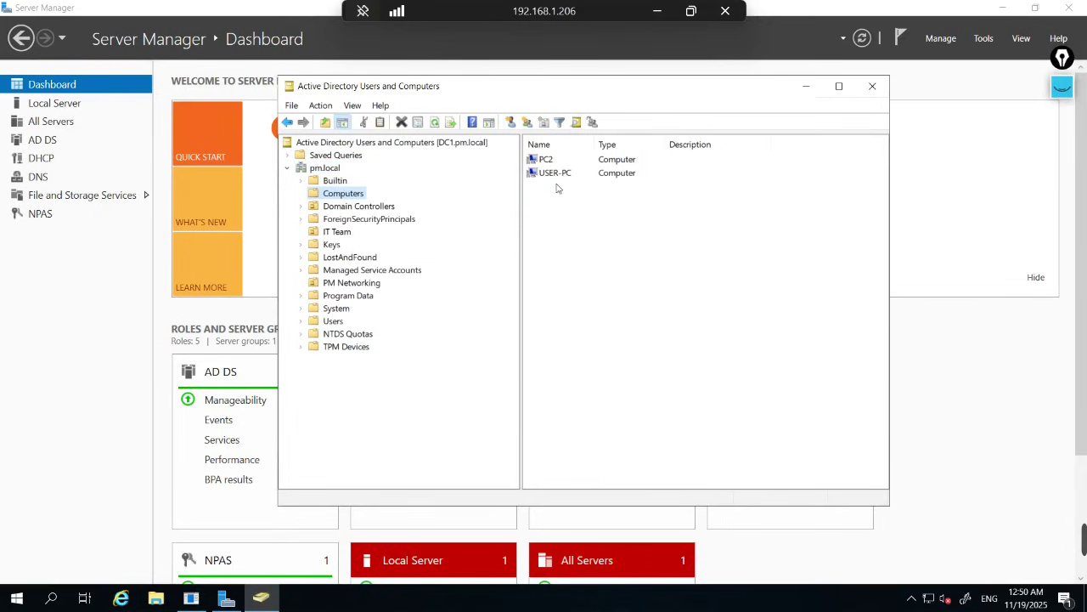
pyautogui.click(556, 173)
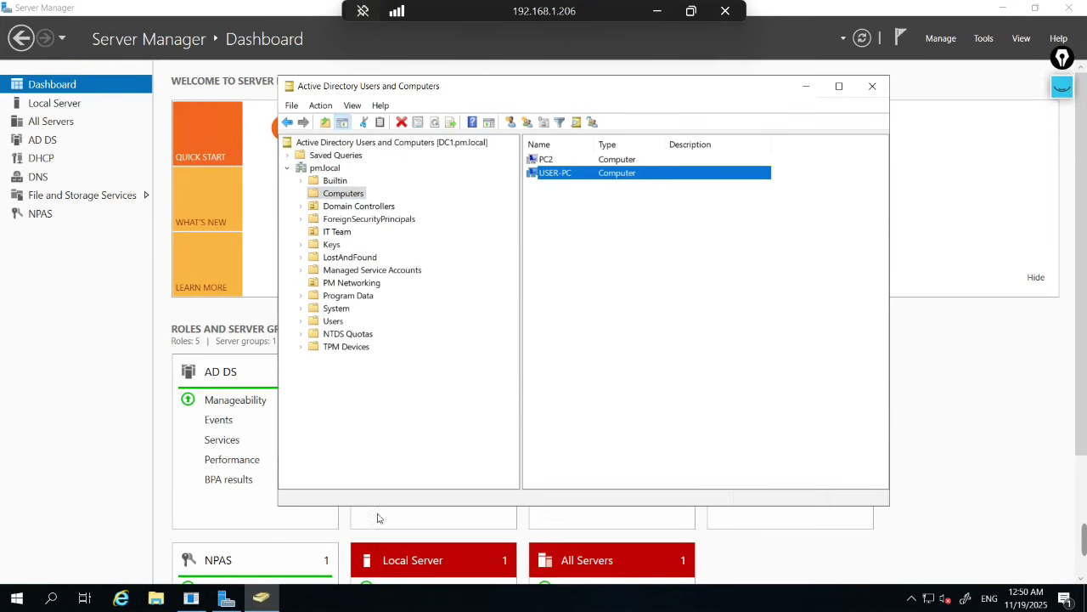
pyautogui.click(657, 11)
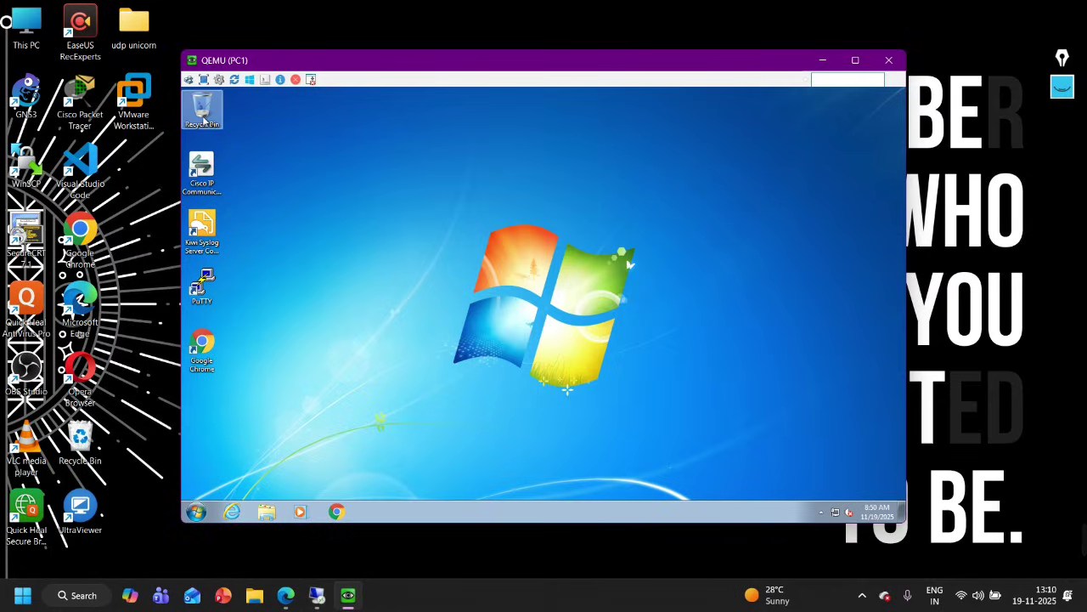
# Search 'this pc' from PC1's Start menu, then minimize the VM and return to the server session.
pyautogui.click(196, 511)
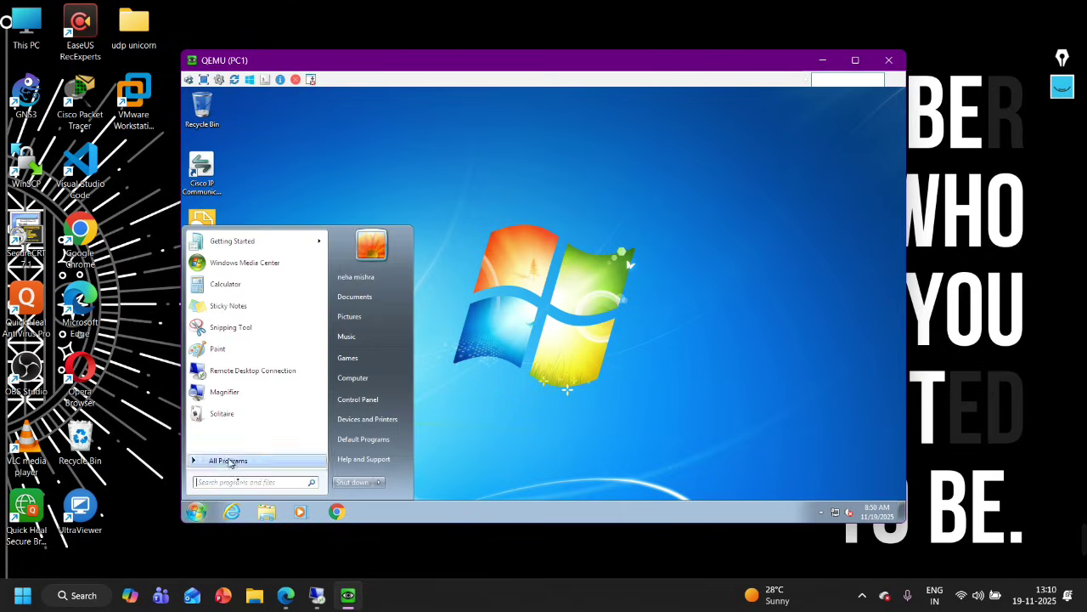
pyautogui.write('thi')
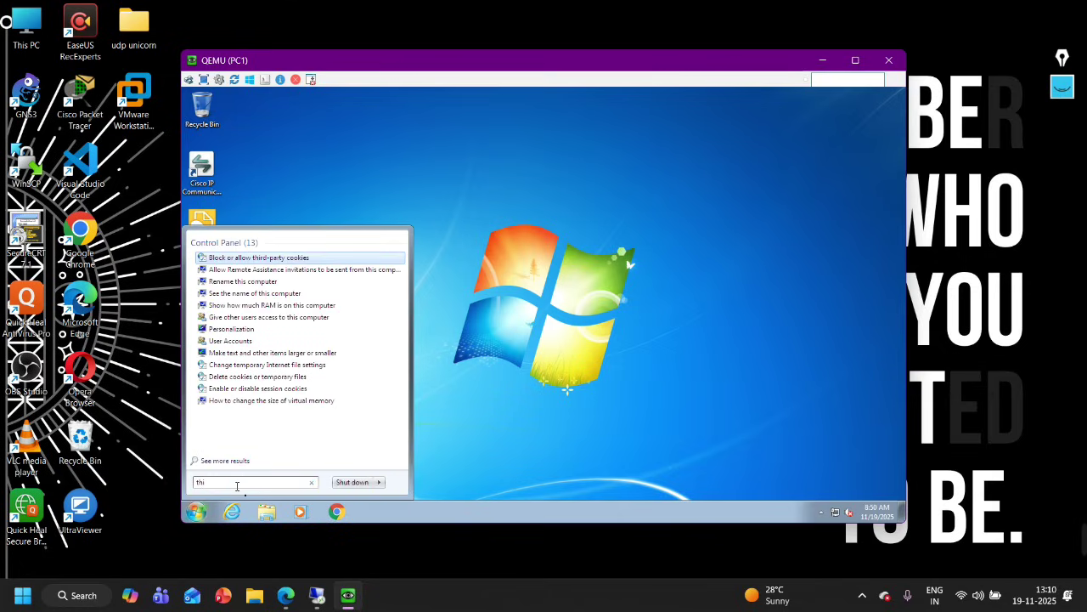
pyautogui.write('s pc')
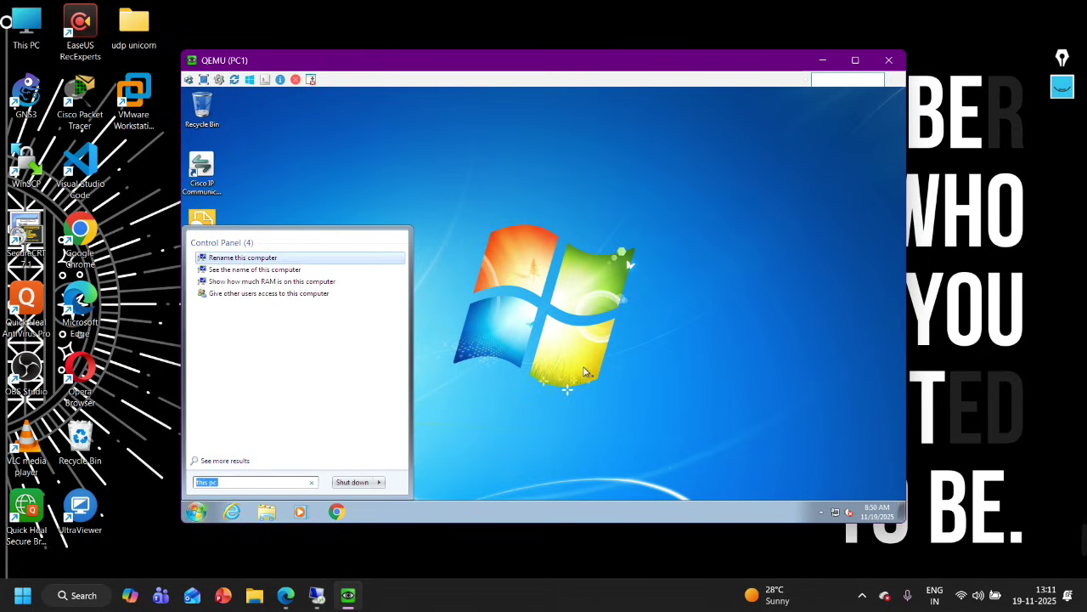
pyautogui.click(532, 400)
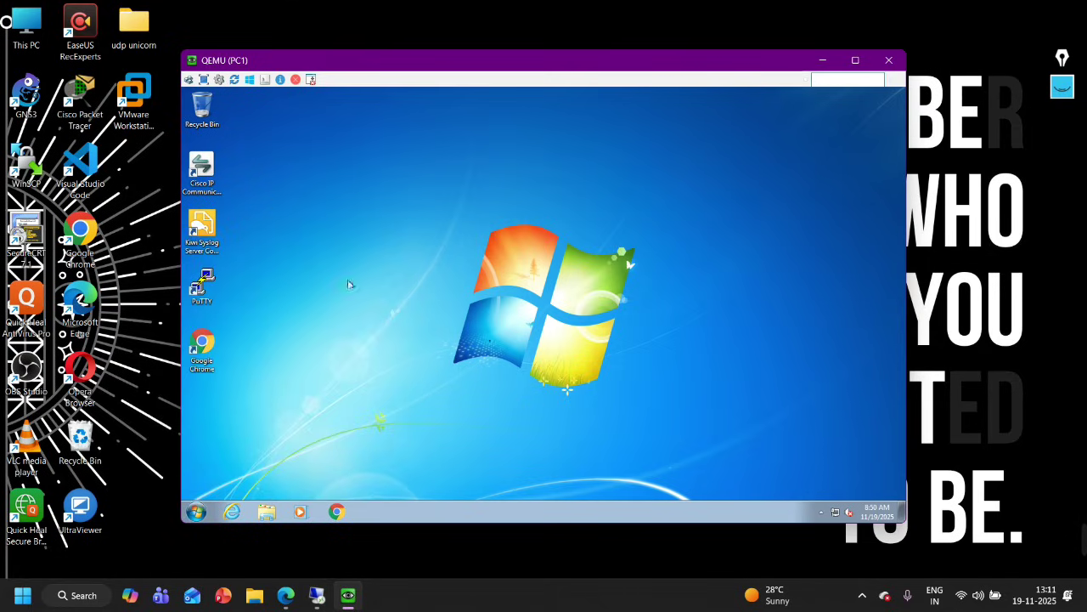
pyautogui.click(196, 511)
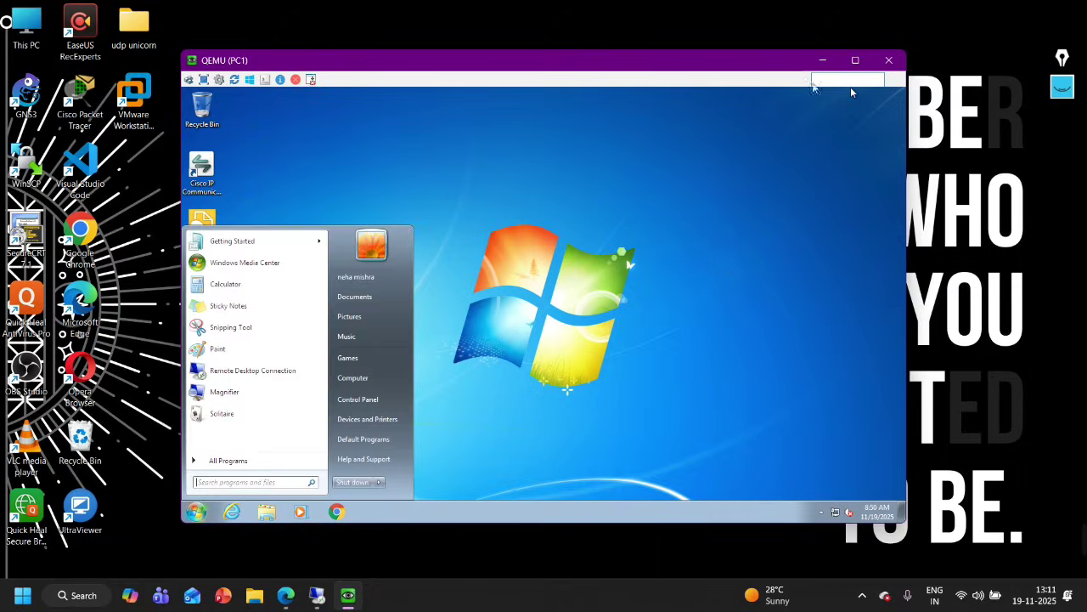
pyautogui.click(822, 61)
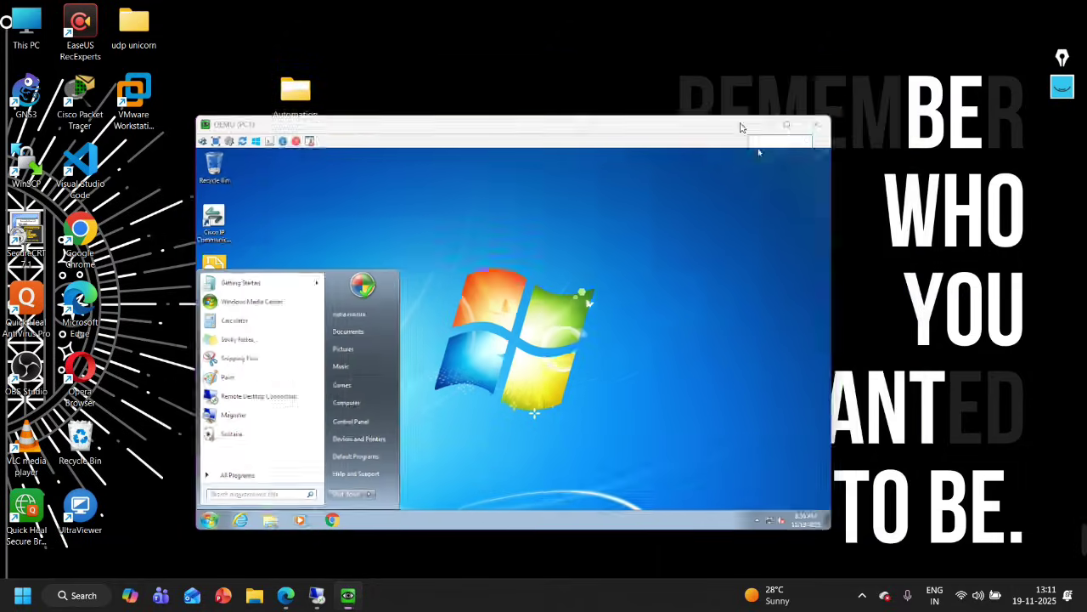
pyautogui.click(321, 591)
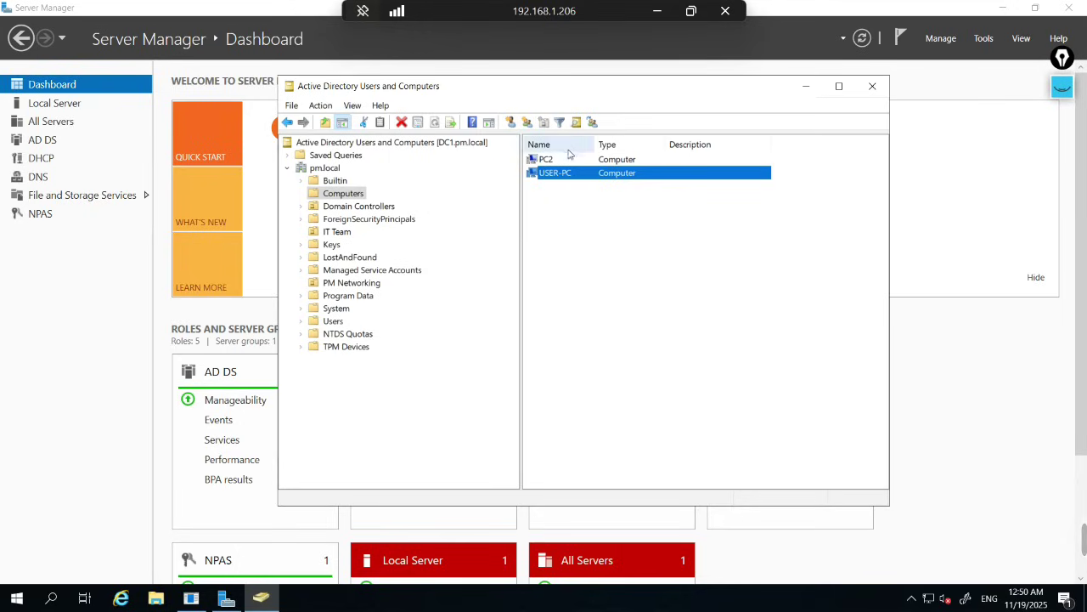
# Select PC2 in Computers, then switch to the pm.local domain node.
pyautogui.click(570, 161)
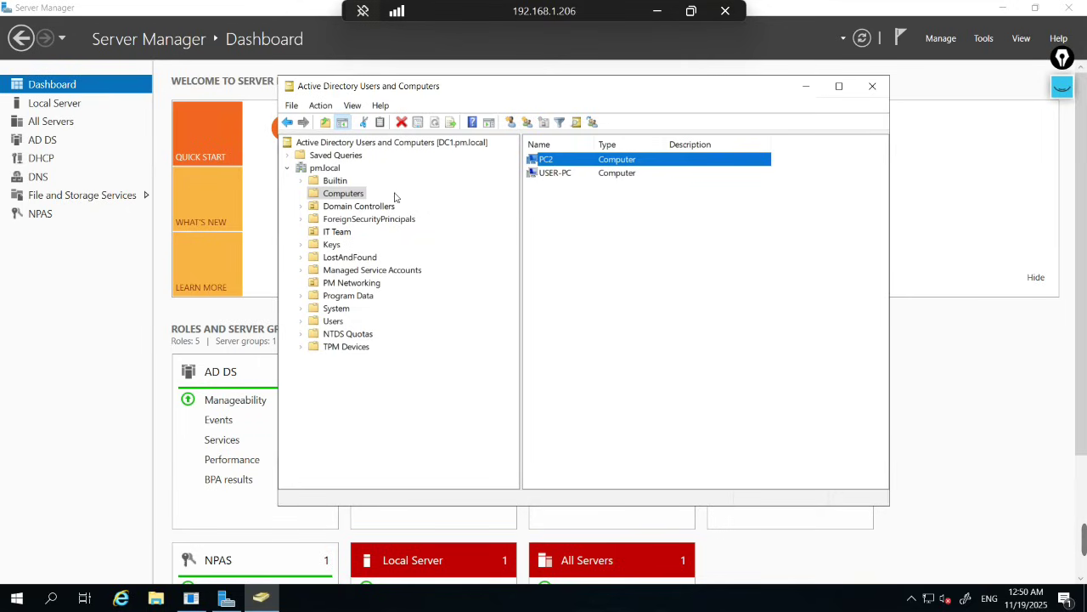
pyautogui.click(323, 168)
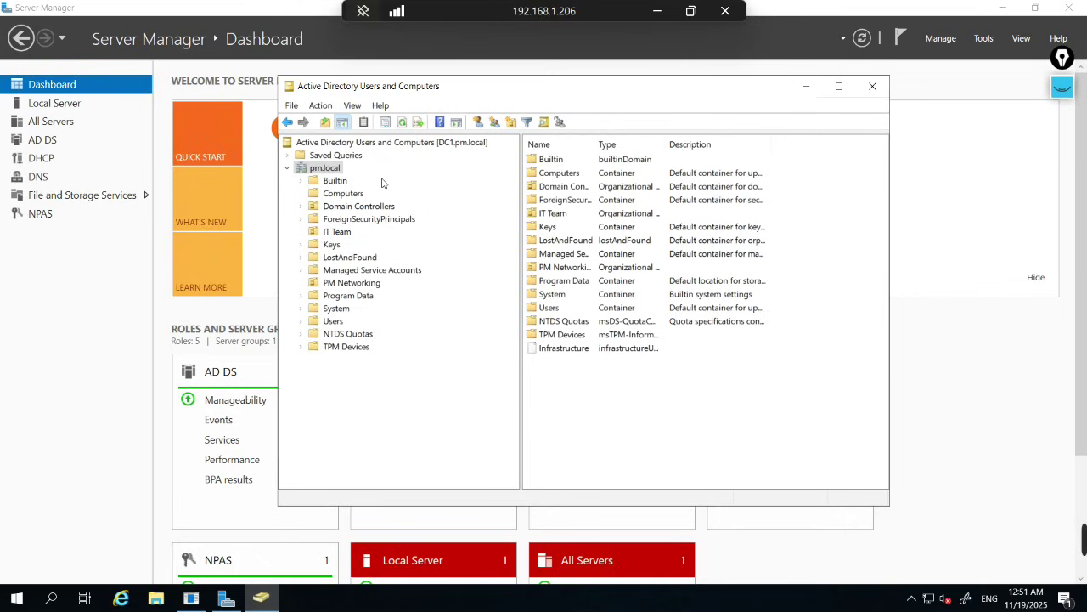
# Search pm.local for the user by first name and briefly open, then close, their properties.
pyautogui.rightClick(320, 167)
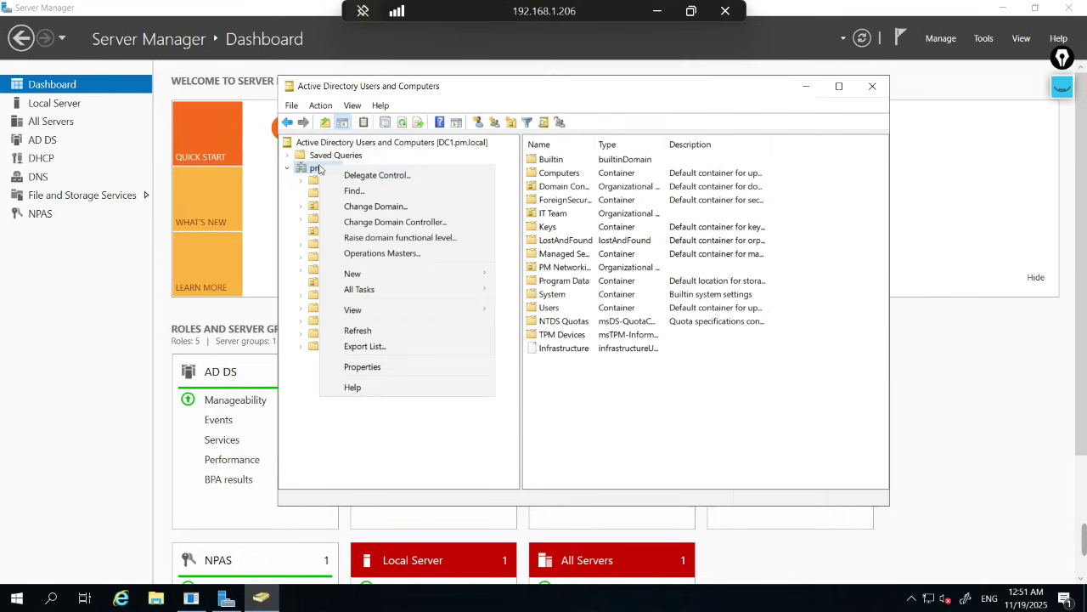
pyautogui.click(353, 191)
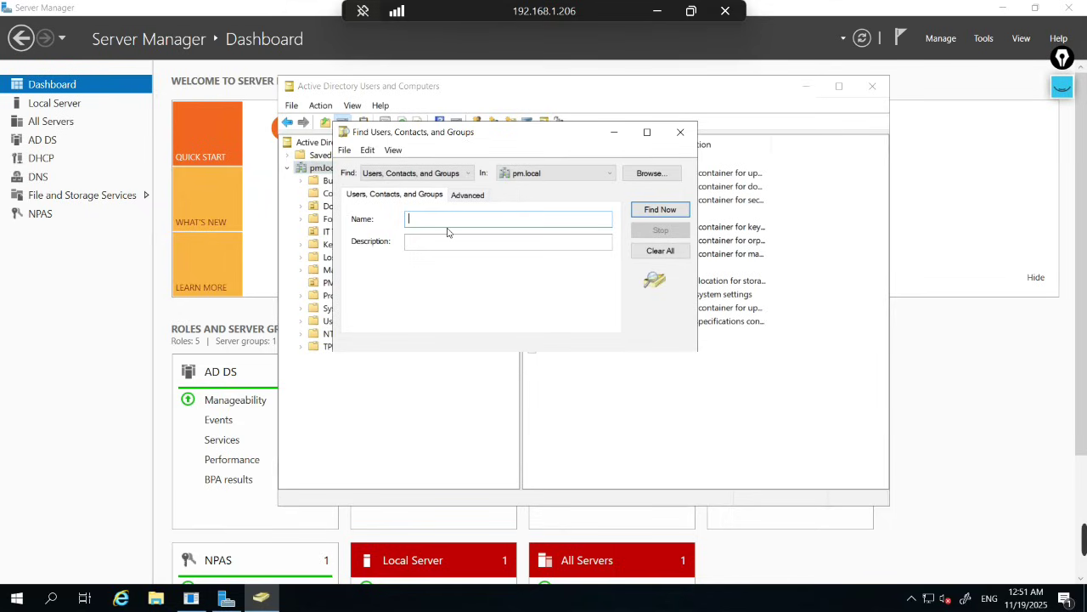
pyautogui.write('p')
pyautogui.press('BackSpace')
pyautogui.write('vivek')
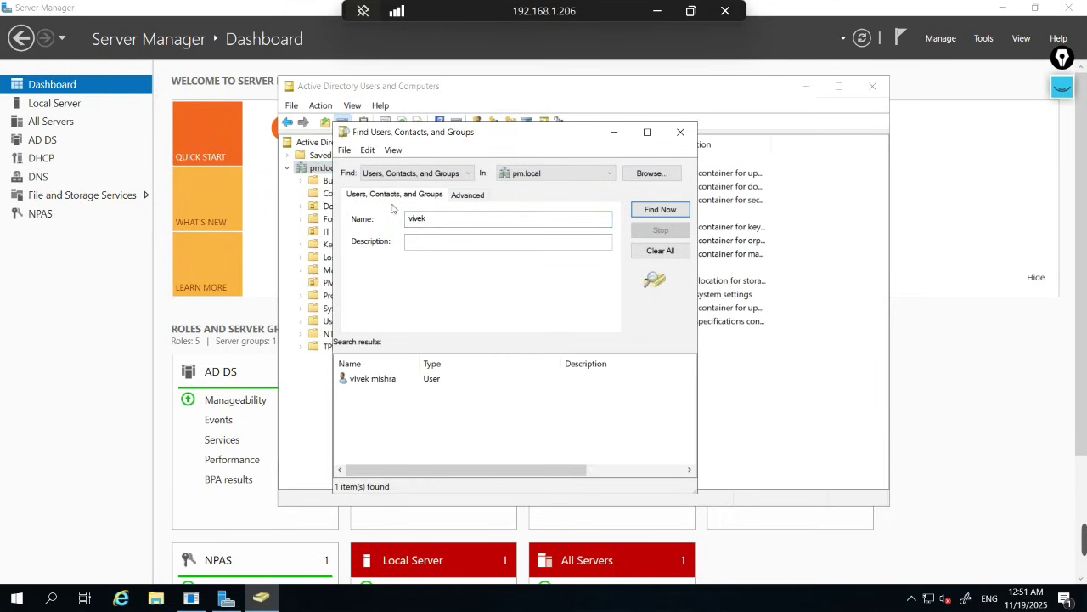
pyautogui.click(380, 382)
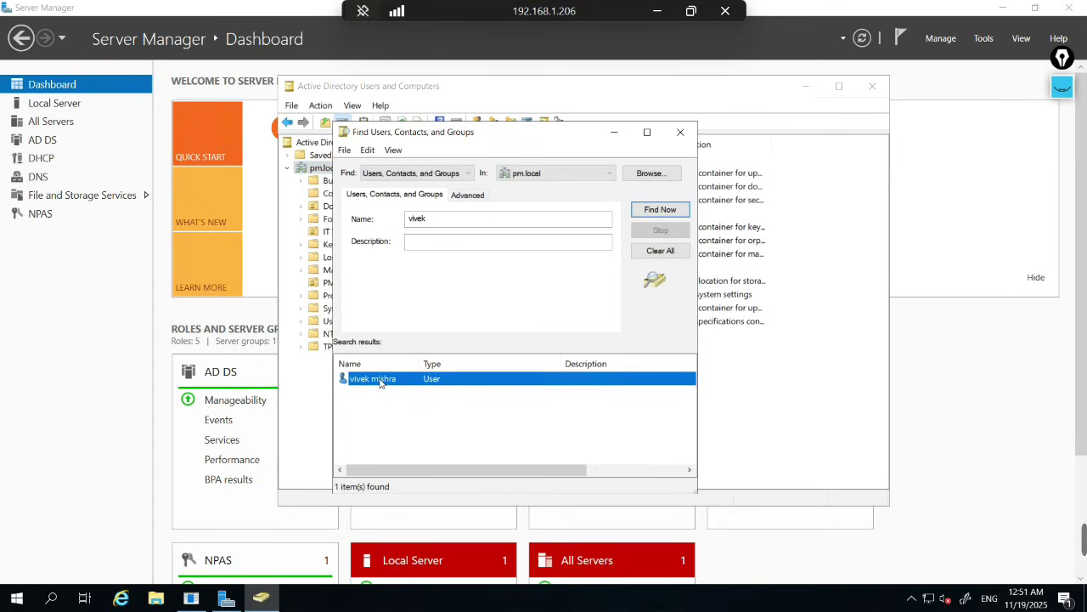
pyautogui.rightClick(380, 381)
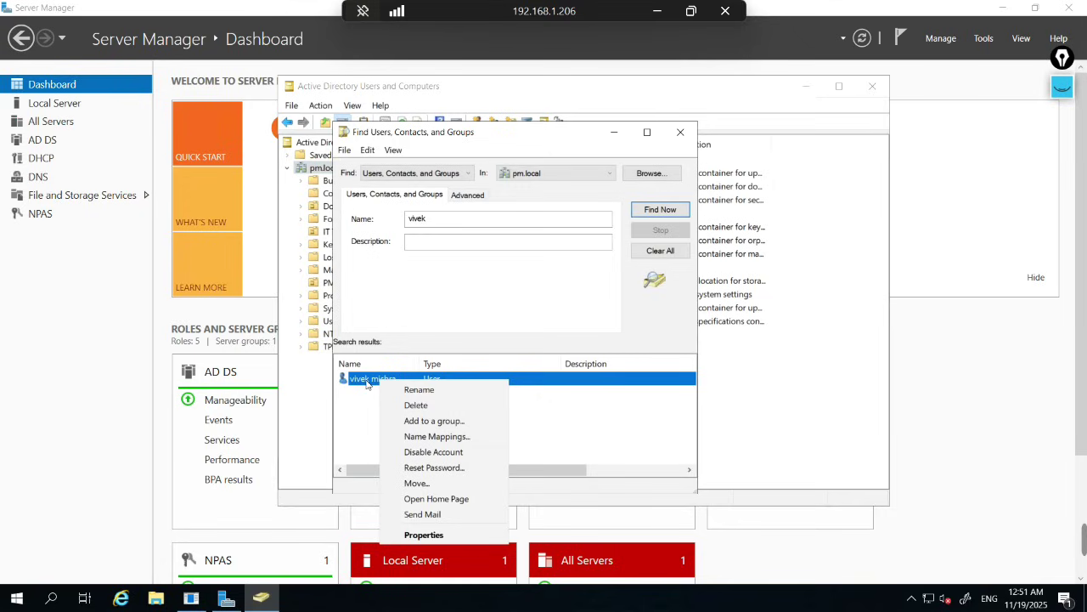
pyautogui.press('r')
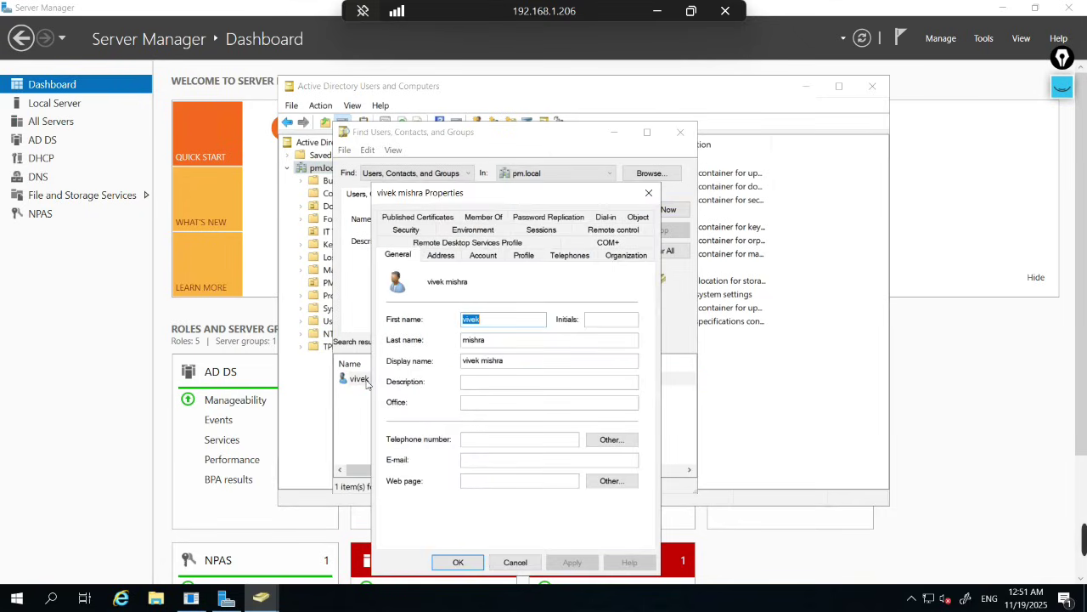
pyautogui.click(648, 193)
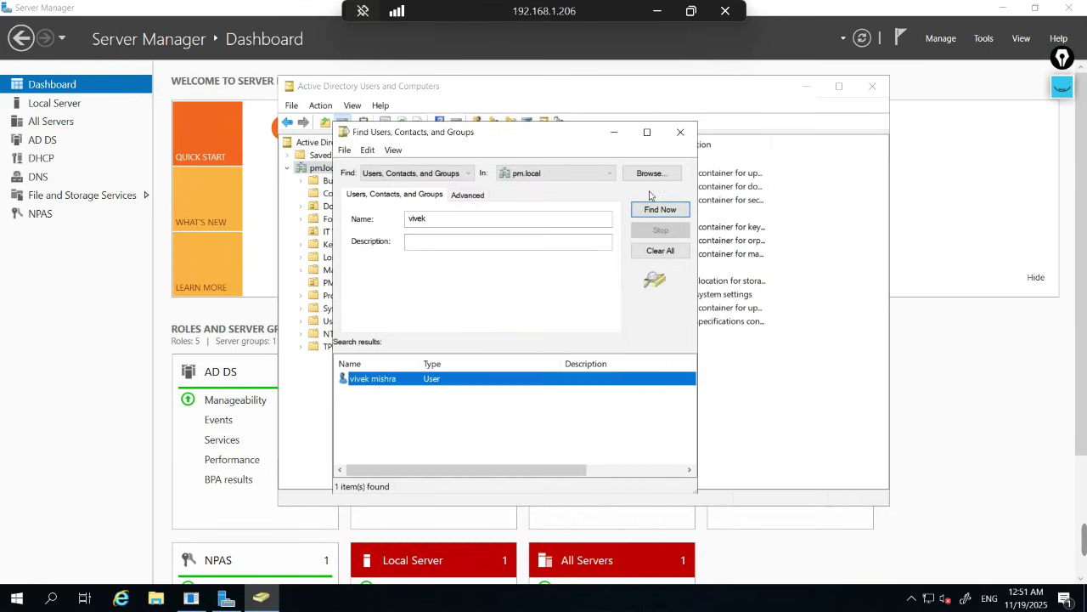
# On the user's Account tab, toggle Unlock account on and off, then apply and close unchanged.
pyautogui.rightClick(384, 382)
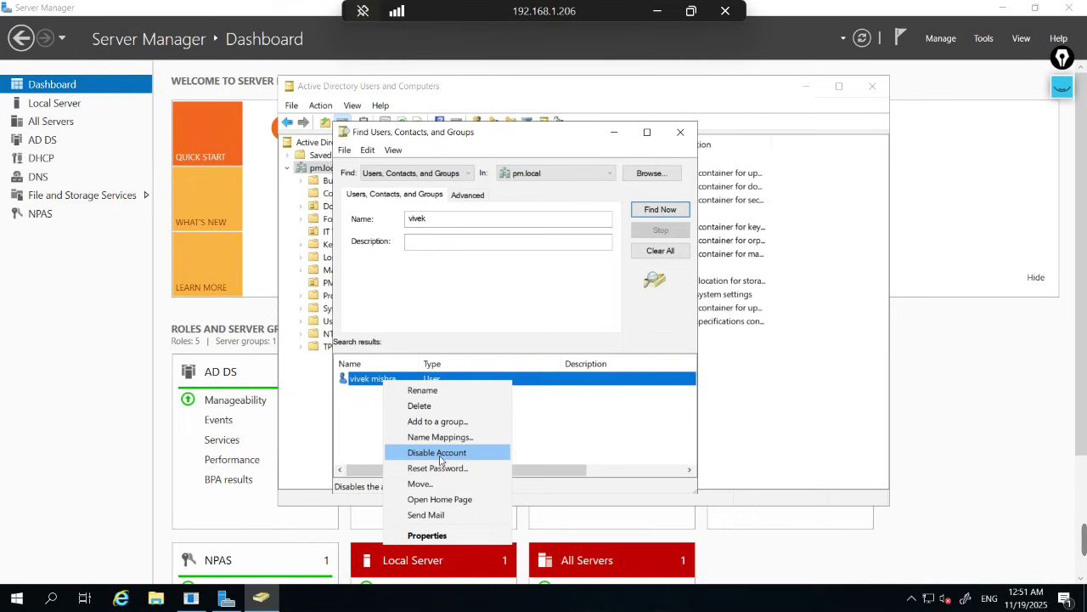
pyautogui.click(574, 435)
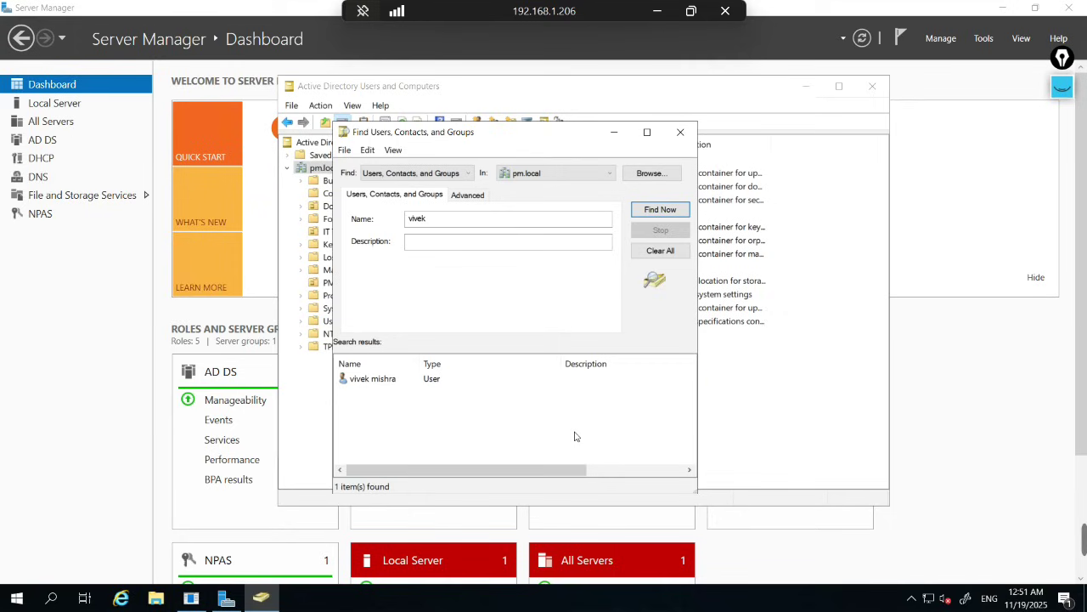
pyautogui.click(392, 385)
pyautogui.doubleClick(392, 385)
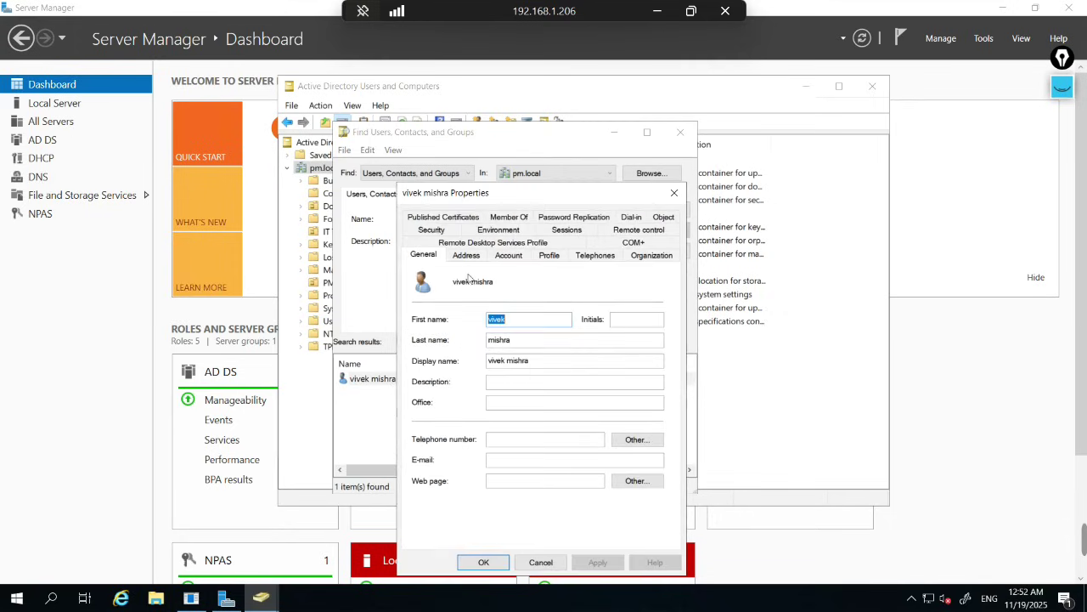
pyautogui.click(510, 256)
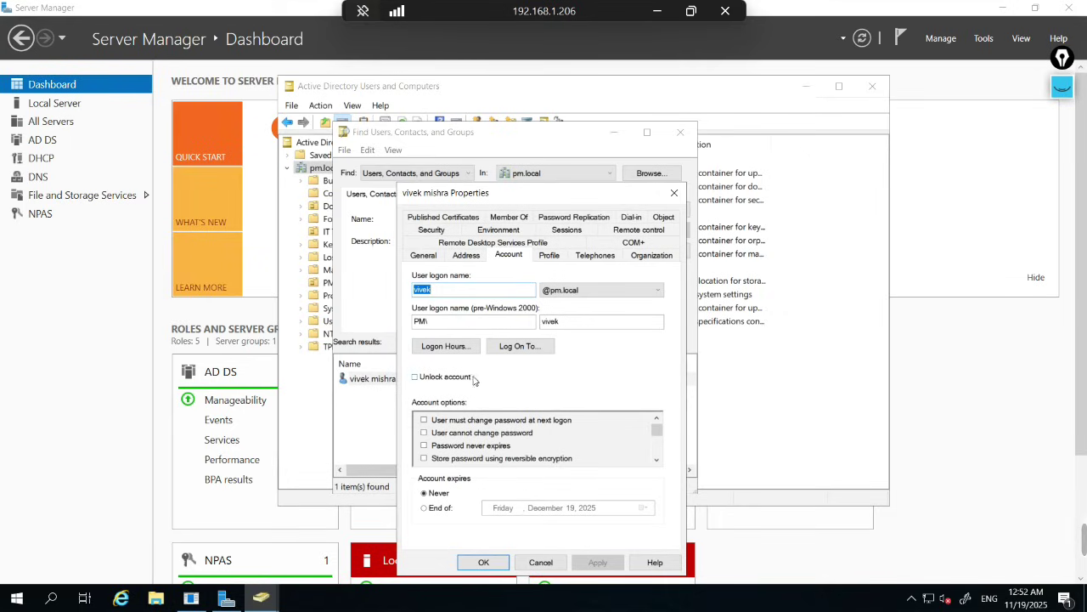
pyautogui.click(415, 379)
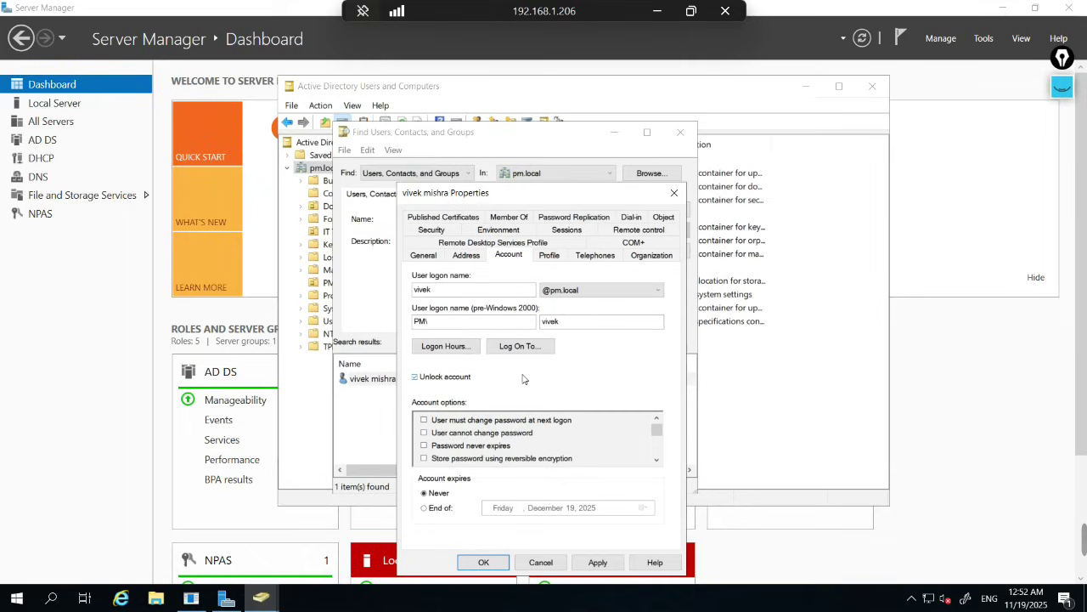
pyautogui.click(416, 380)
pyautogui.click(598, 562)
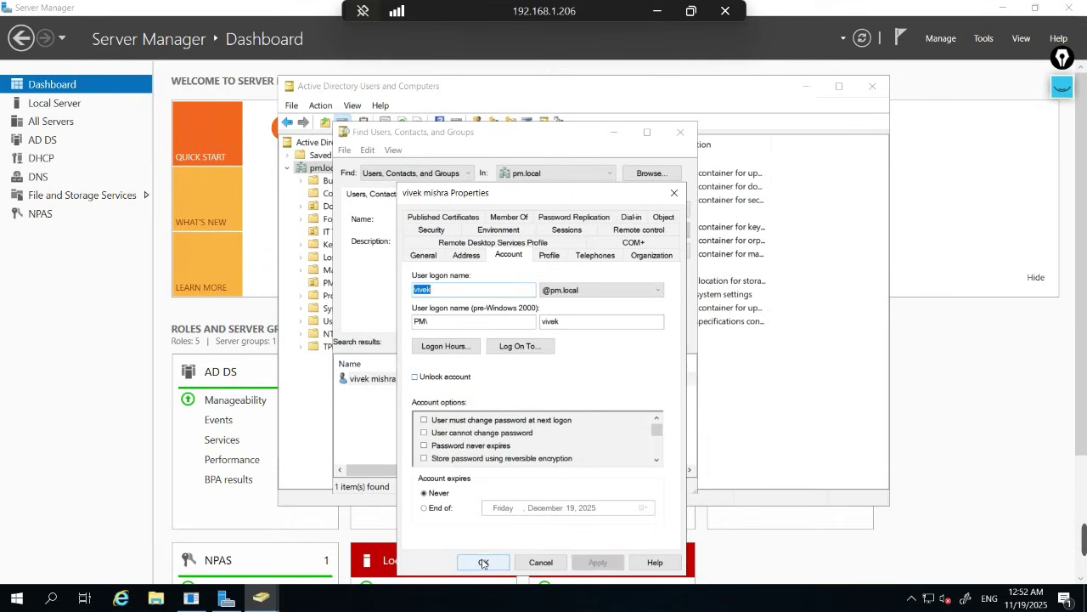
pyautogui.click(484, 562)
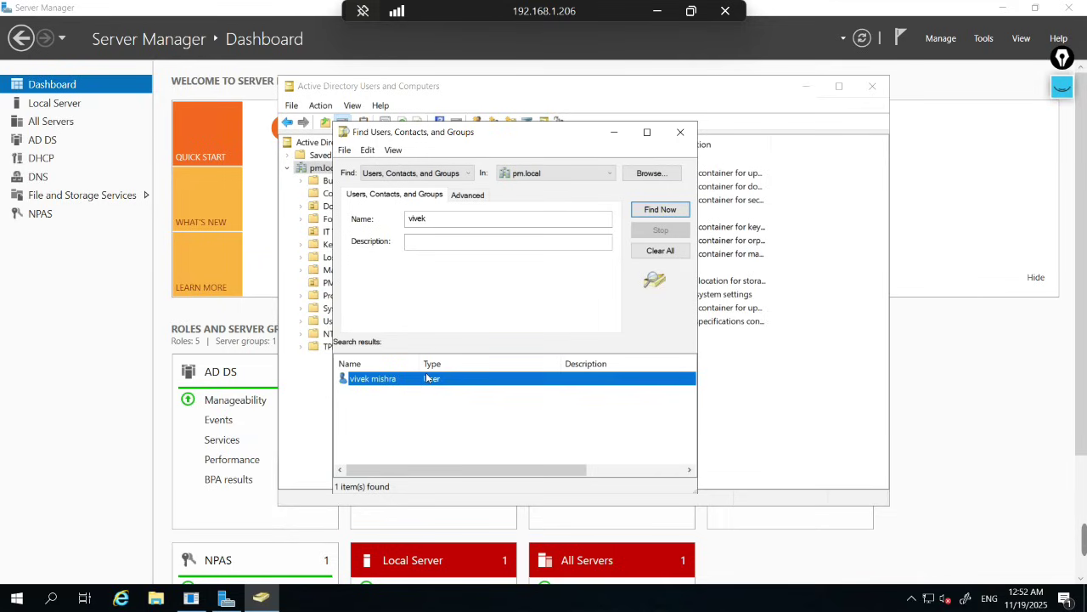
# Disable the currently found user's account and dismiss the confirmation.
pyautogui.rightClick(405, 379)
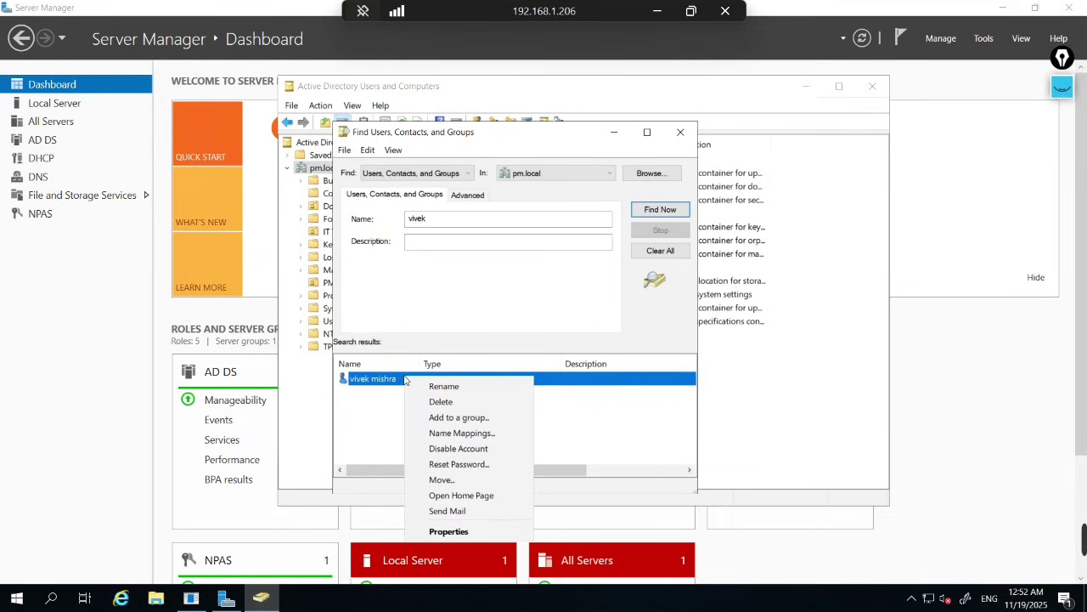
pyautogui.click(457, 450)
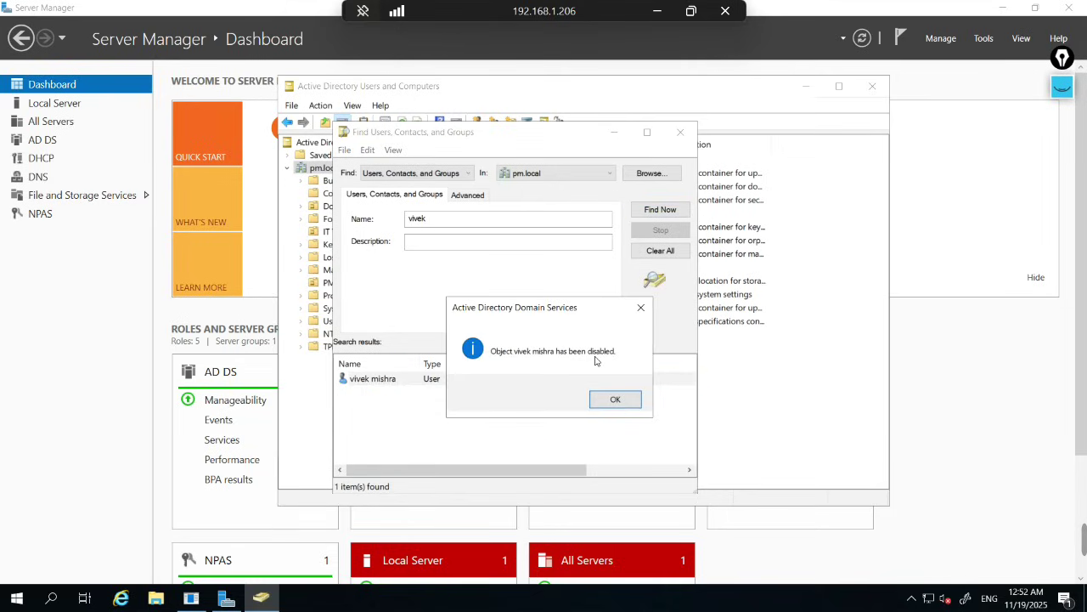
pyautogui.click(625, 397)
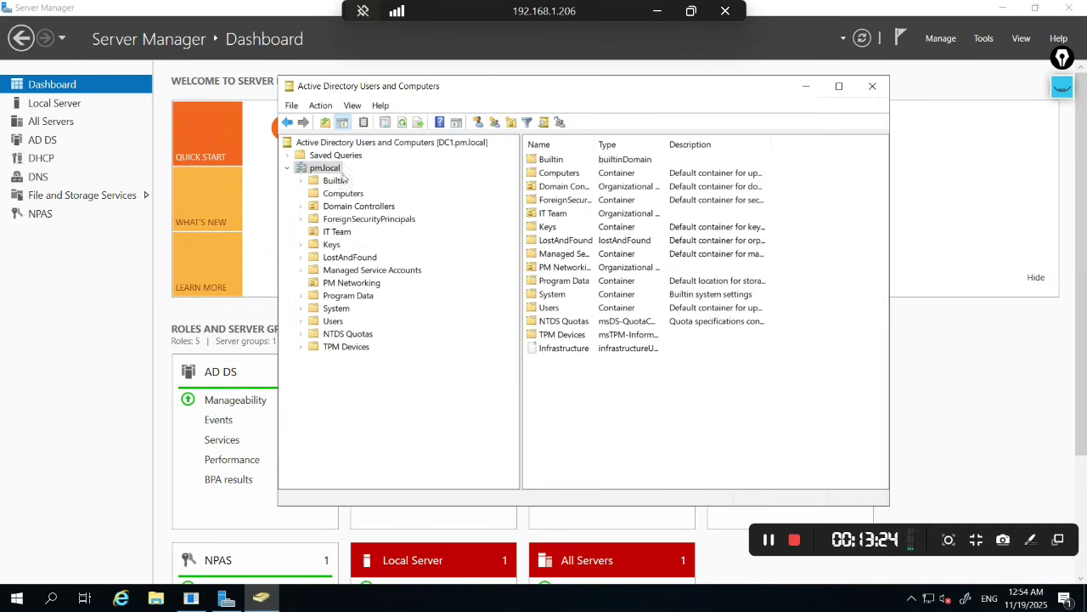
# Search pm.local for the other user, enable their account, and close the search window.
pyautogui.rightClick(322, 169)
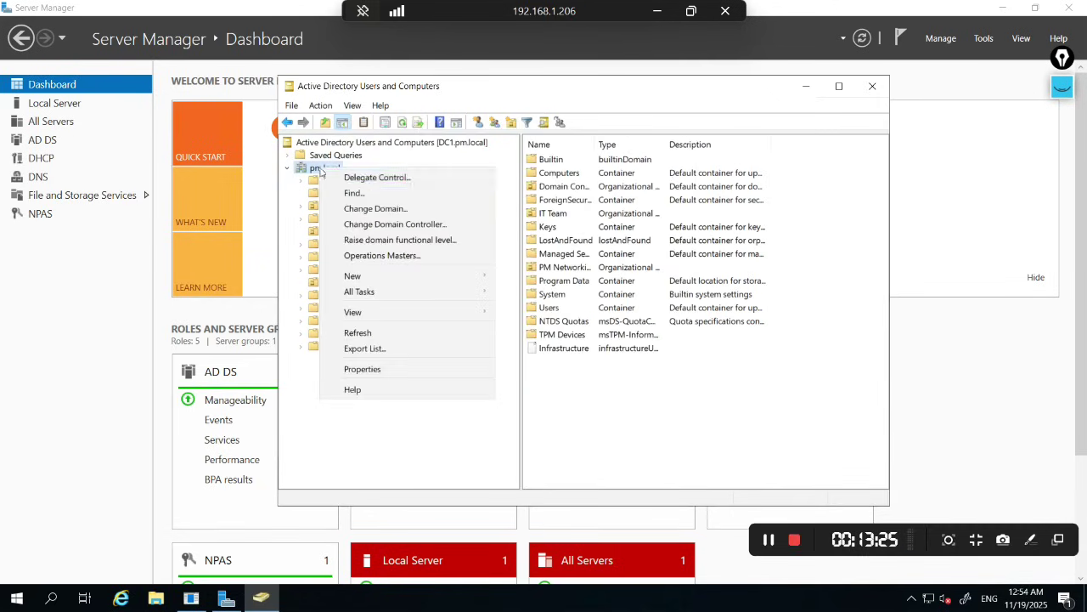
pyautogui.click(360, 195)
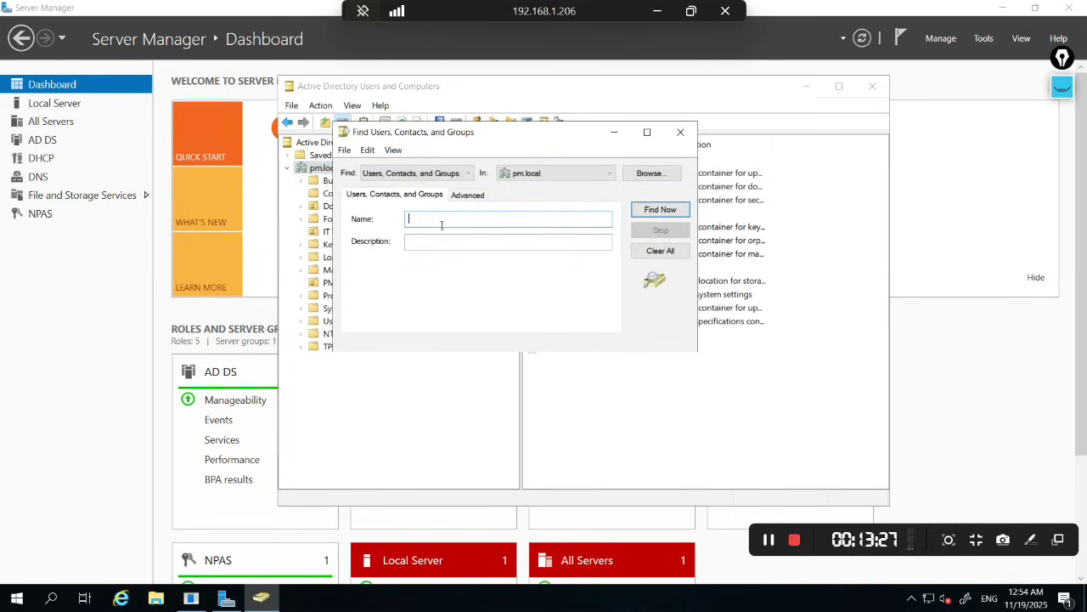
pyautogui.write('neha')
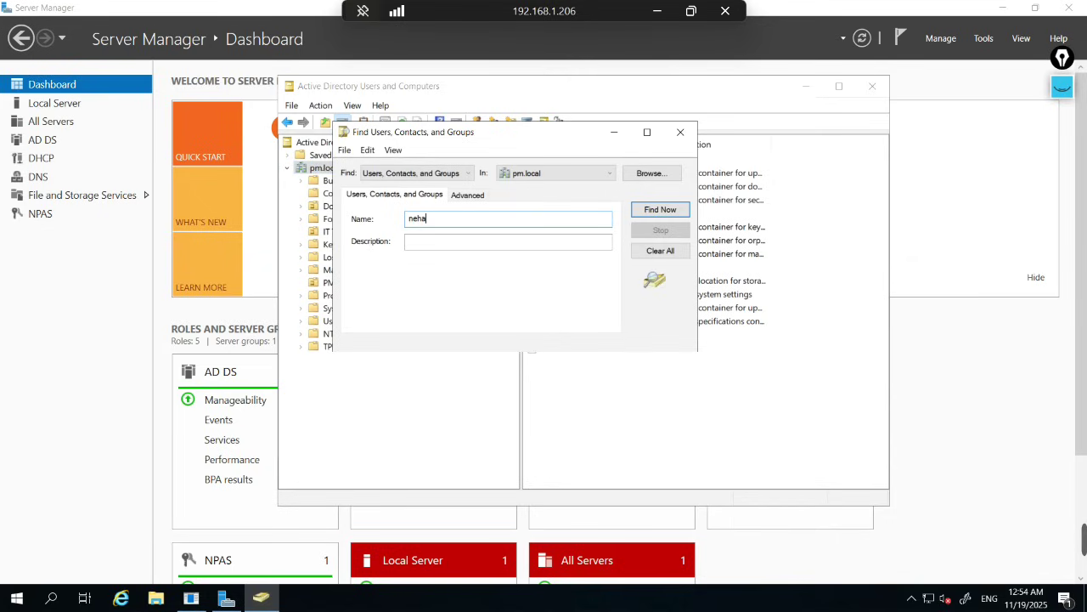
pyautogui.press('Return')
pyautogui.click(370, 380)
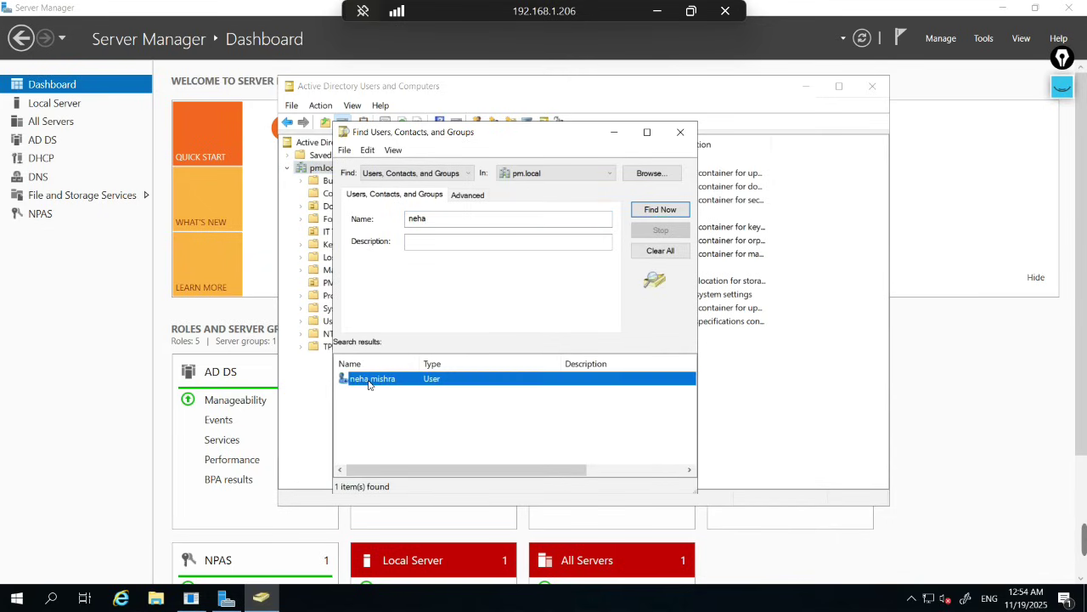
pyautogui.rightClick(400, 382)
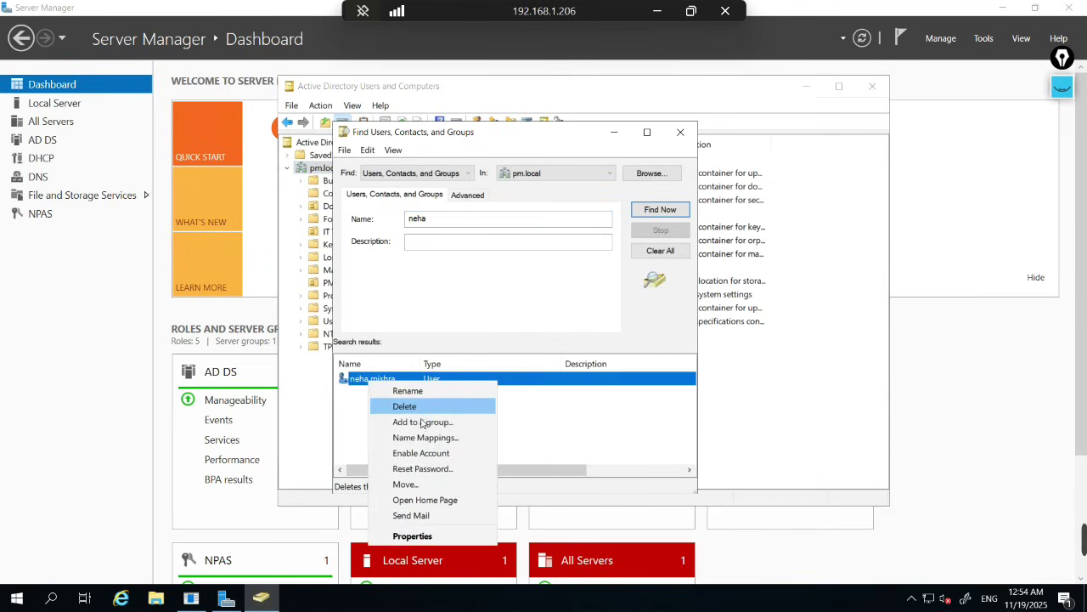
pyautogui.click(416, 453)
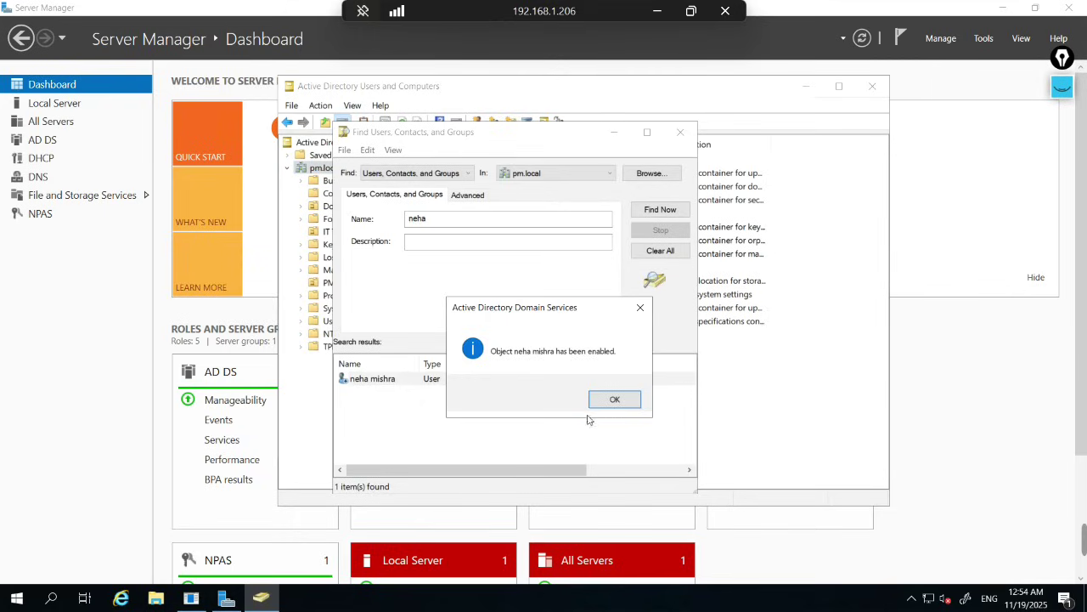
pyautogui.click(614, 399)
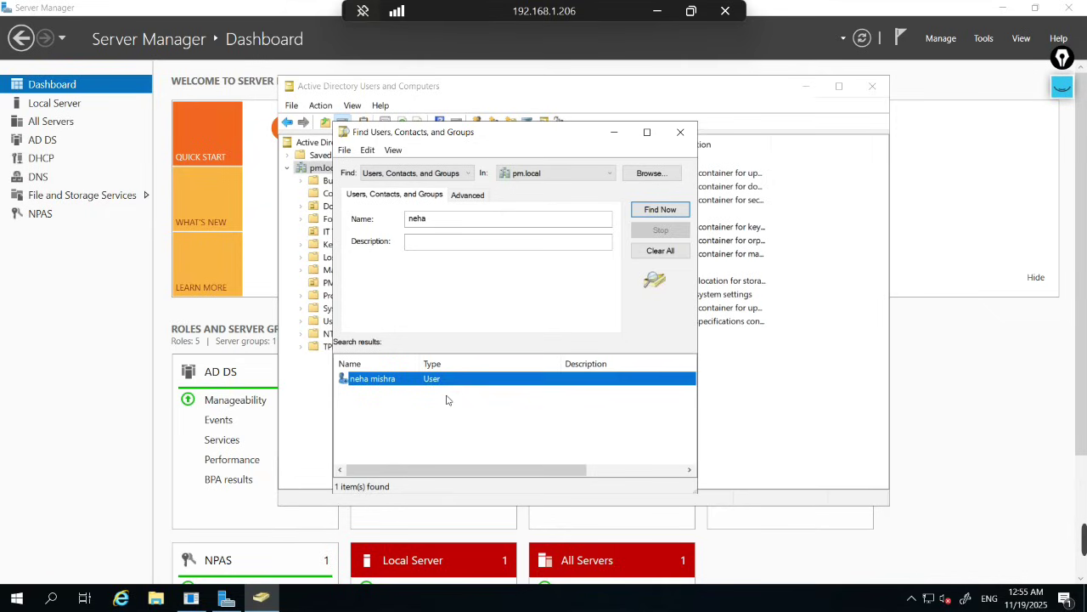
pyautogui.click(682, 133)
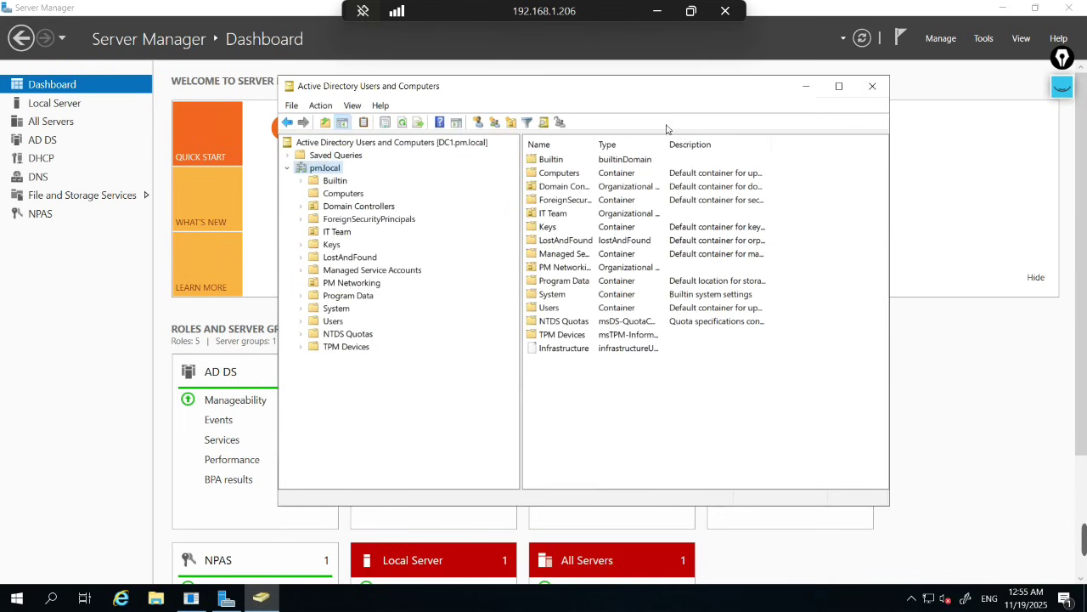
# Open the IT Team unit and bring up the New submenu in its contents pane.
pyautogui.click(333, 322)
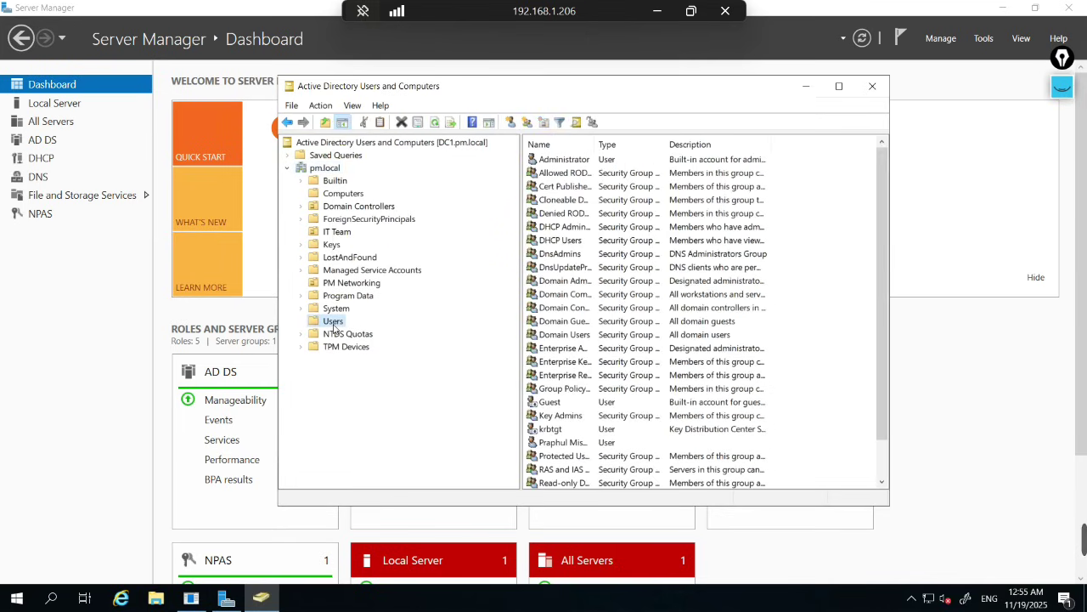
pyautogui.rightClick(335, 327)
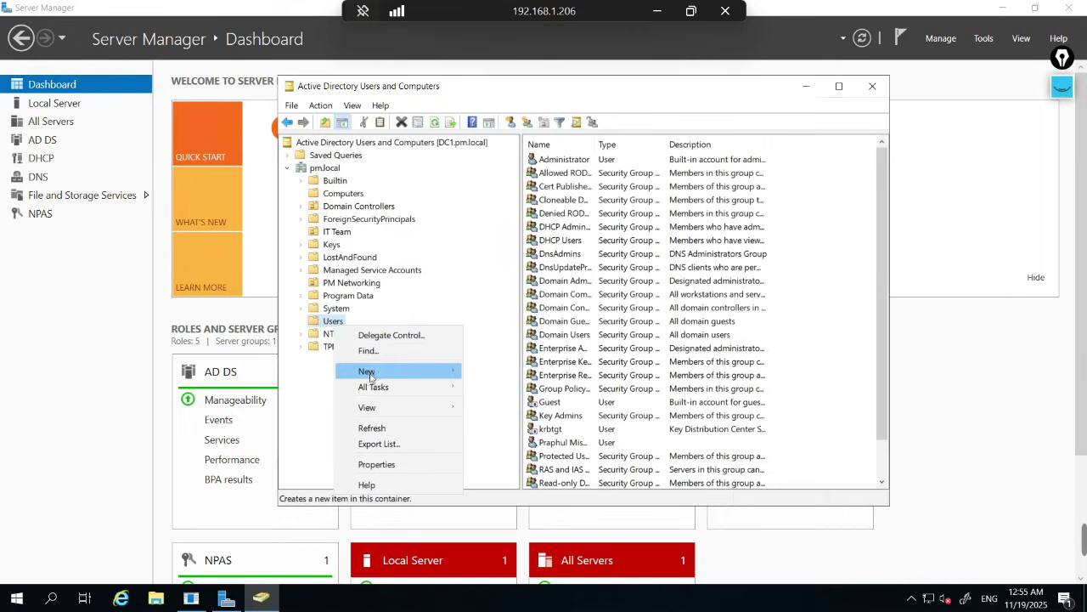
pyautogui.moveTo(371, 377)
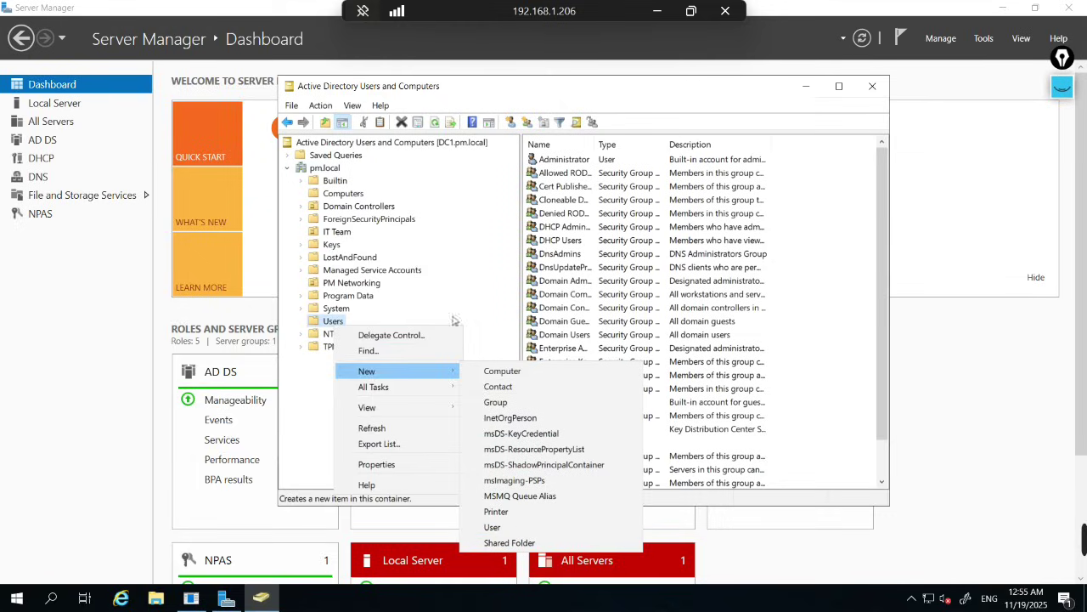
pyautogui.click(336, 233)
pyautogui.rightClick(598, 242)
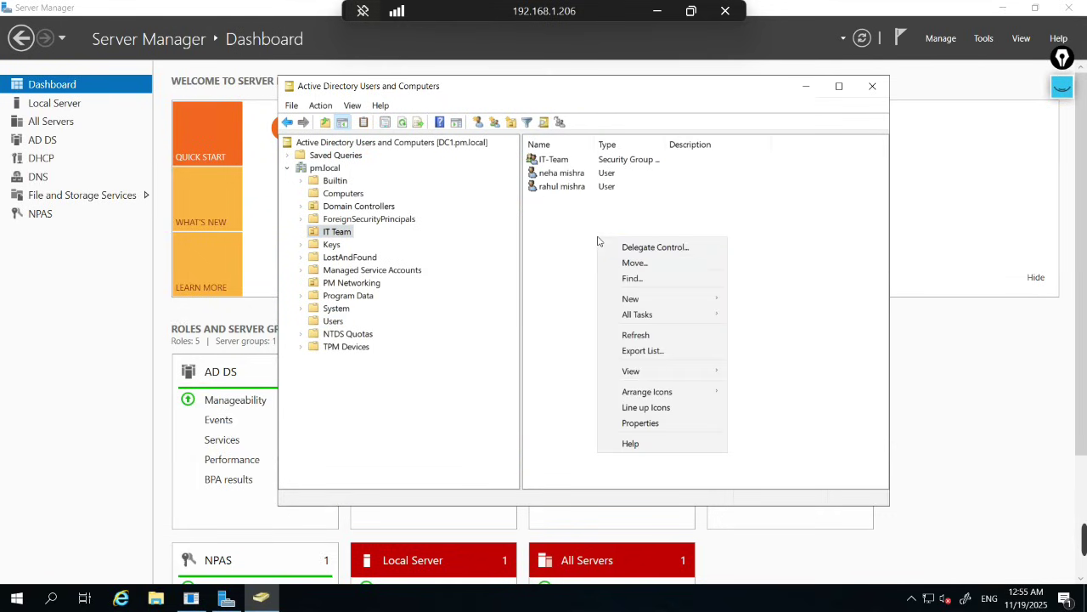
pyautogui.moveTo(646, 301)
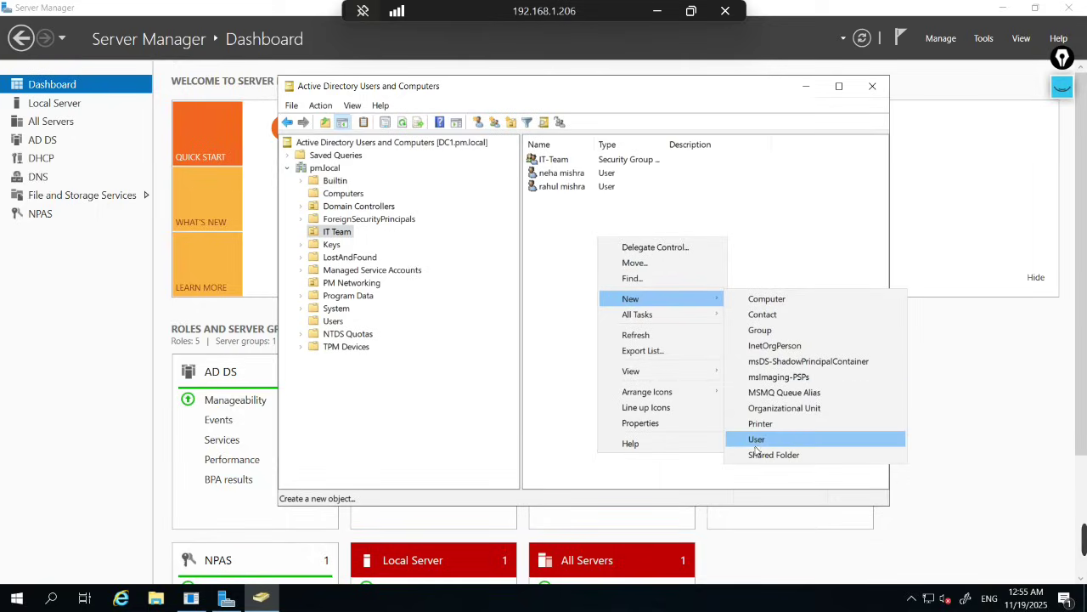
# Start a New User in IT Team with first name, last name and a pm.local logon name.
pyautogui.click(758, 441)
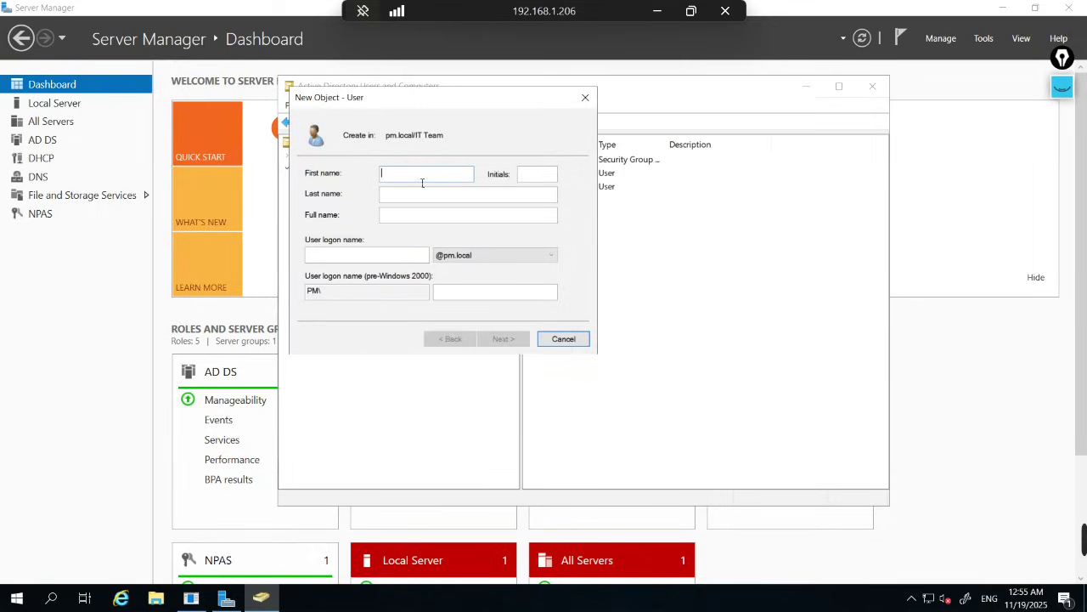
pyautogui.write('admin')
pyautogui.click(424, 194)
pyautogui.click(408, 175)
pyautogui.moveTo(408, 175); pyautogui.dragTo(304, 172)
pyautogui.click(537, 173)
pyautogui.click(467, 194)
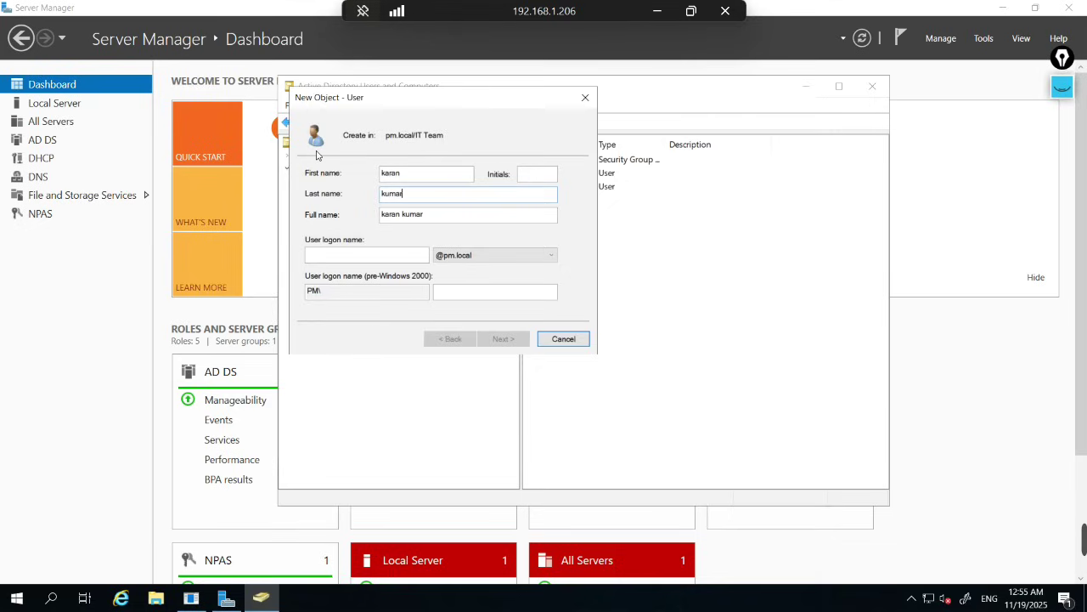
pyautogui.moveTo(435, 218); pyautogui.dragTo(364, 215)
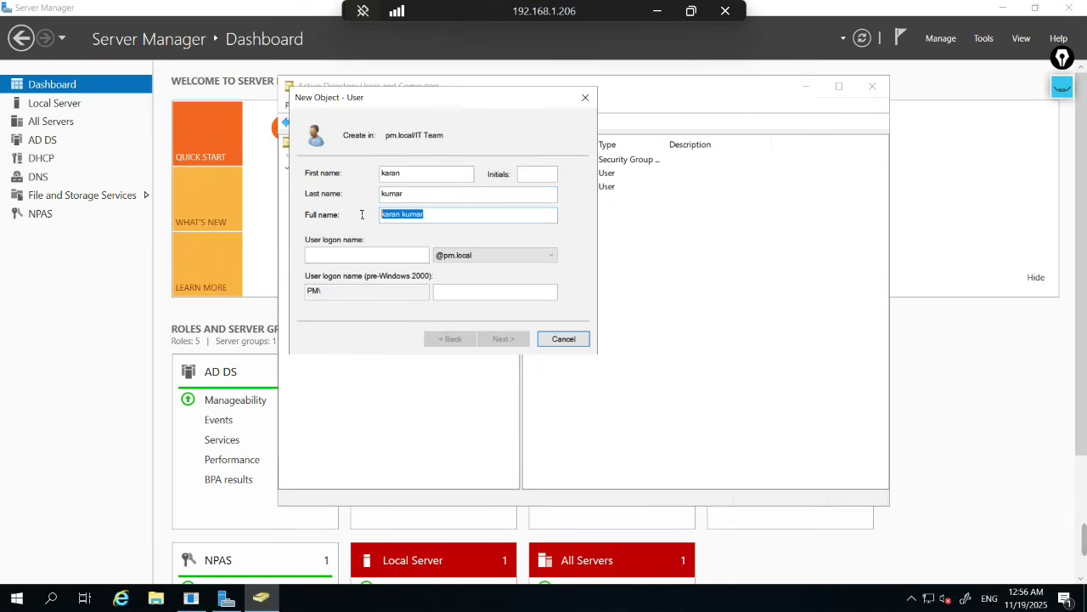
pyautogui.click(348, 257)
pyautogui.write('karan')
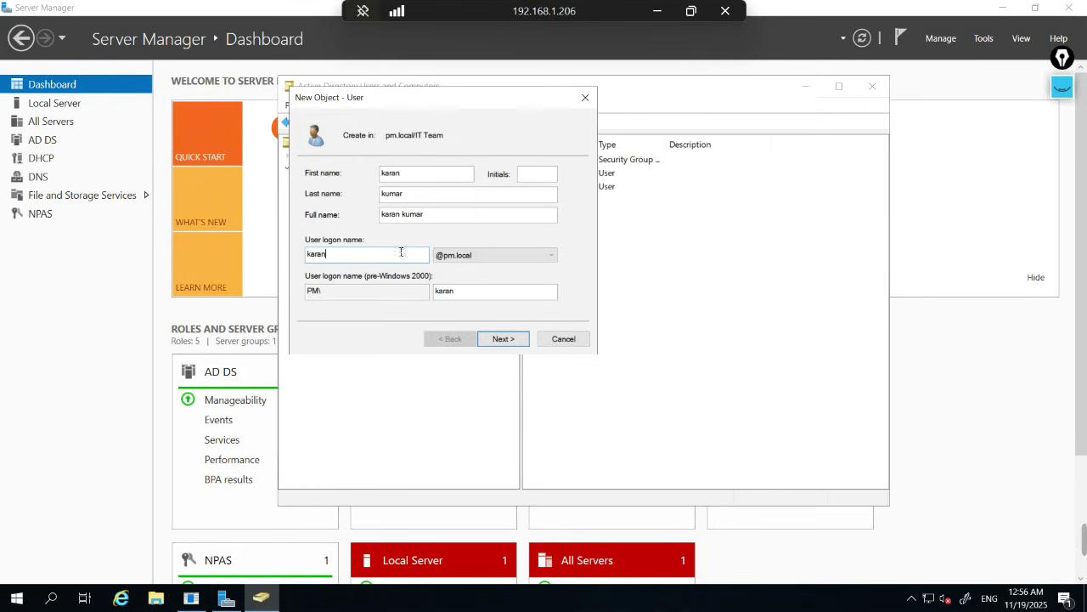
pyautogui.click(481, 259)
pyautogui.click(480, 264)
pyautogui.hotkey('shift', 'Tab')
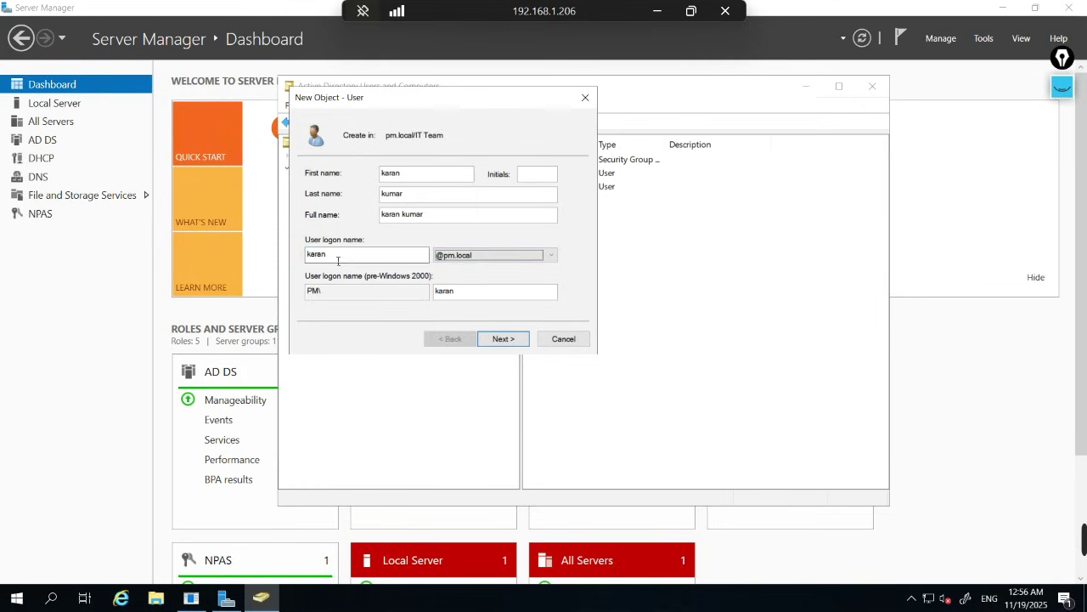
# Enter and confirm the new user's password, then finish the wizard.
pyautogui.click(499, 337)
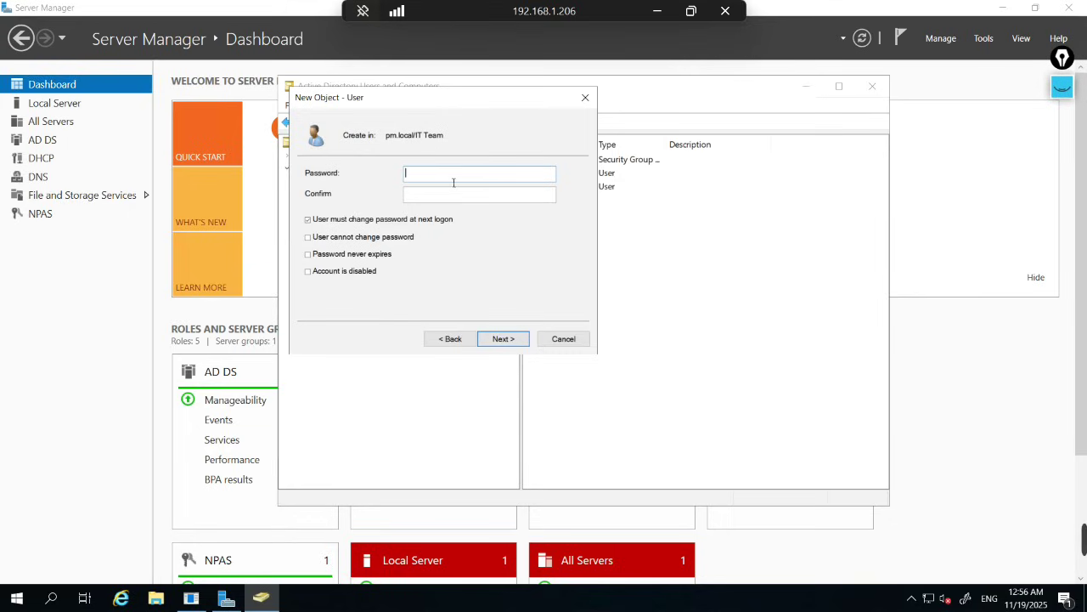
pyautogui.press('capslock')
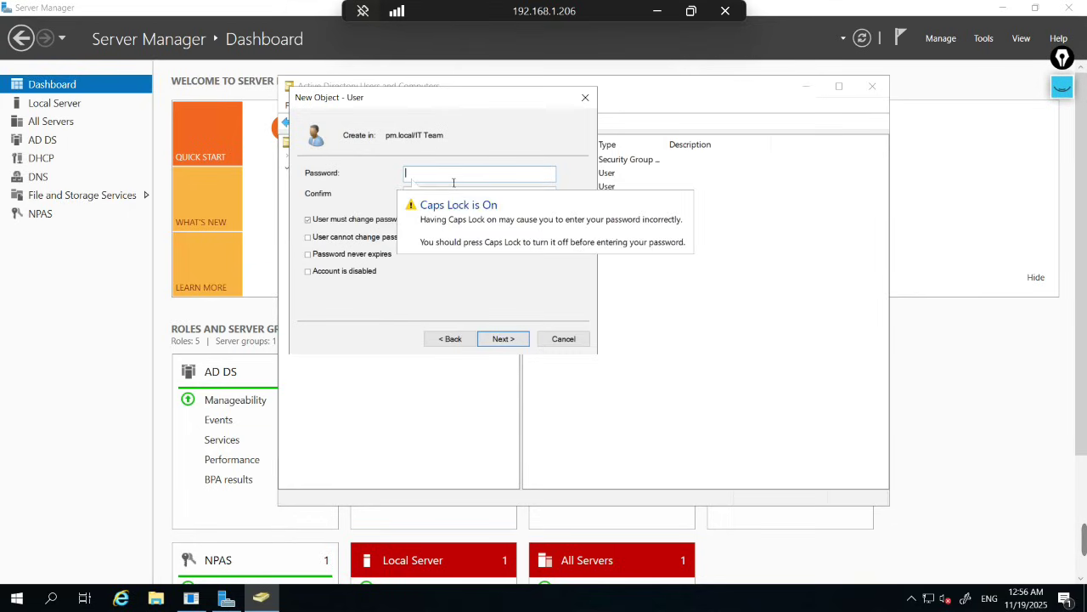
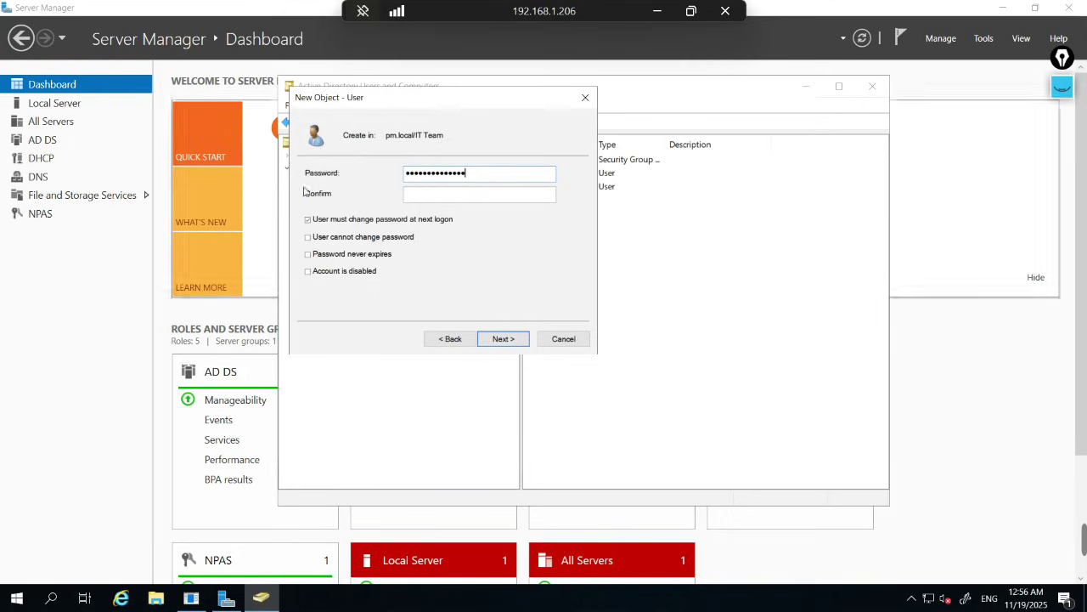
pyautogui.click(429, 197)
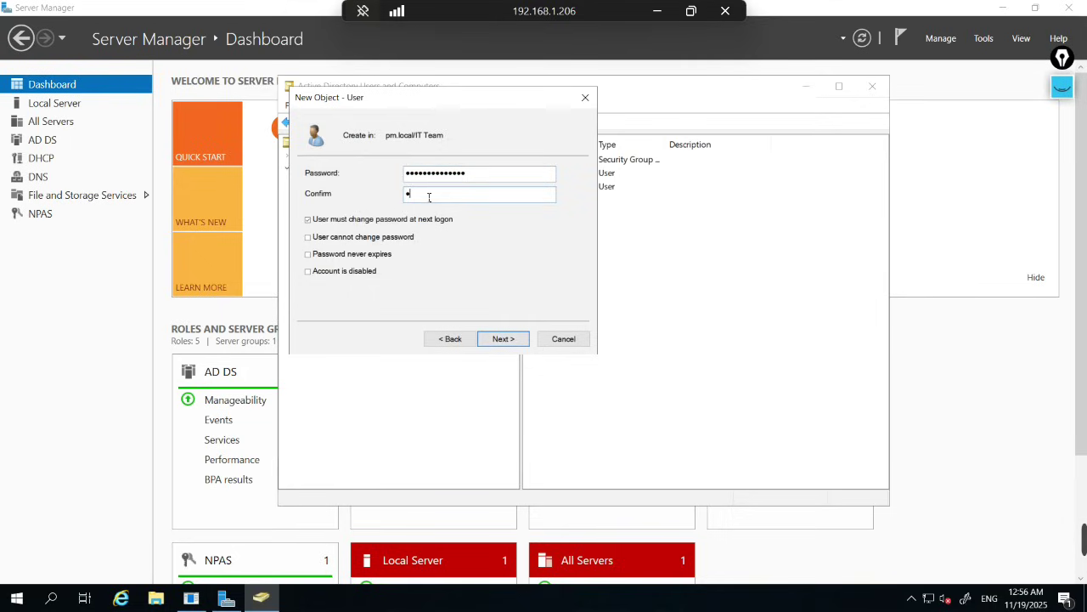
pyautogui.click(506, 341)
pyautogui.click(503, 339)
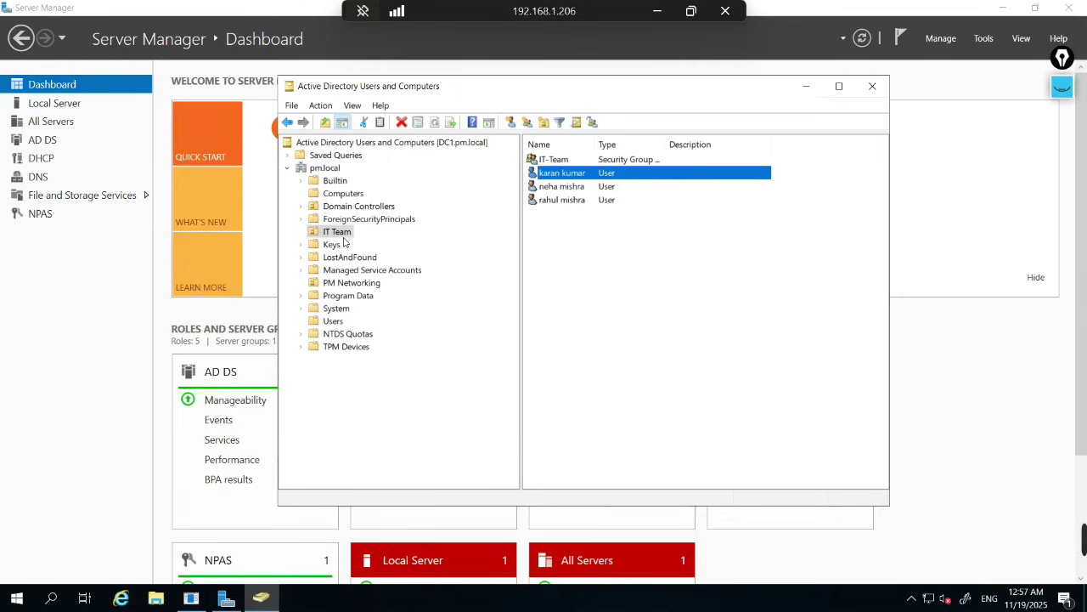
# Move the Guest account from the Users container into the PM Networking unit.
pyautogui.click(335, 322)
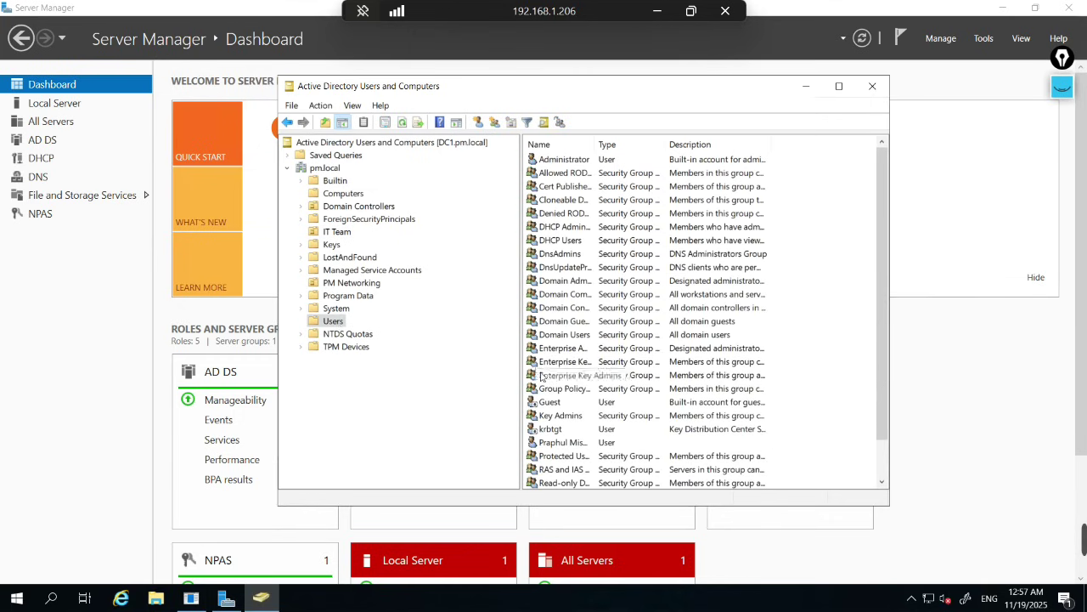
pyautogui.click(561, 406)
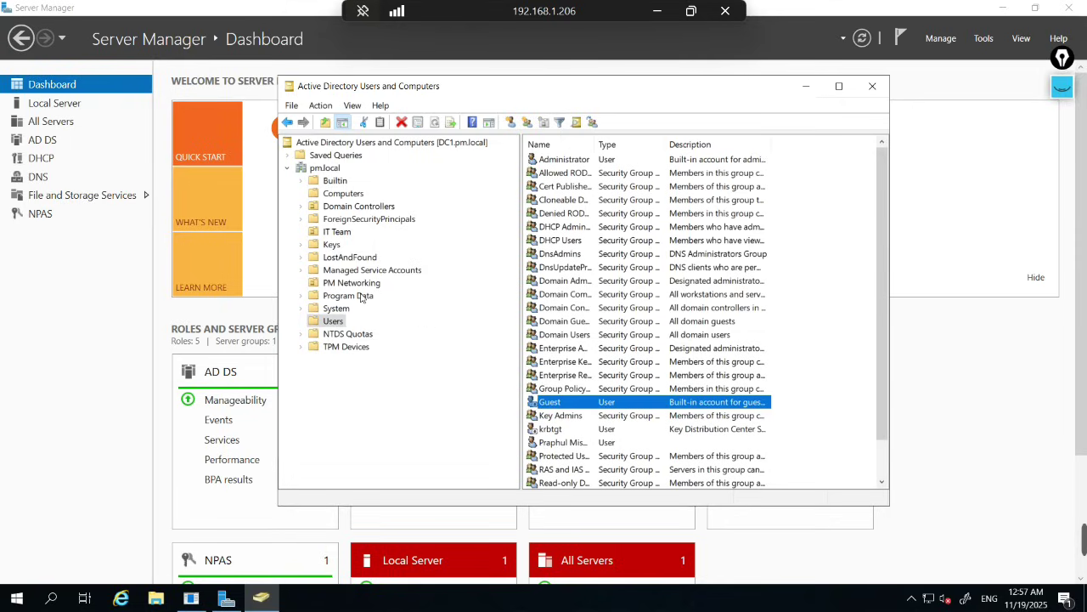
pyautogui.rightClick(607, 403)
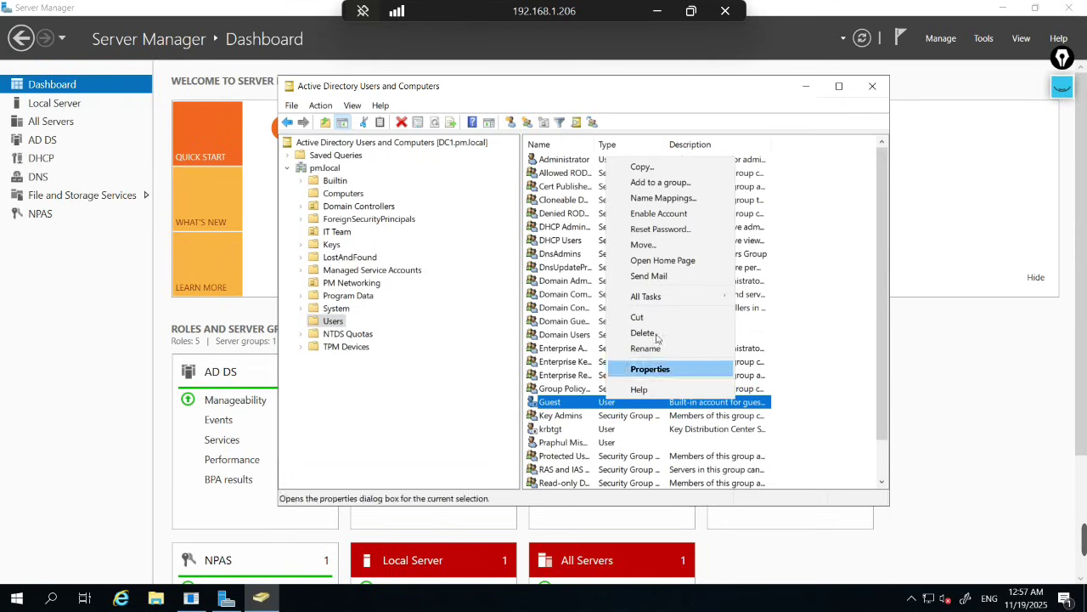
pyautogui.click(643, 245)
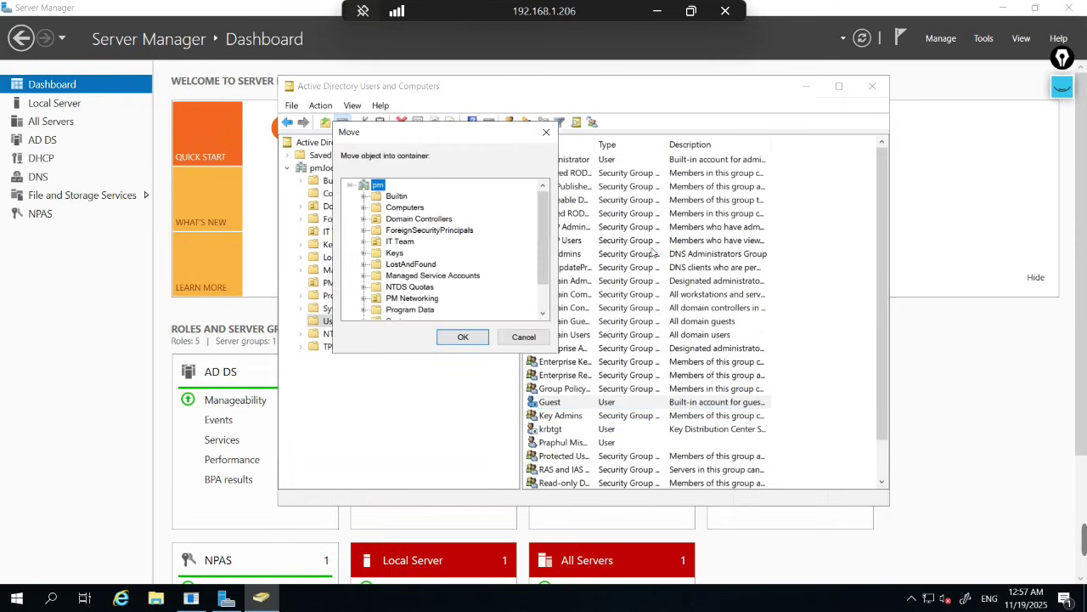
pyautogui.click(404, 245)
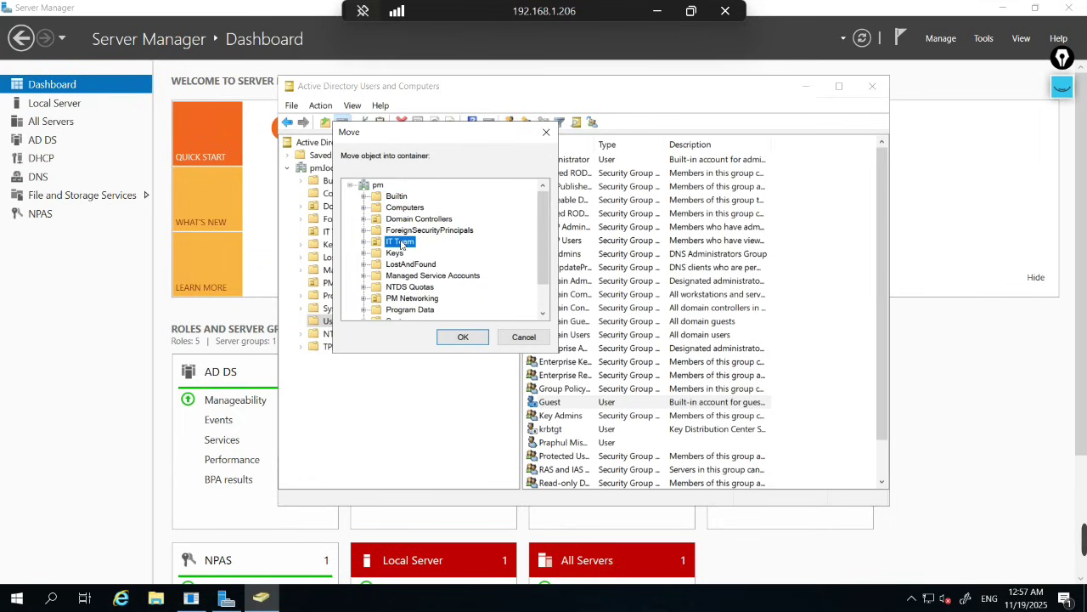
pyautogui.scroll(-1, 423, 308)
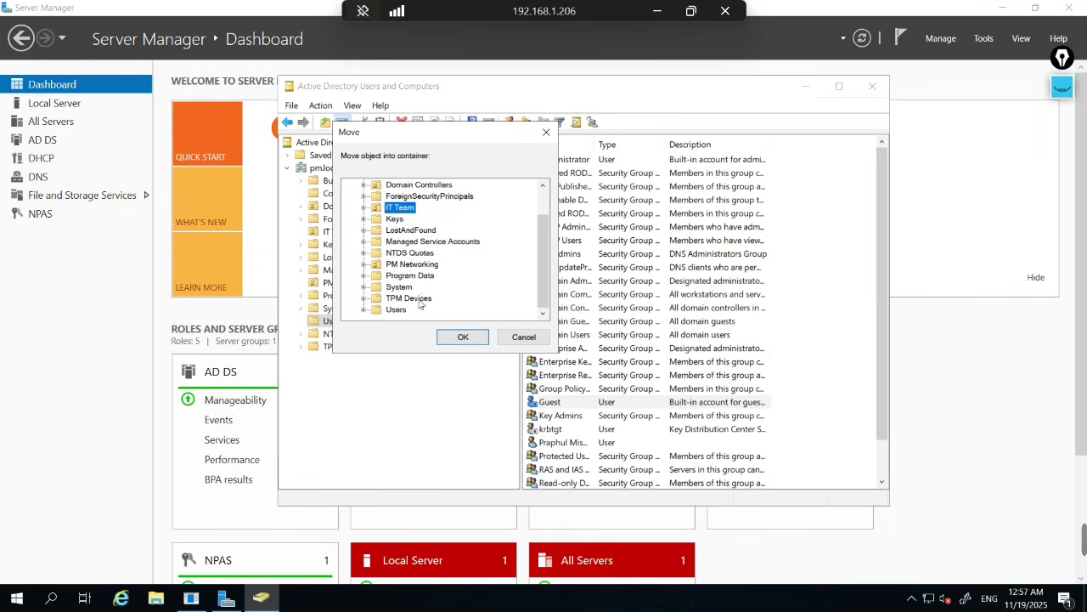
pyautogui.click(418, 265)
pyautogui.click(466, 338)
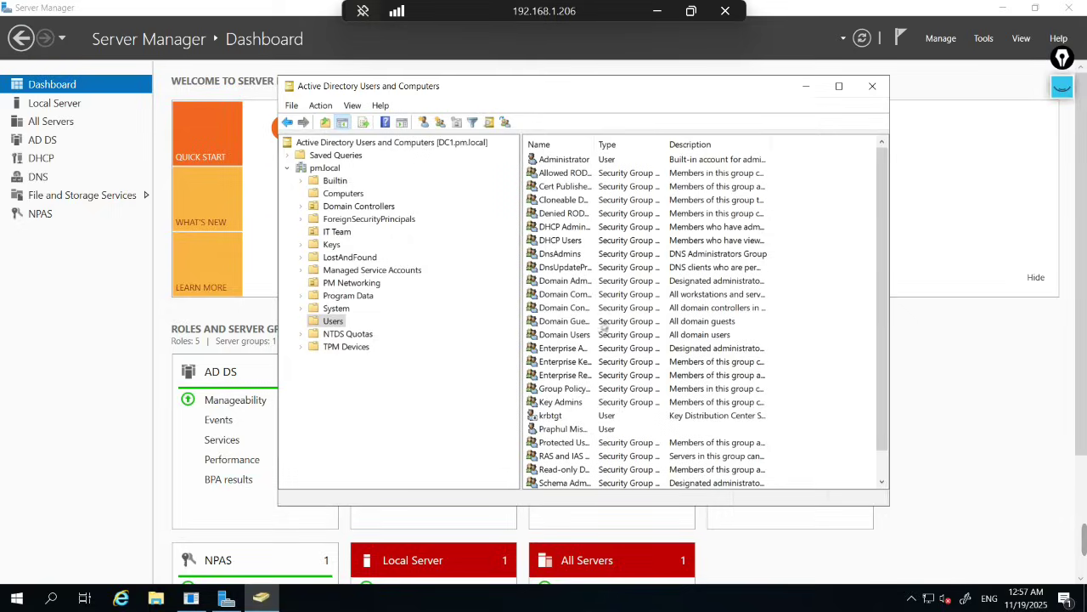
# View PM Networking's contents (Guest, PM Net) and bring up the unit's New submenu.
pyautogui.click(354, 285)
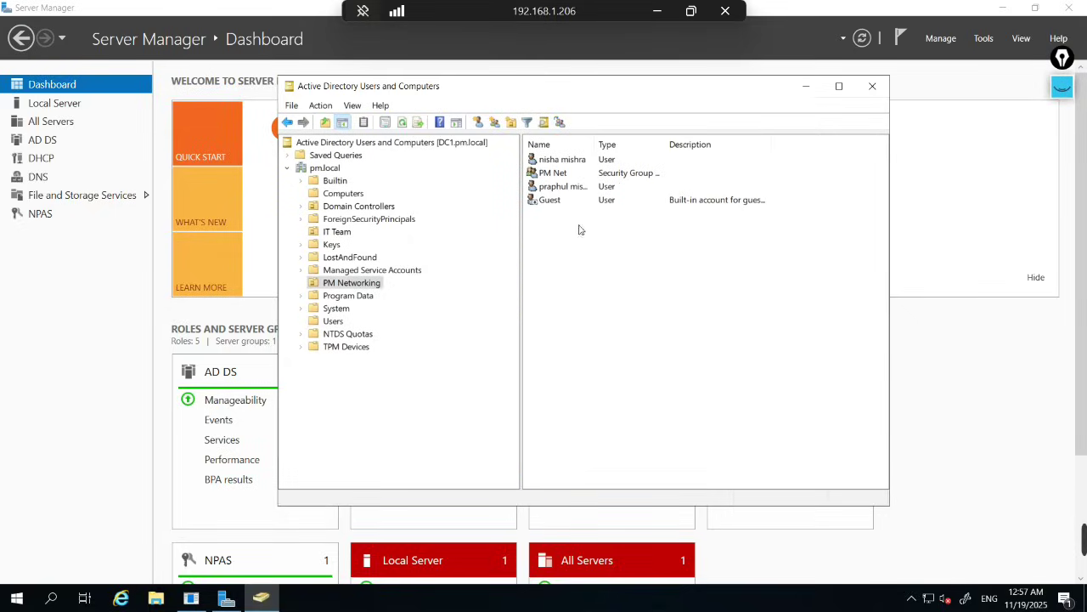
pyautogui.click(558, 201)
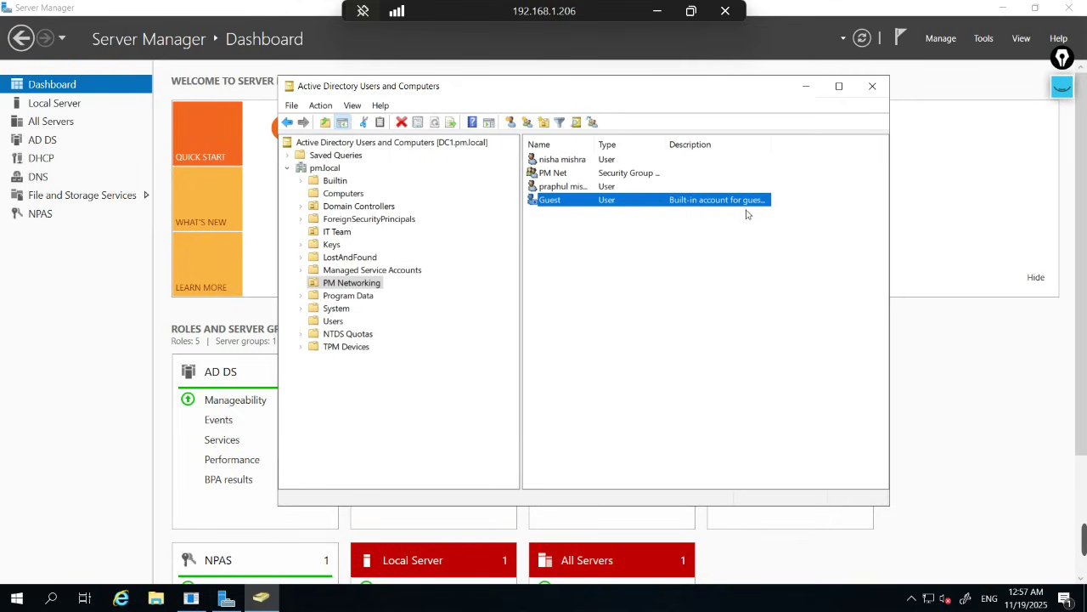
pyautogui.click(552, 172)
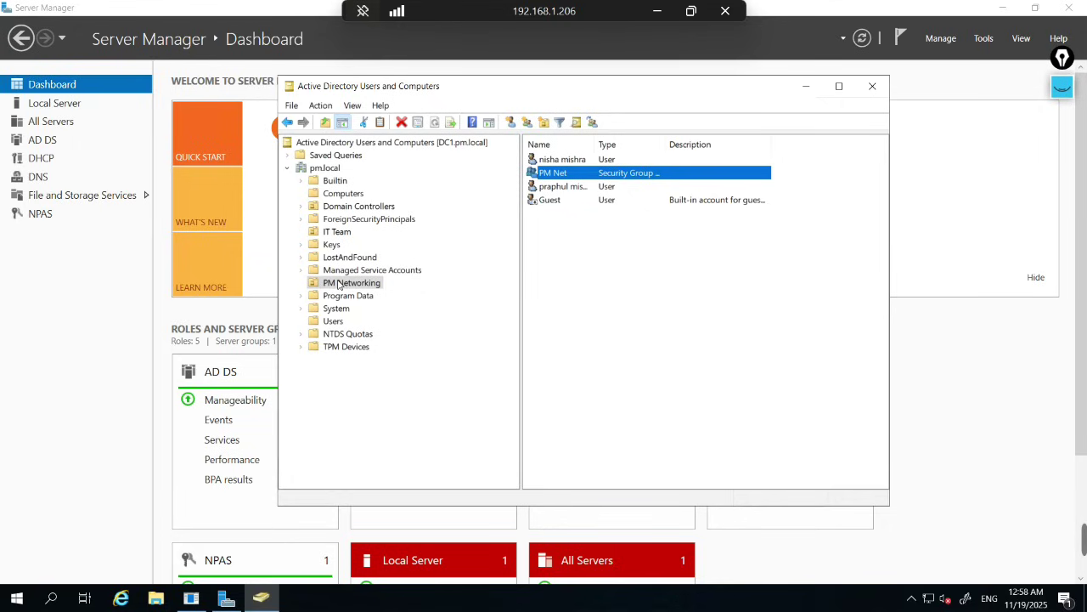
pyautogui.rightClick(338, 284)
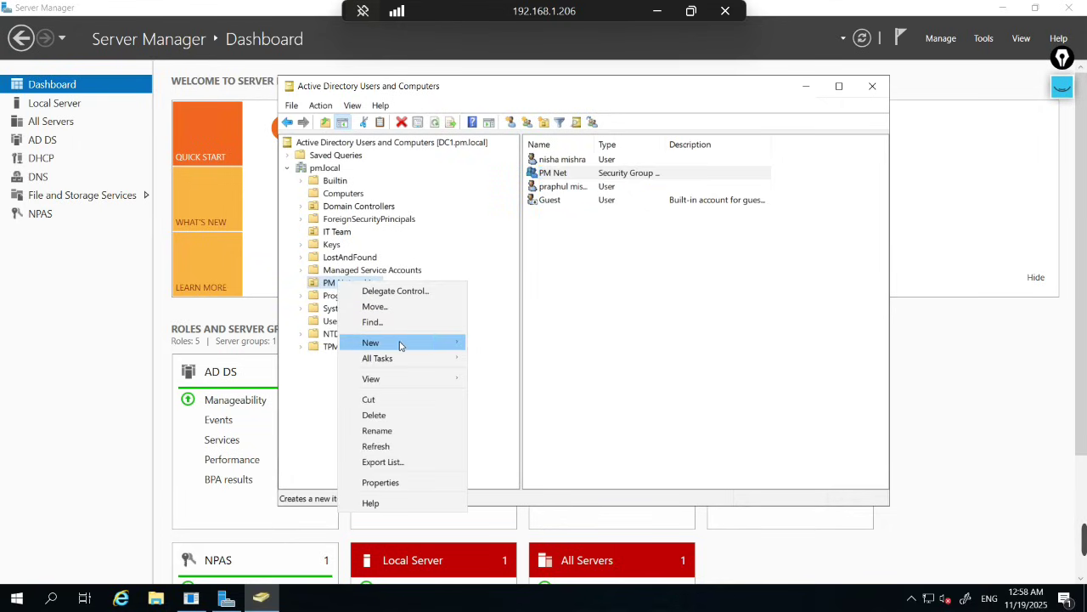
pyautogui.moveTo(400, 344)
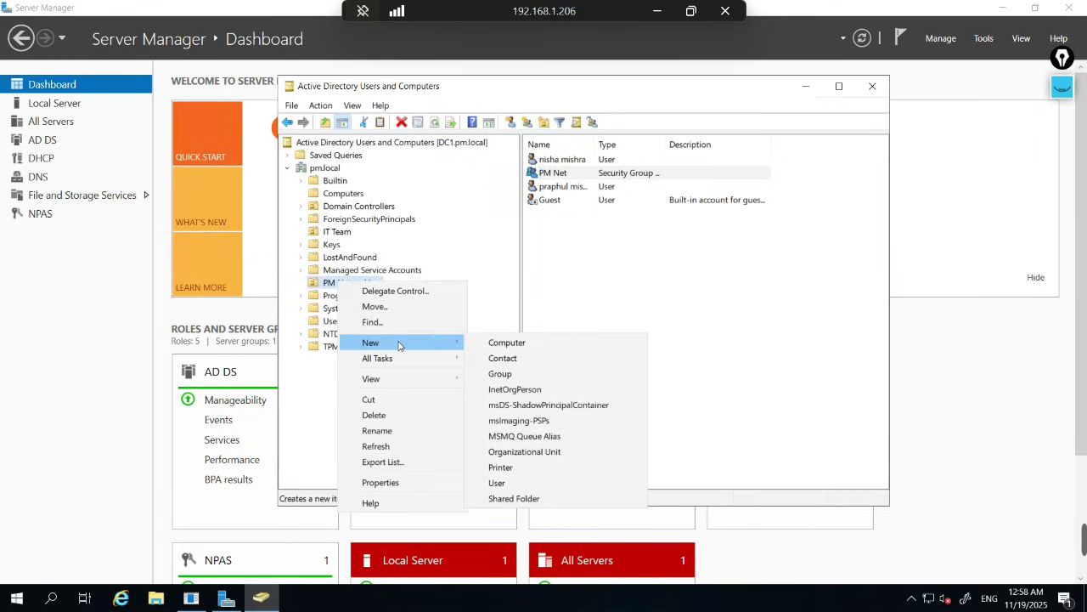
# Add a new Domain local Security group named PM_Network_Admin to PM Networking.
pyautogui.click(502, 375)
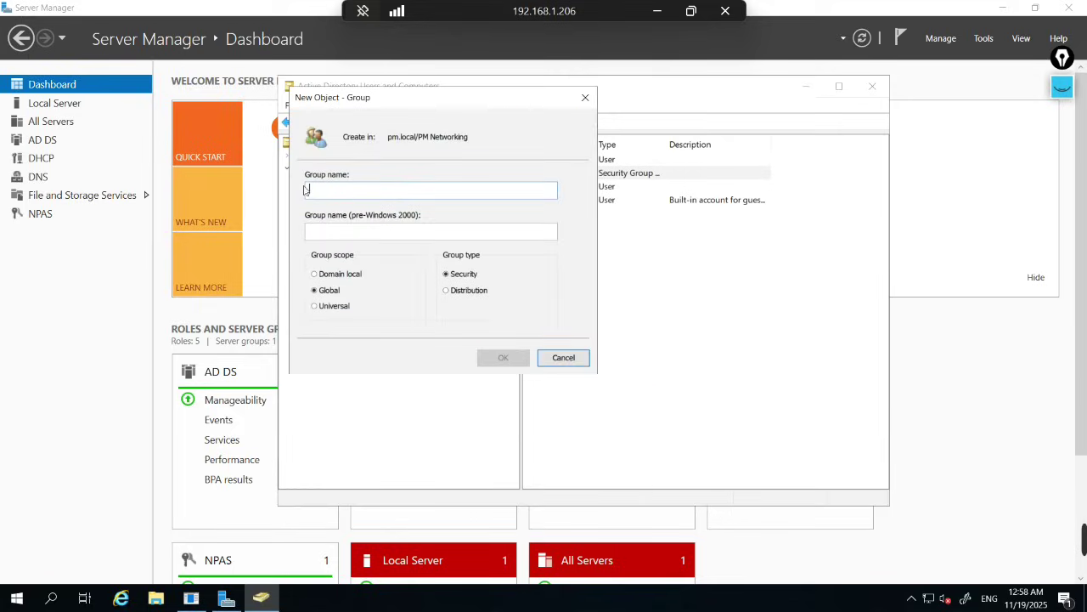
pyautogui.write('PM')
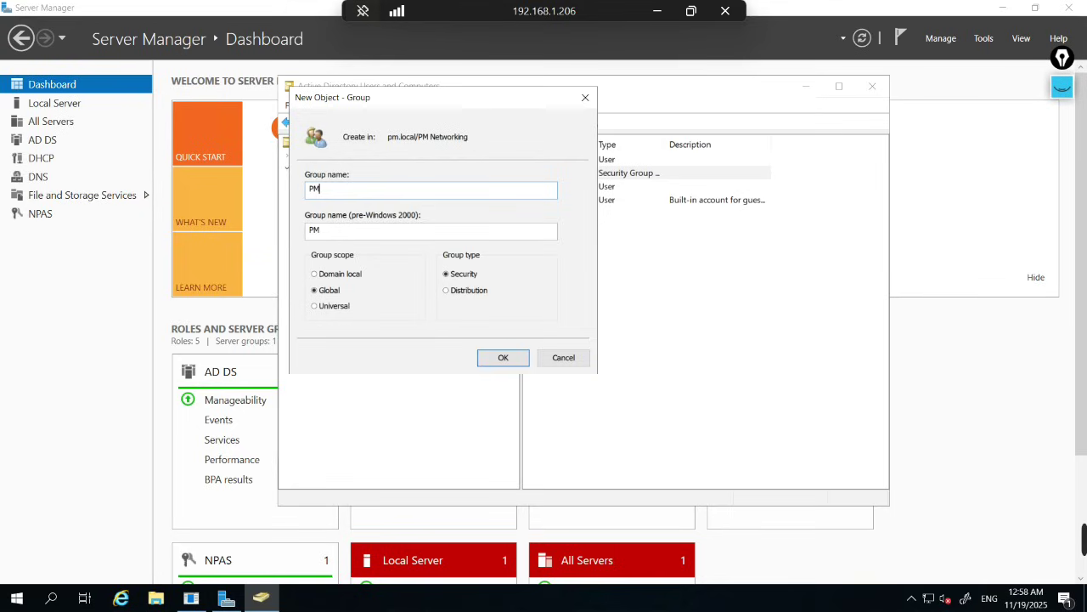
pyautogui.write('_Network_Admin')
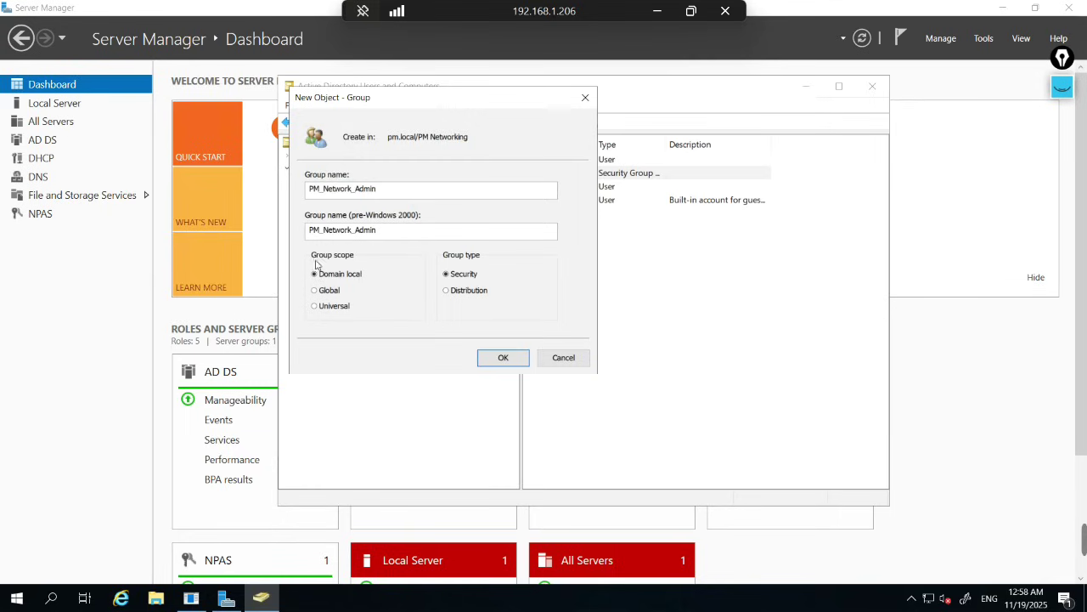
pyautogui.click(500, 358)
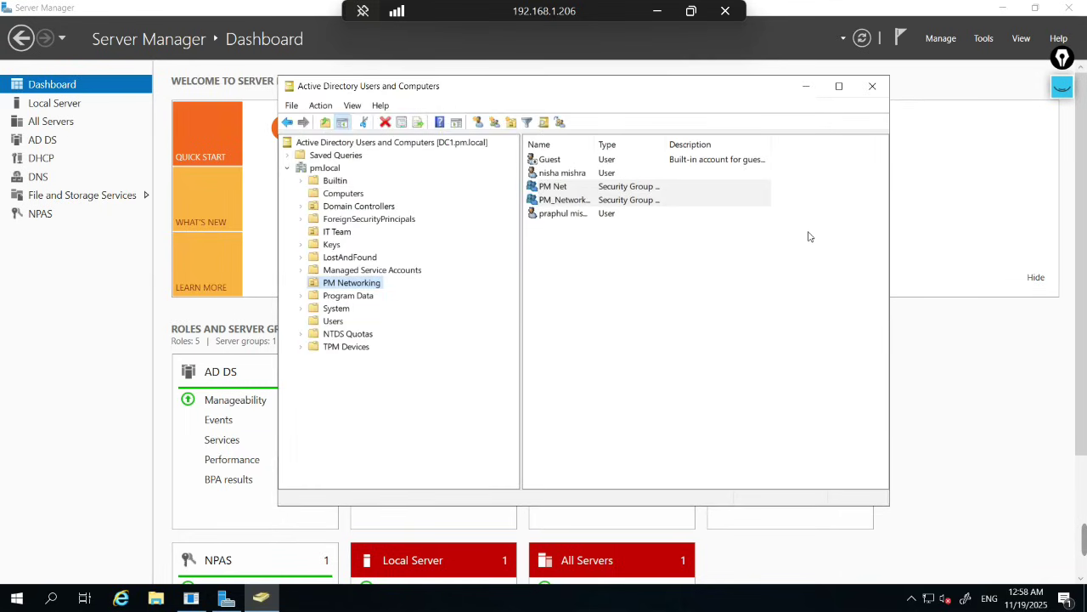
# Select the user account listed after Guest in PM Networking and bring up its actions.
pyautogui.click(660, 245)
pyautogui.click(605, 188)
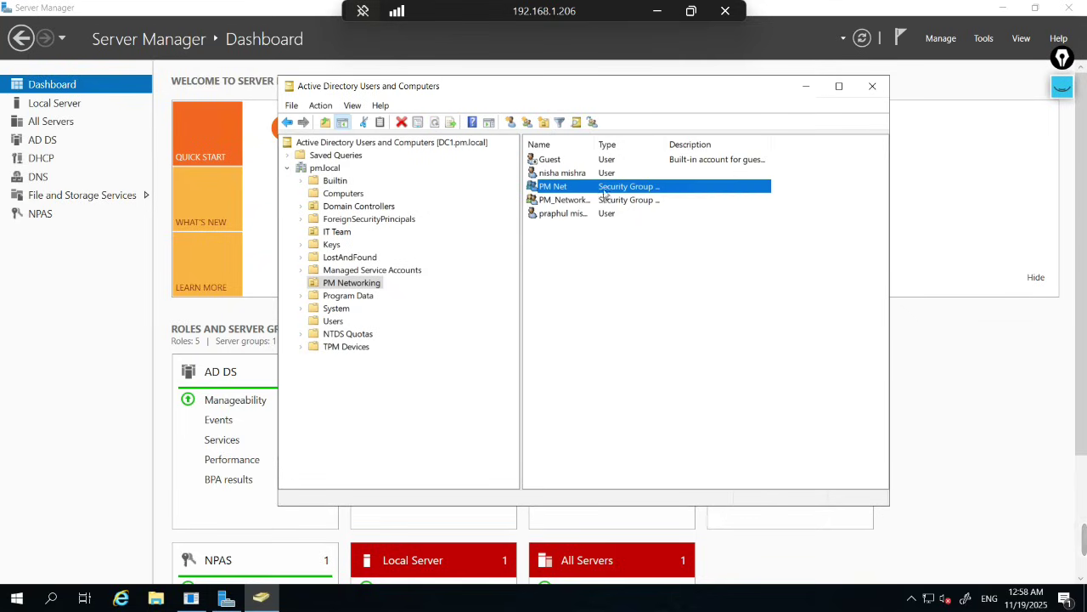
pyautogui.click(568, 174)
pyautogui.click(584, 164)
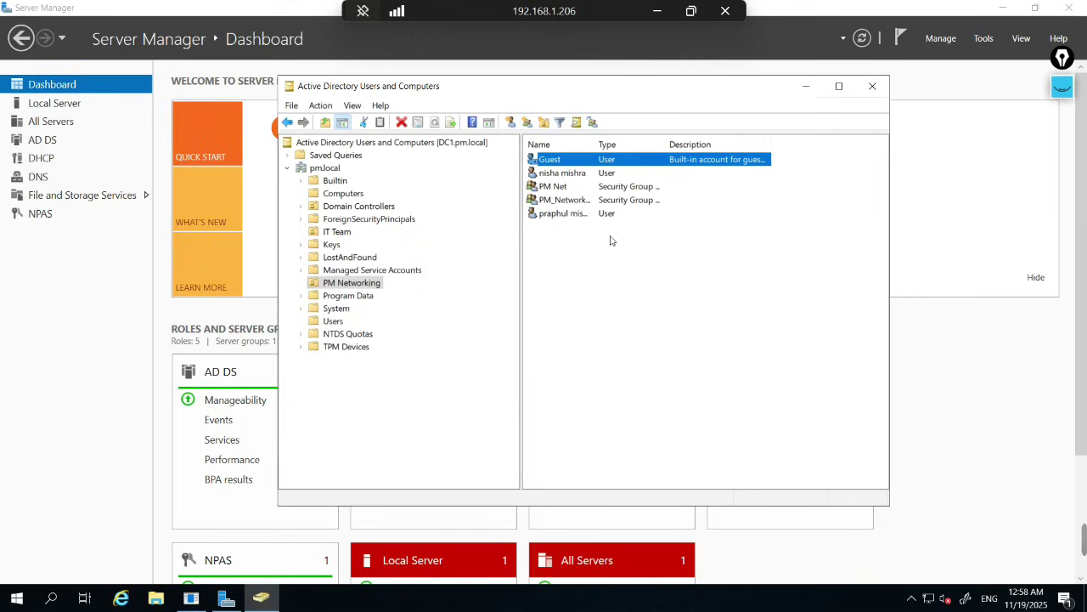
pyautogui.click(608, 175)
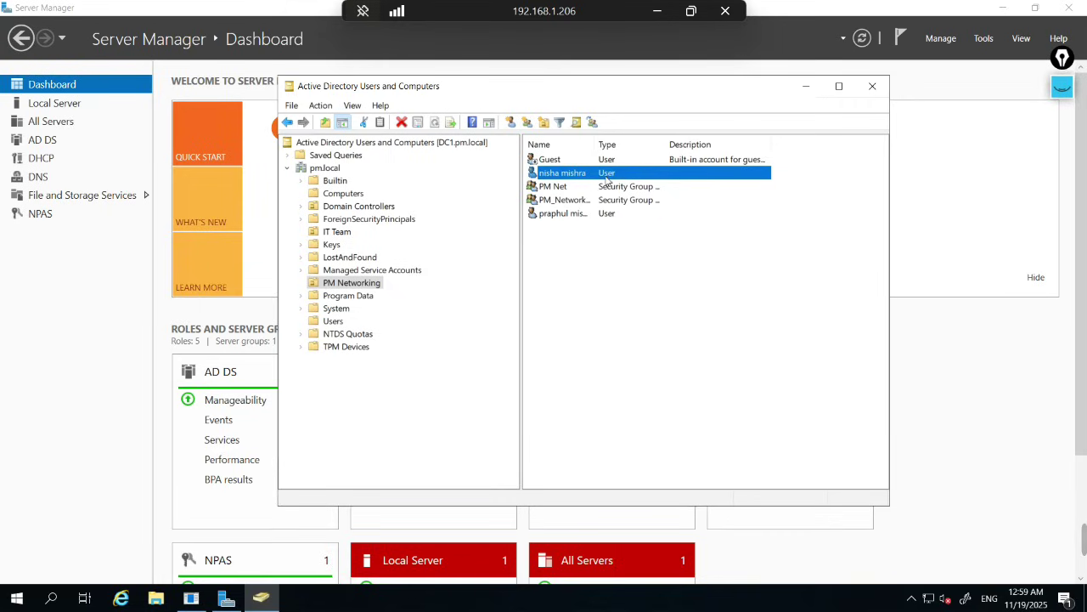
pyautogui.rightClick(605, 175)
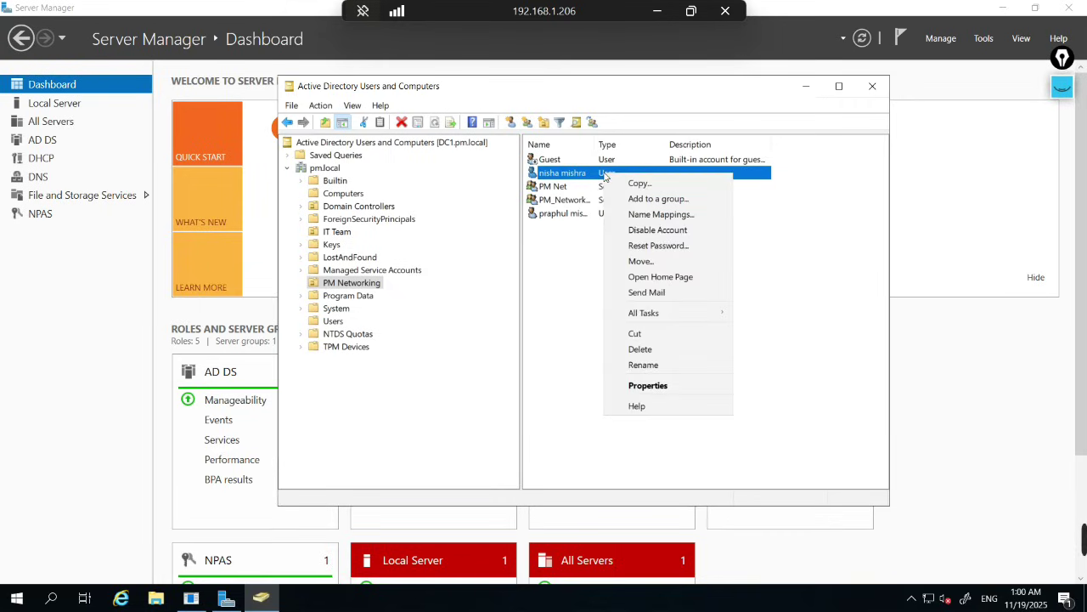
# Add that user to PM_Network_Admin by searching 'PM', then dismiss the success message.
pyautogui.click(668, 200)
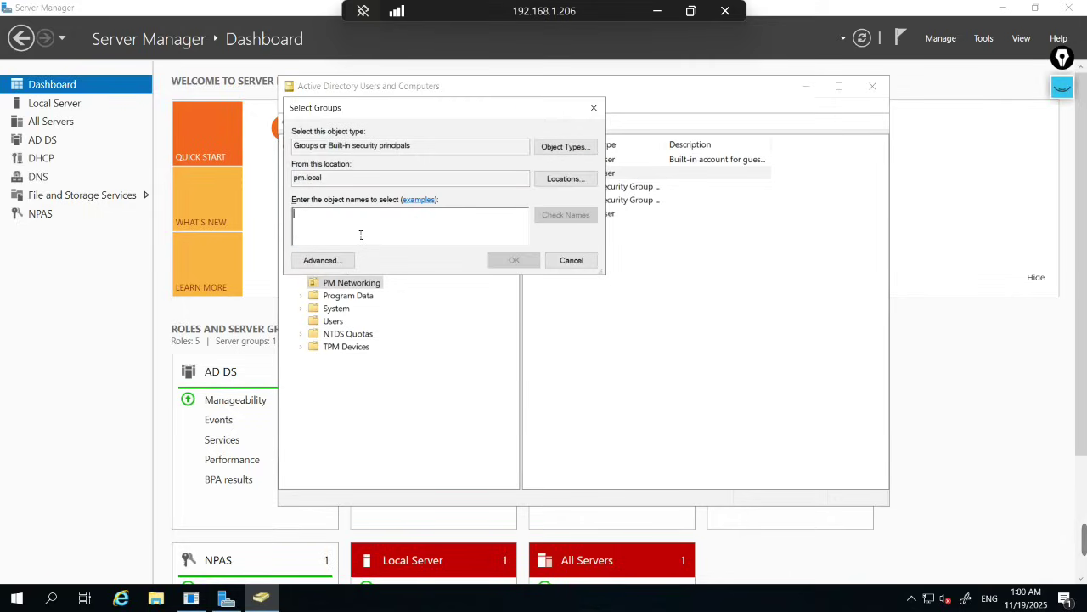
pyautogui.write('PM')
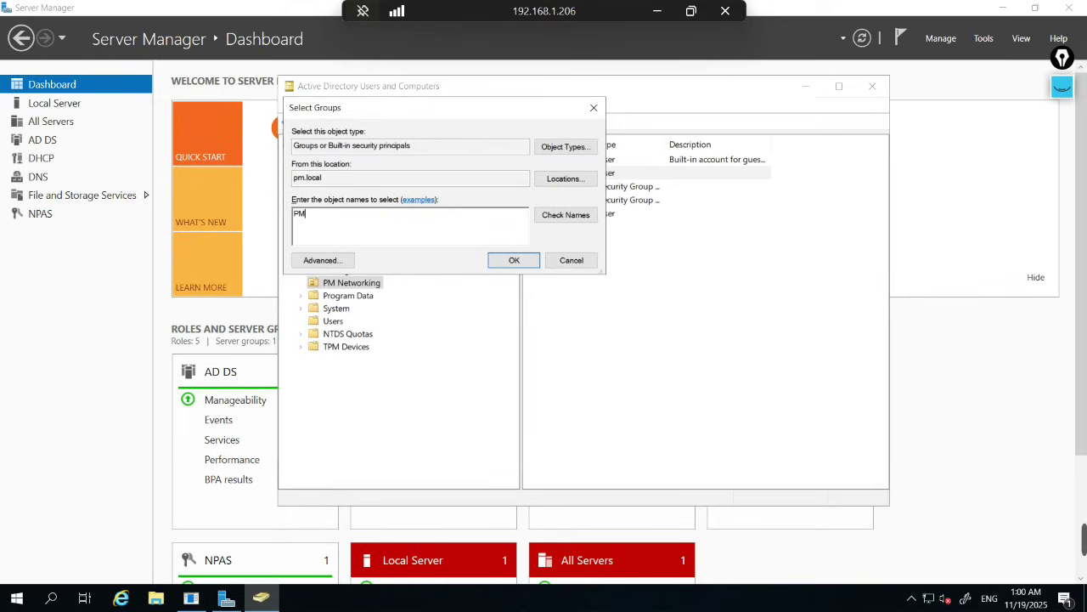
pyautogui.click(566, 218)
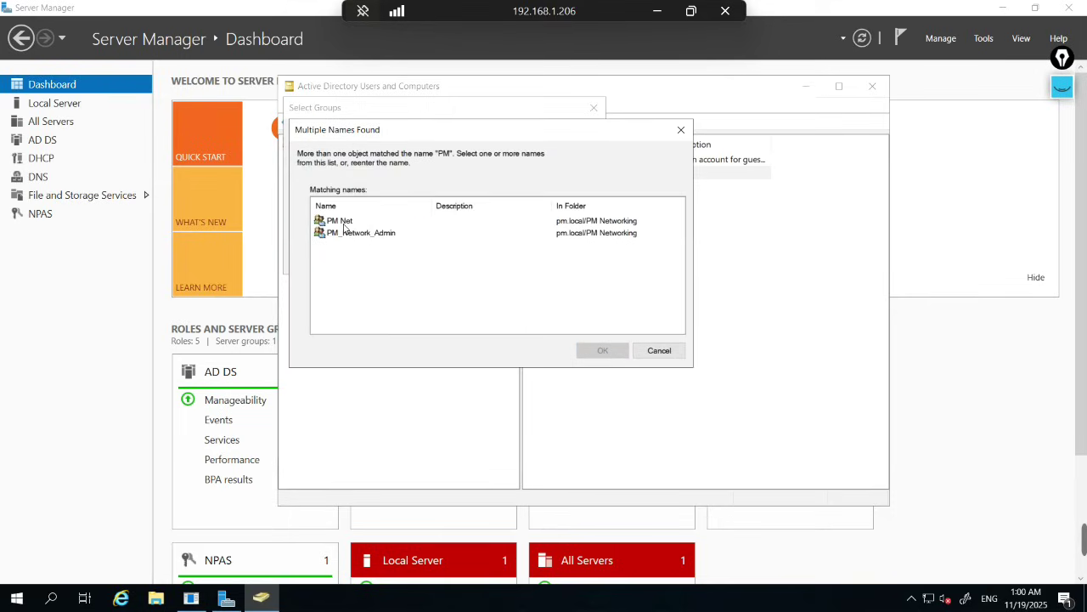
pyautogui.click(365, 234)
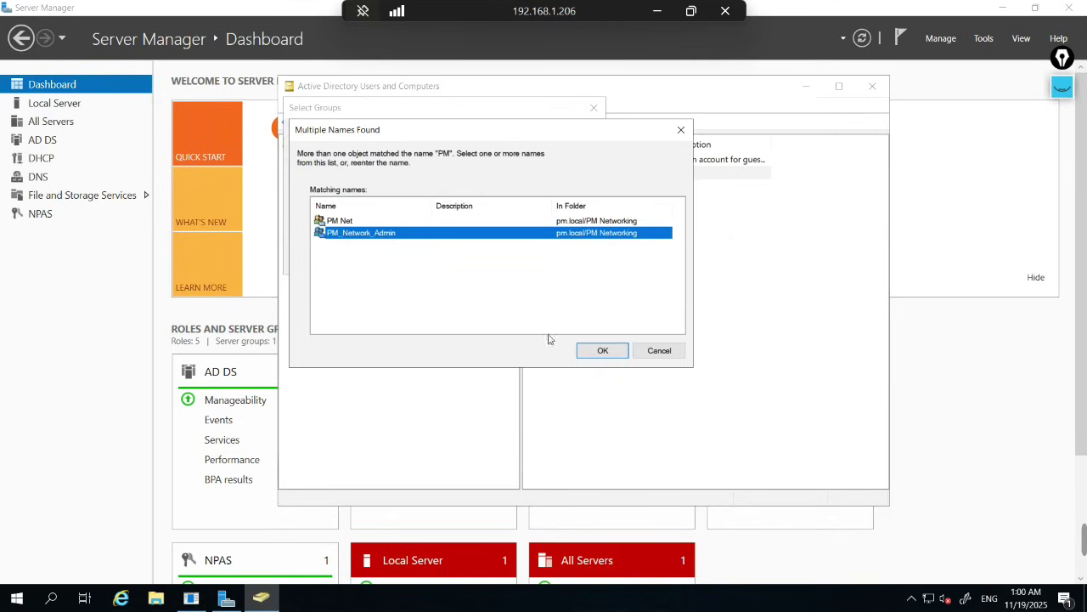
pyautogui.click(598, 351)
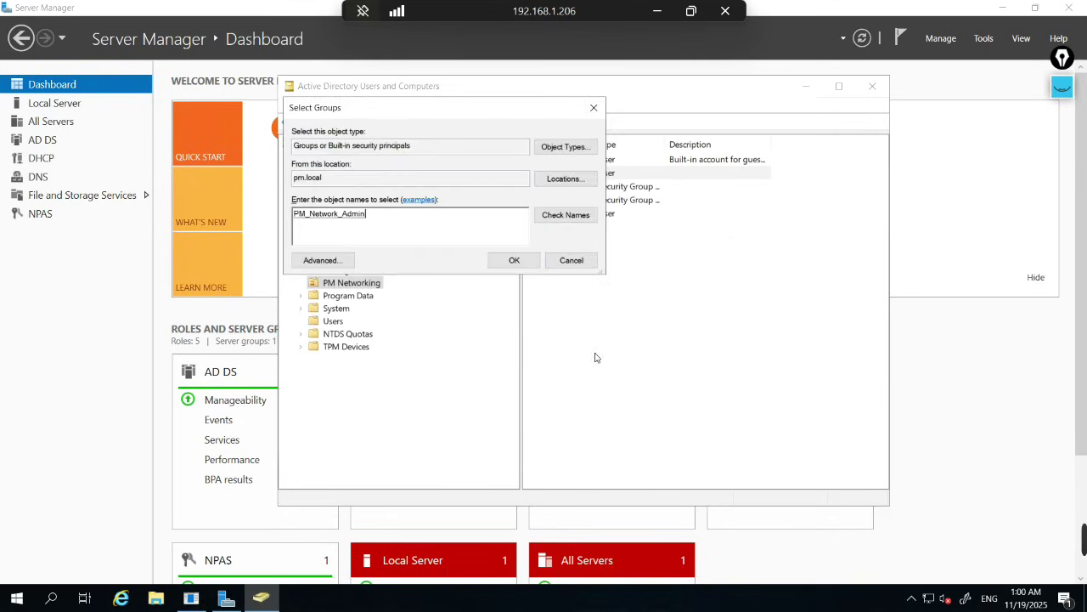
pyautogui.click(521, 262)
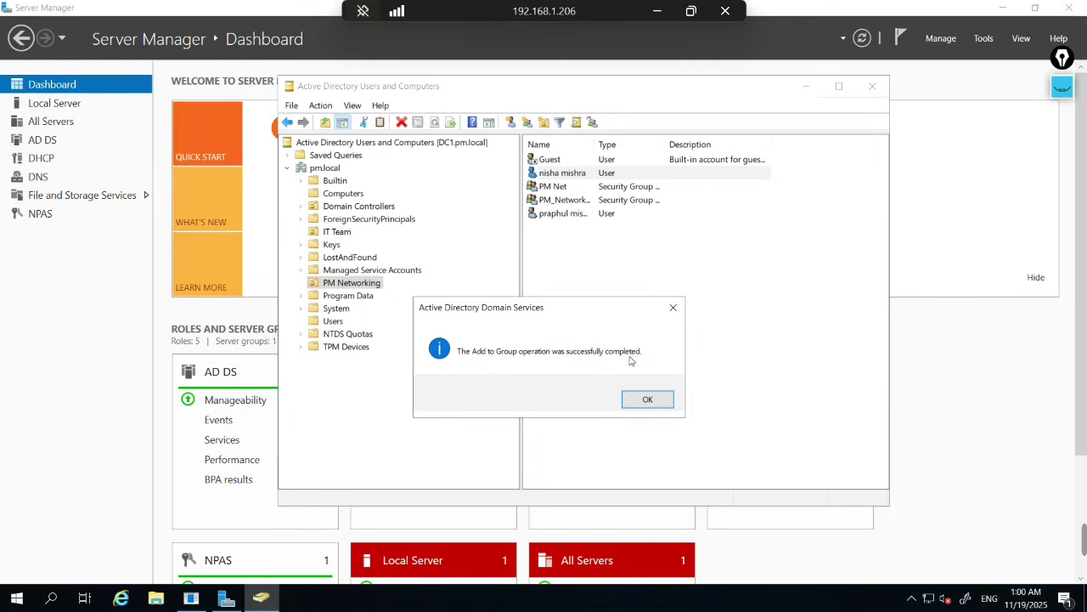
pyautogui.click(648, 401)
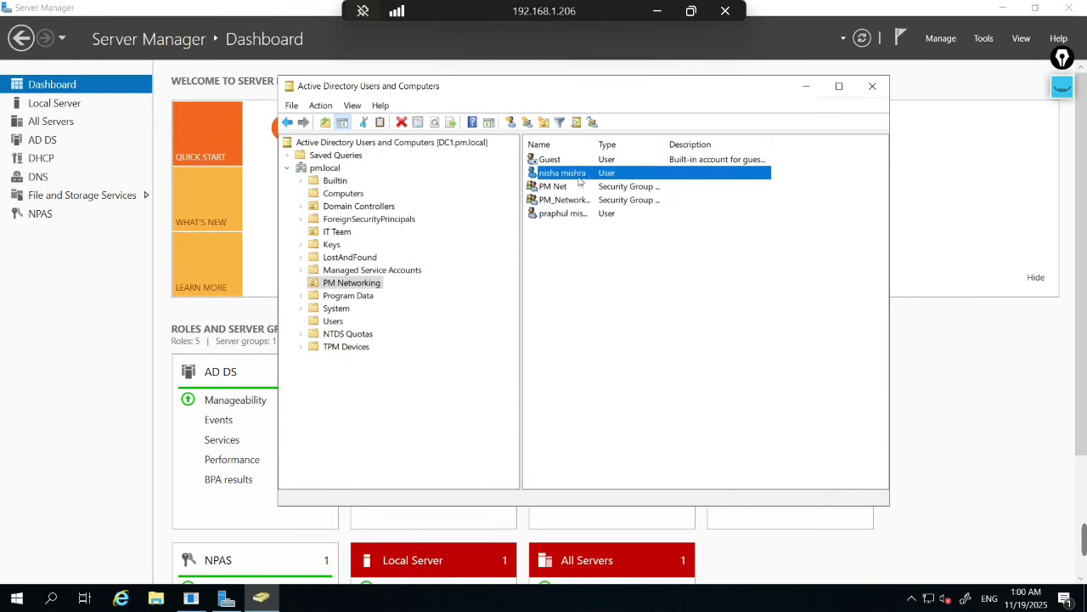
# Verify the user's Member Of list shows Domain Users and PM_Network_Admin, then close properties.
pyautogui.click(567, 203)
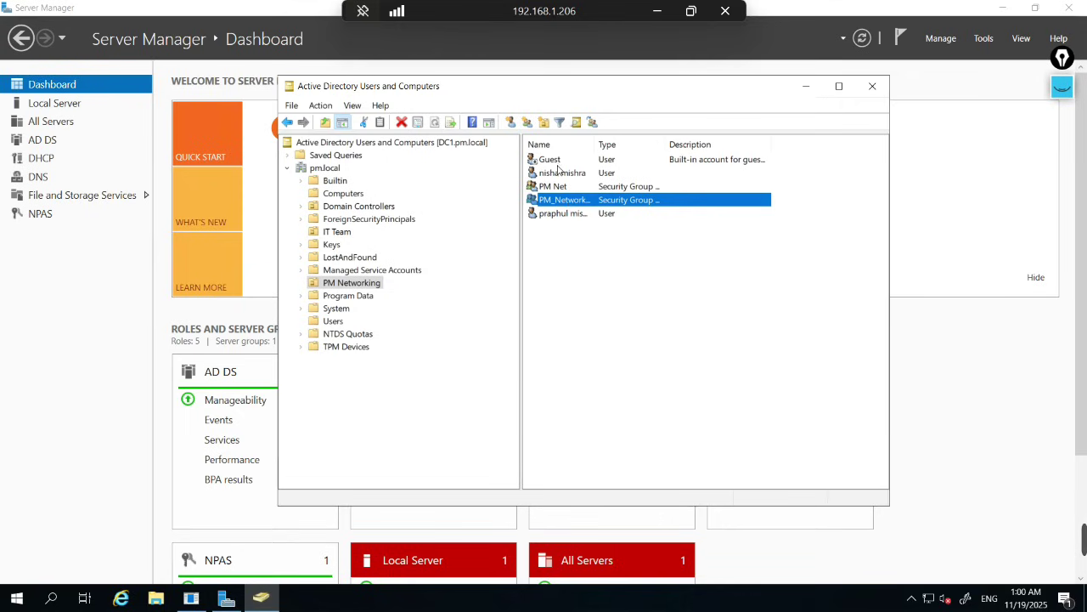
pyautogui.click(560, 174)
pyautogui.doubleClick(560, 174)
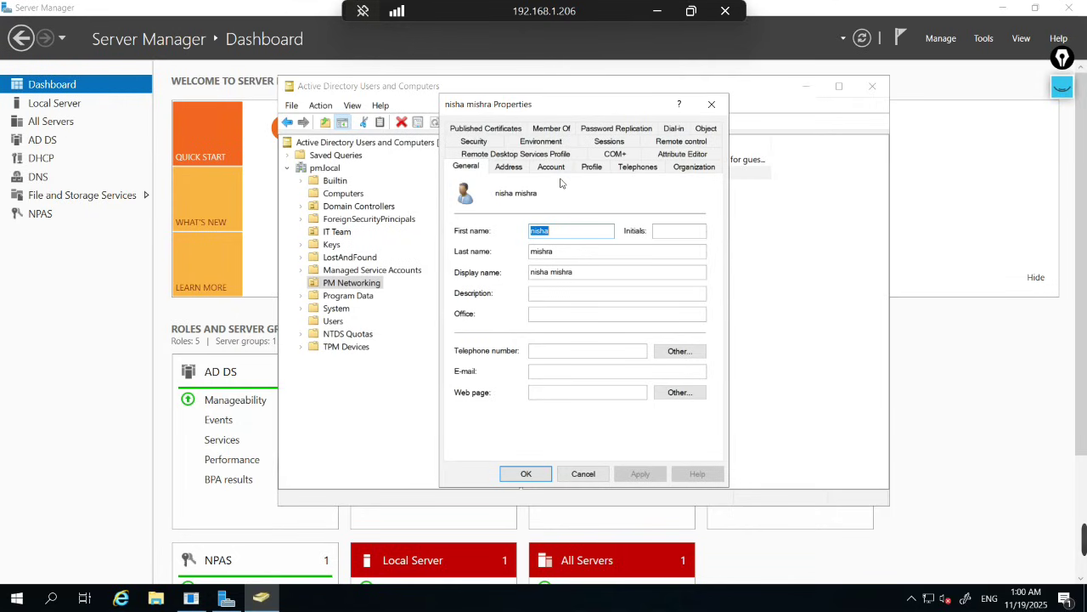
pyautogui.click(551, 128)
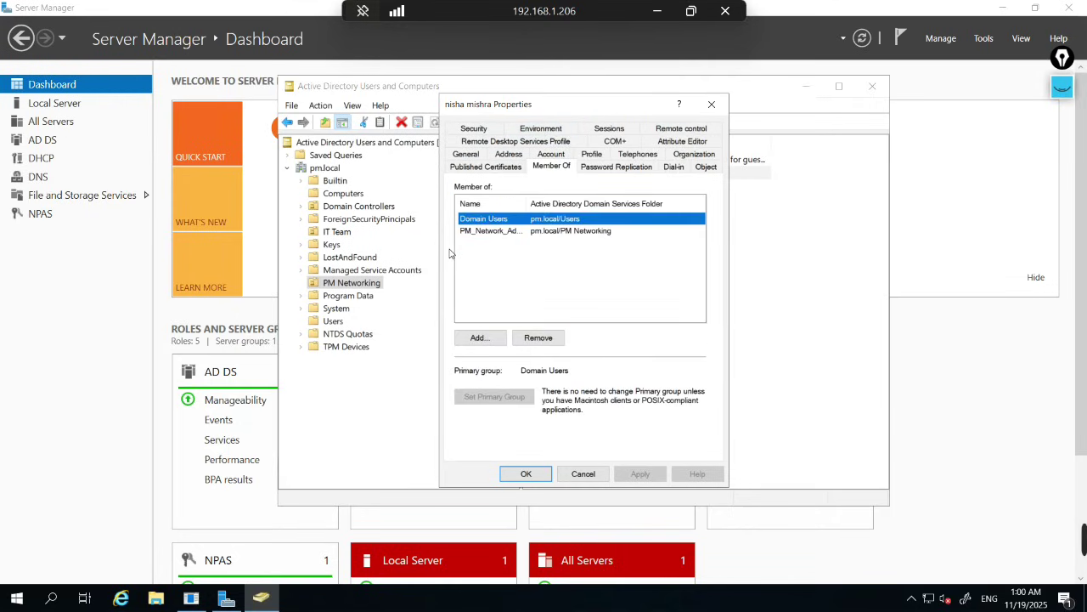
pyautogui.click(482, 232)
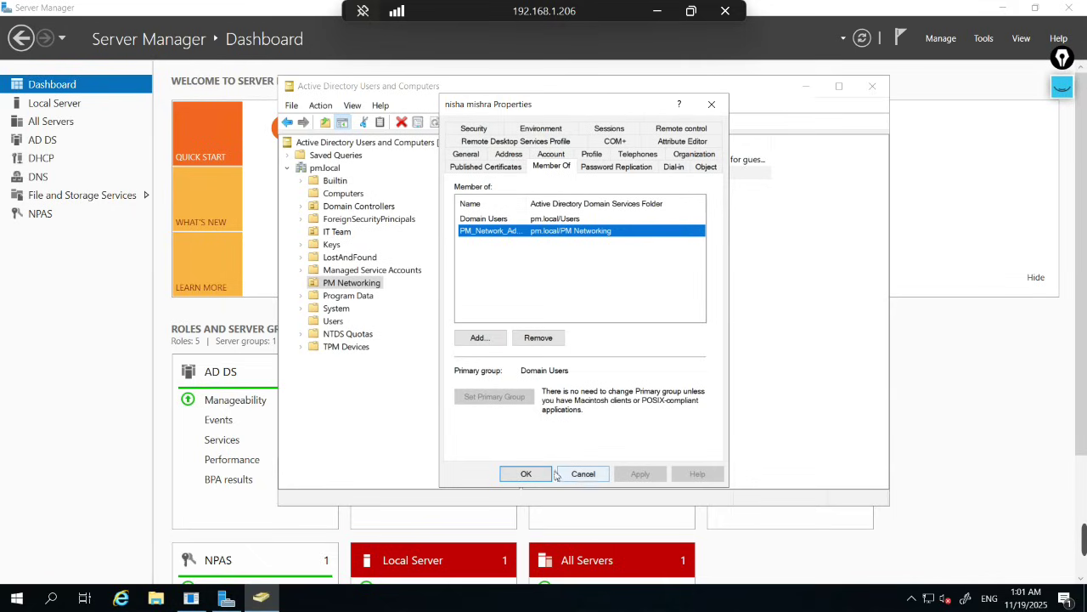
pyautogui.click(525, 473)
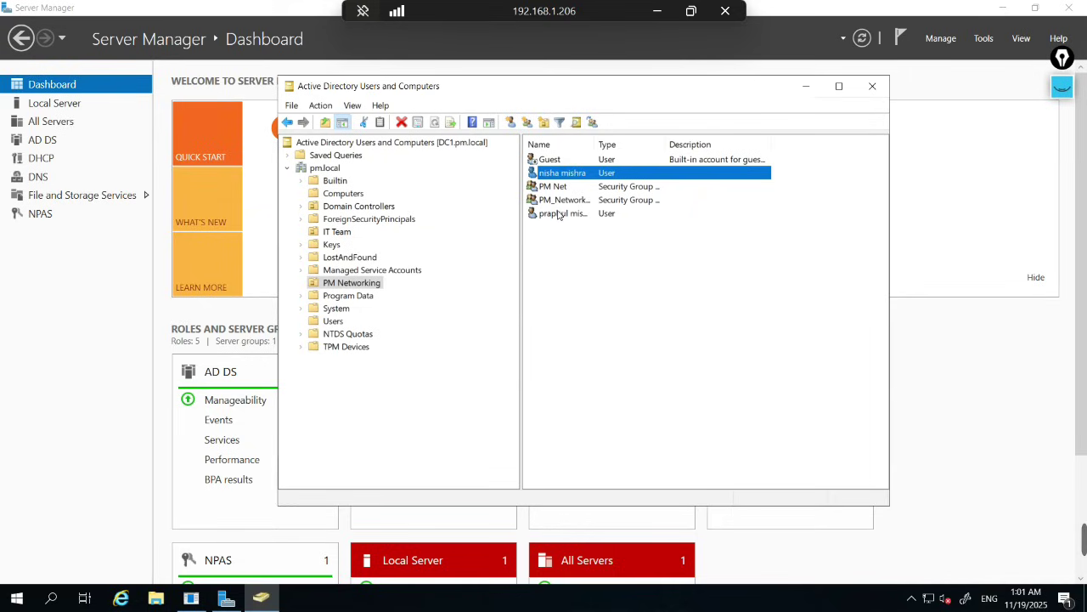
# Move the other PM Networking user into the IT Team unit.
pyautogui.click(559, 214)
pyautogui.click(558, 214)
pyautogui.click(617, 216)
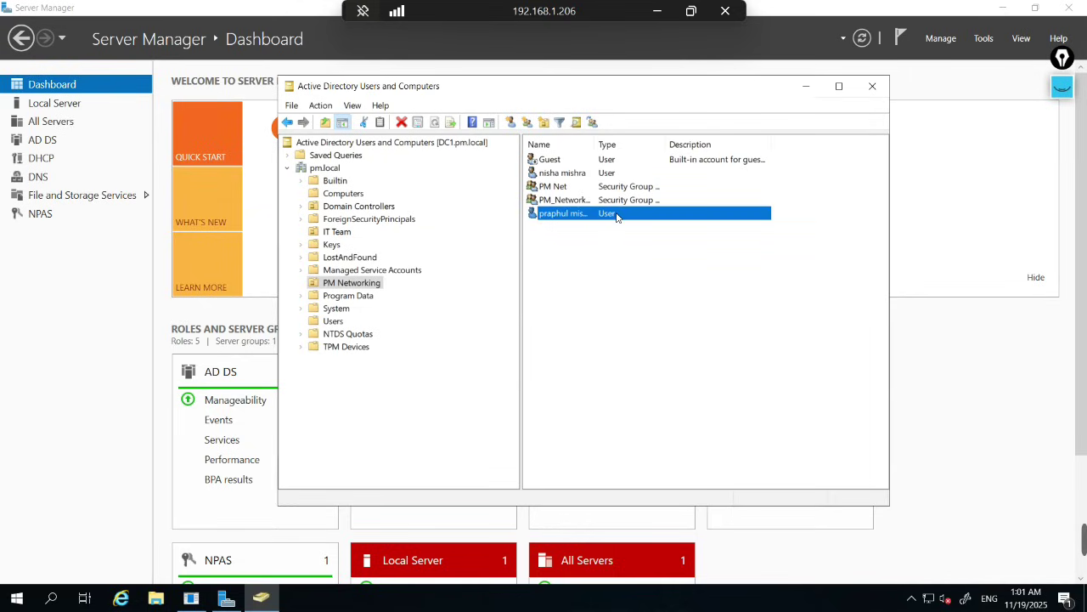
pyautogui.rightClick(569, 221)
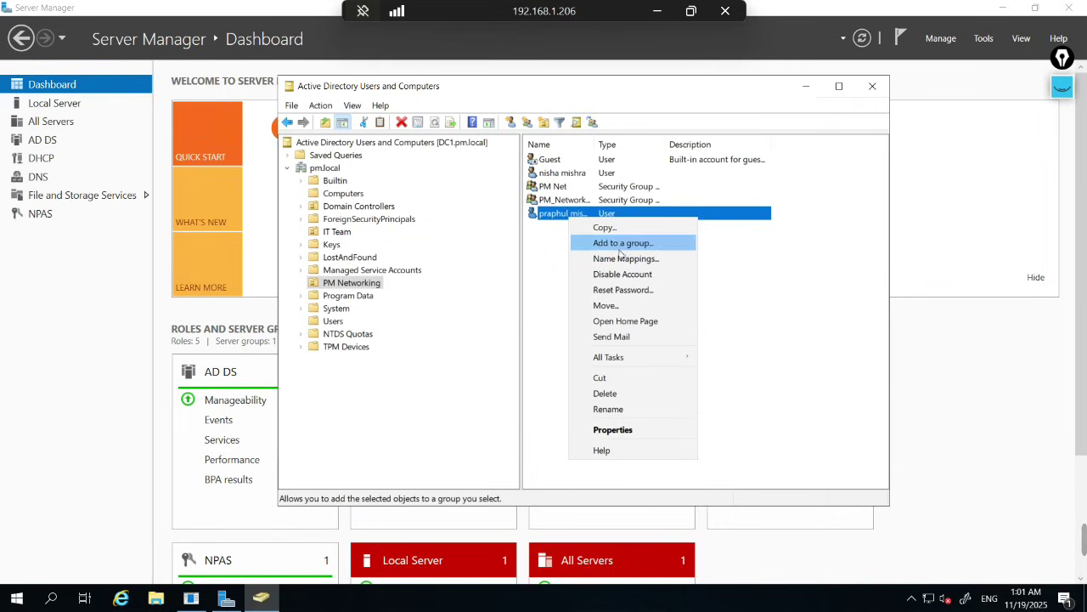
pyautogui.click(620, 306)
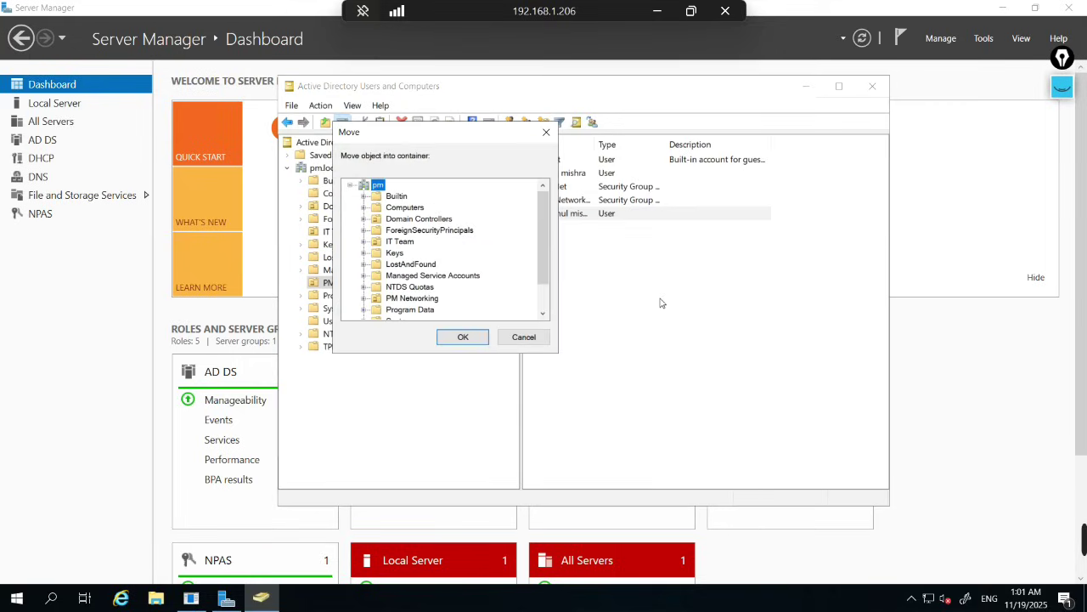
pyautogui.click(399, 241)
pyautogui.press('Return')
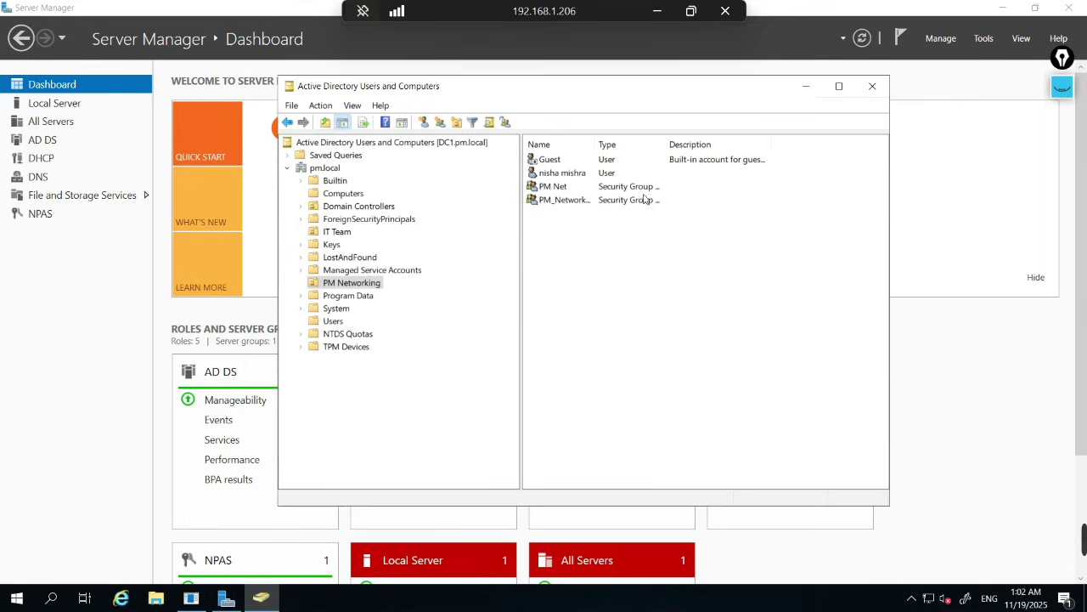
# Confirm the user now appears in IT Team, then minimize the directory window.
pyautogui.click(336, 233)
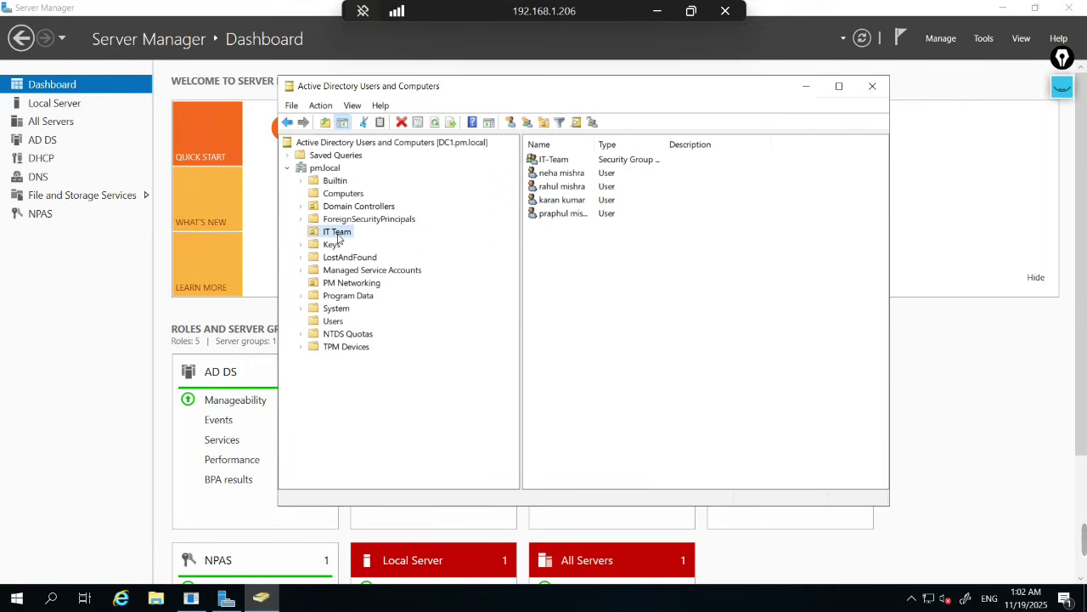
pyautogui.click(559, 214)
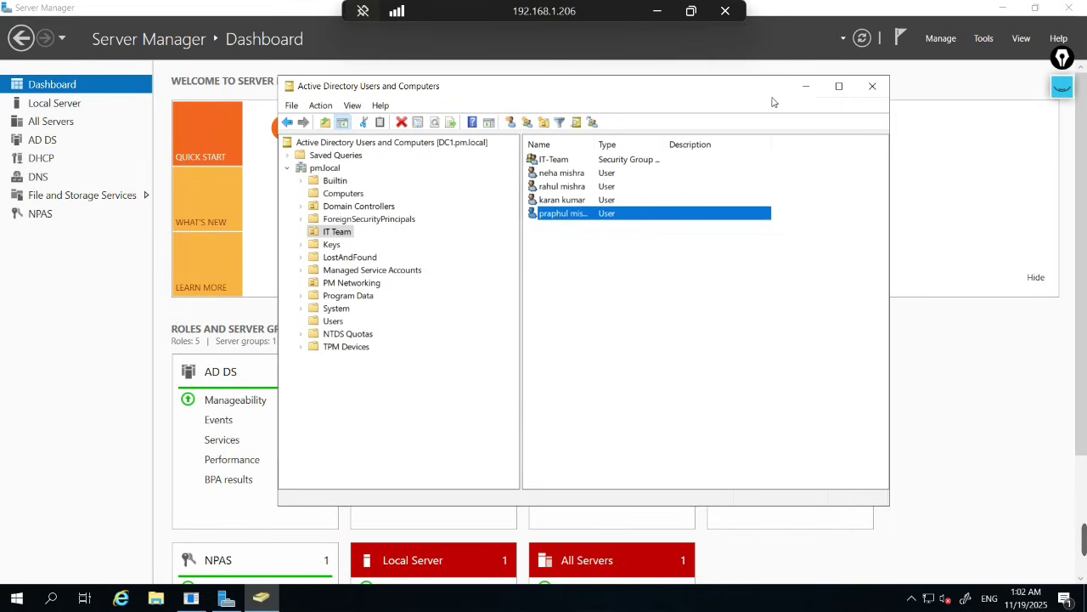
pyautogui.click(806, 86)
# Launch Group Policy Management and create the PM NET GPO linked to pm.local.
pyautogui.click(983, 40)
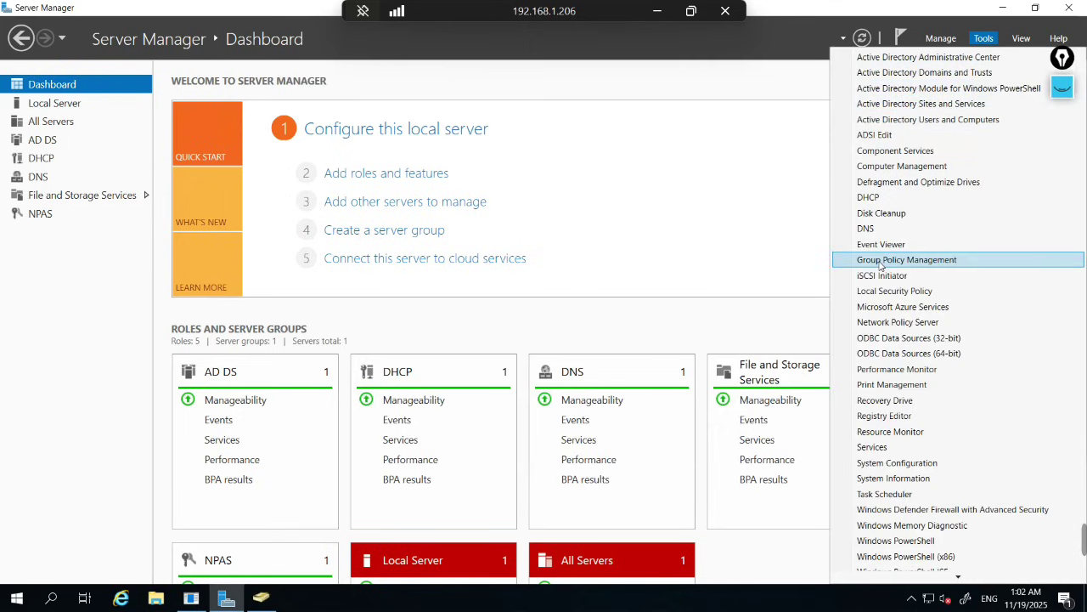
pyautogui.click(928, 261)
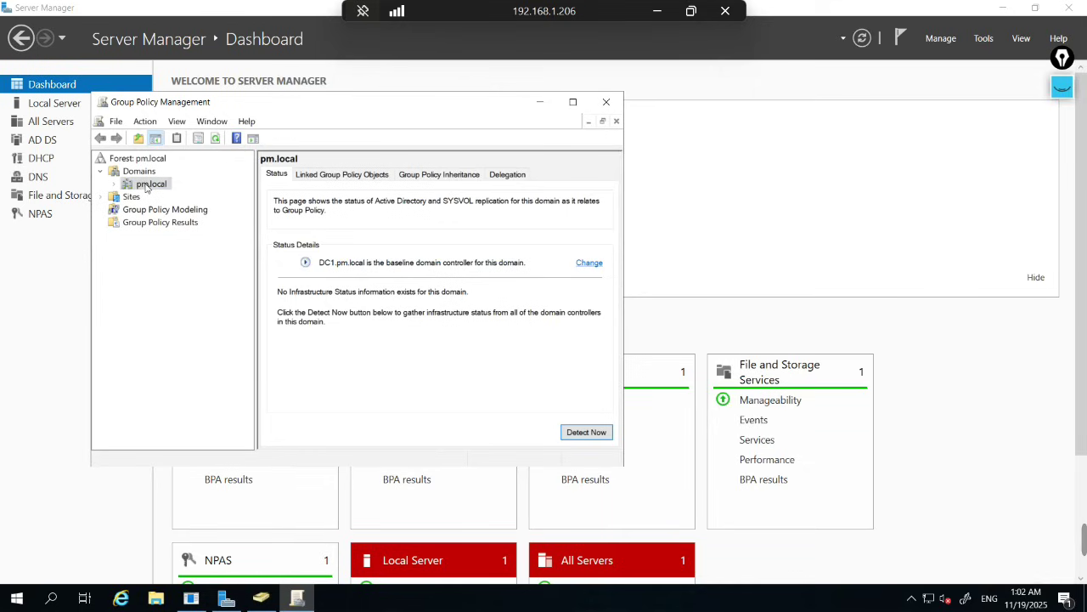
pyautogui.rightClick(146, 187)
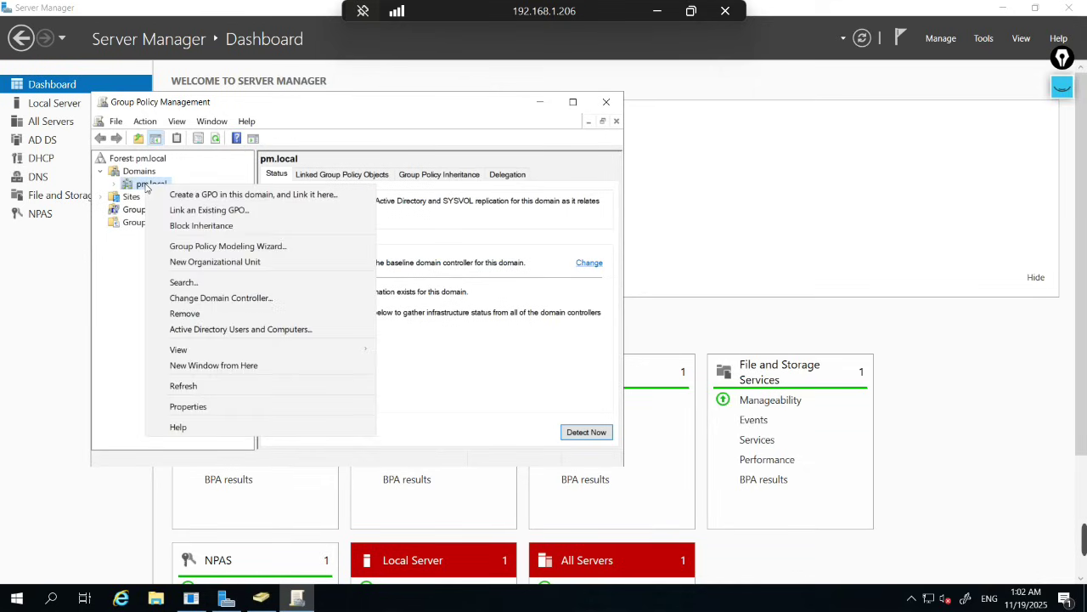
pyautogui.click(192, 196)
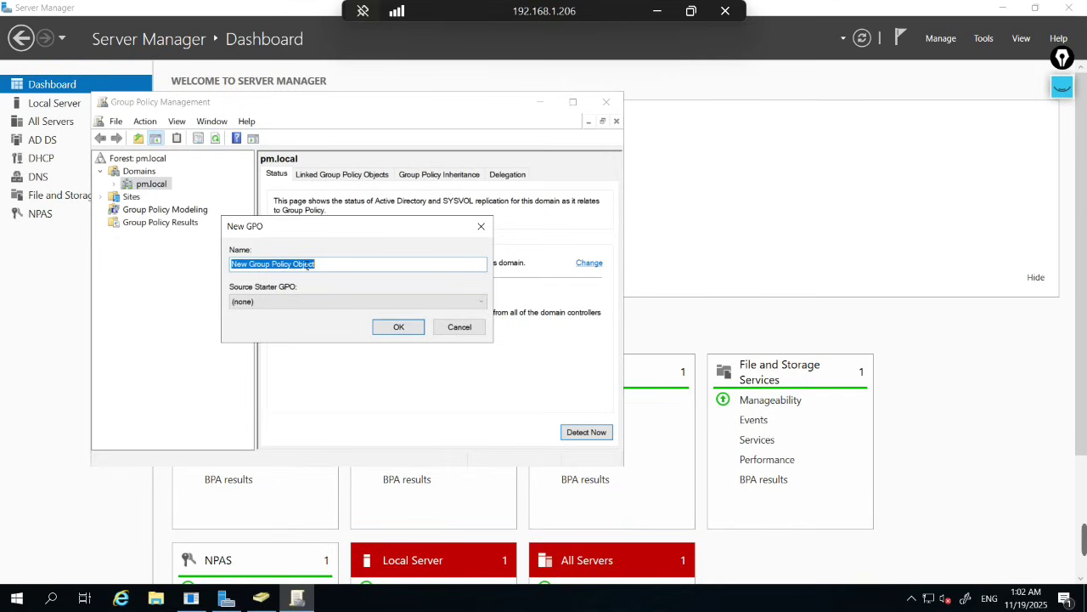
pyautogui.write('PM NET')
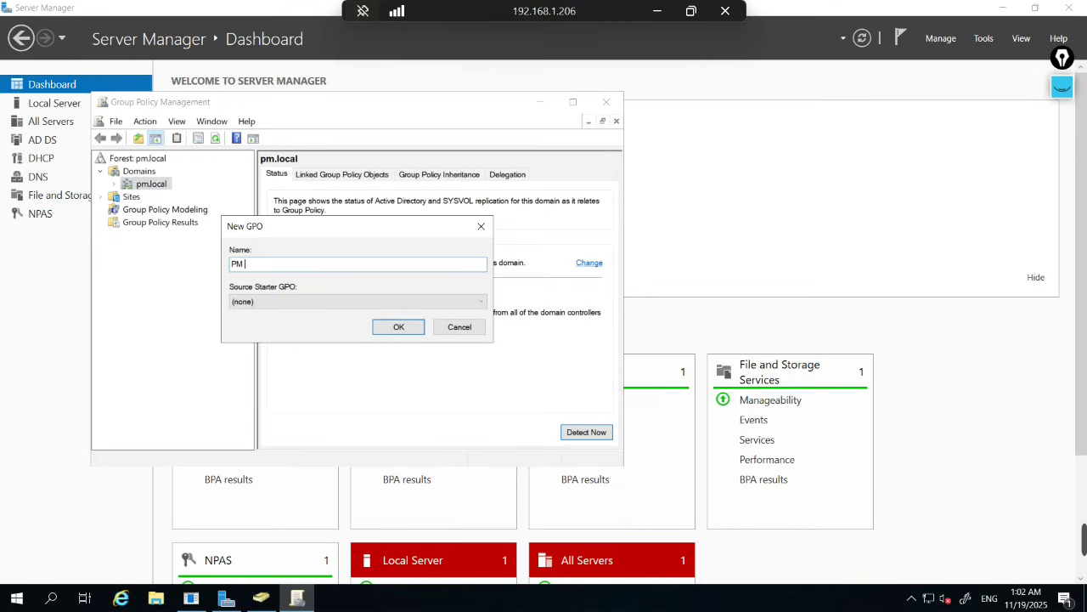
pyautogui.click(397, 326)
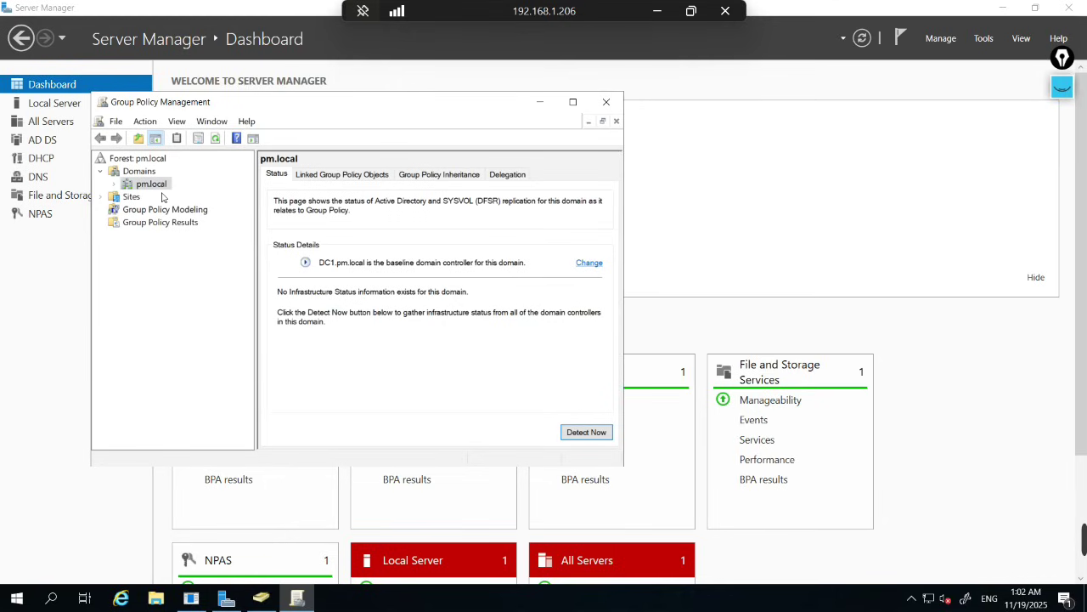
pyautogui.click(115, 185)
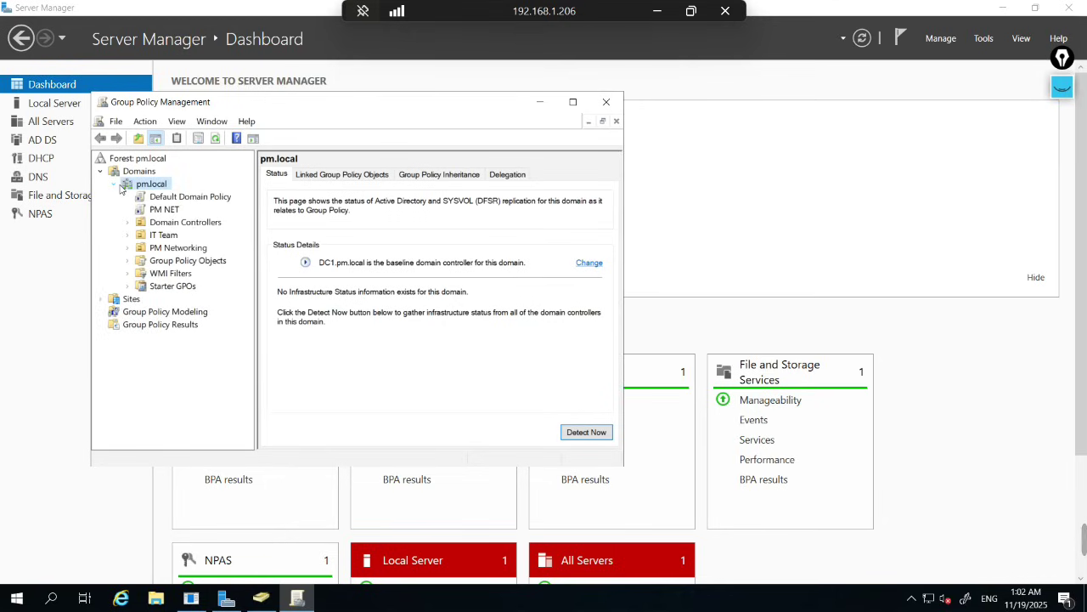
# Add the PM Net group to PM NET's security filtering beside Authenticated Users.
pyautogui.click(162, 210)
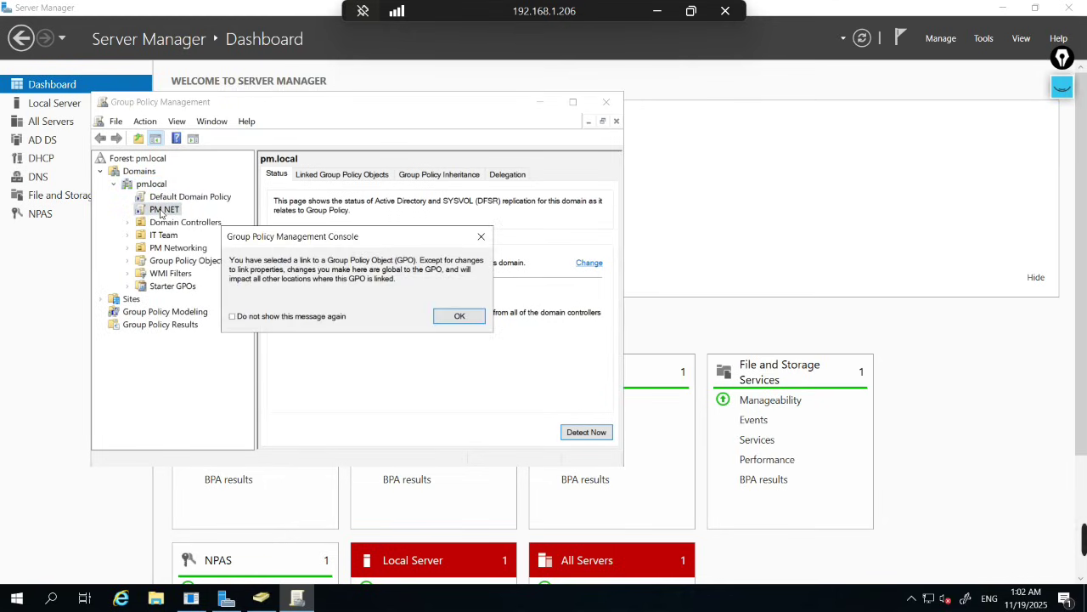
pyautogui.click(452, 314)
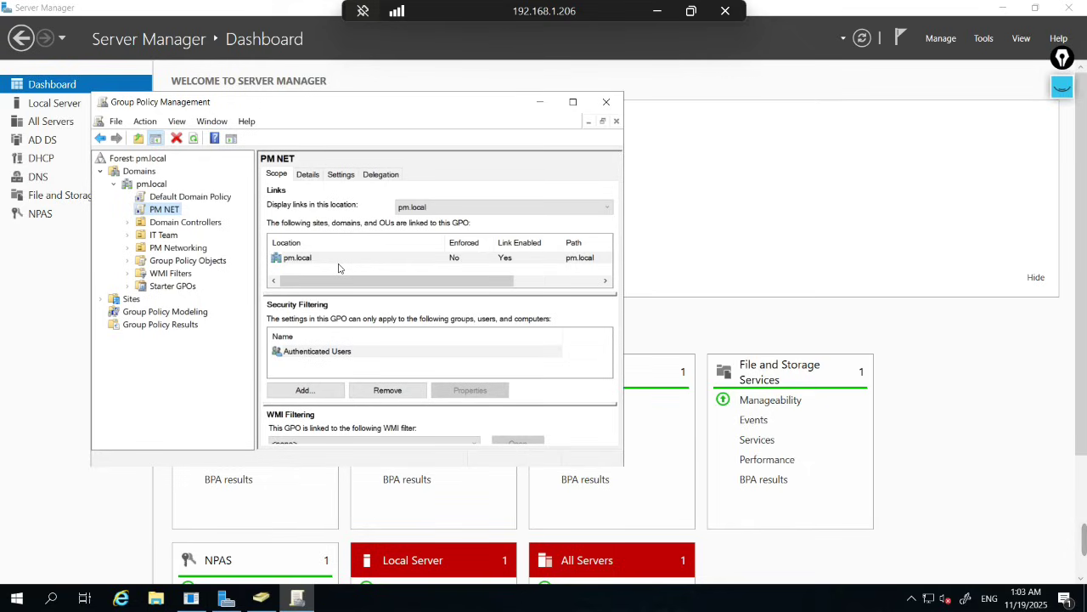
pyautogui.click(305, 390)
pyautogui.write('PM')
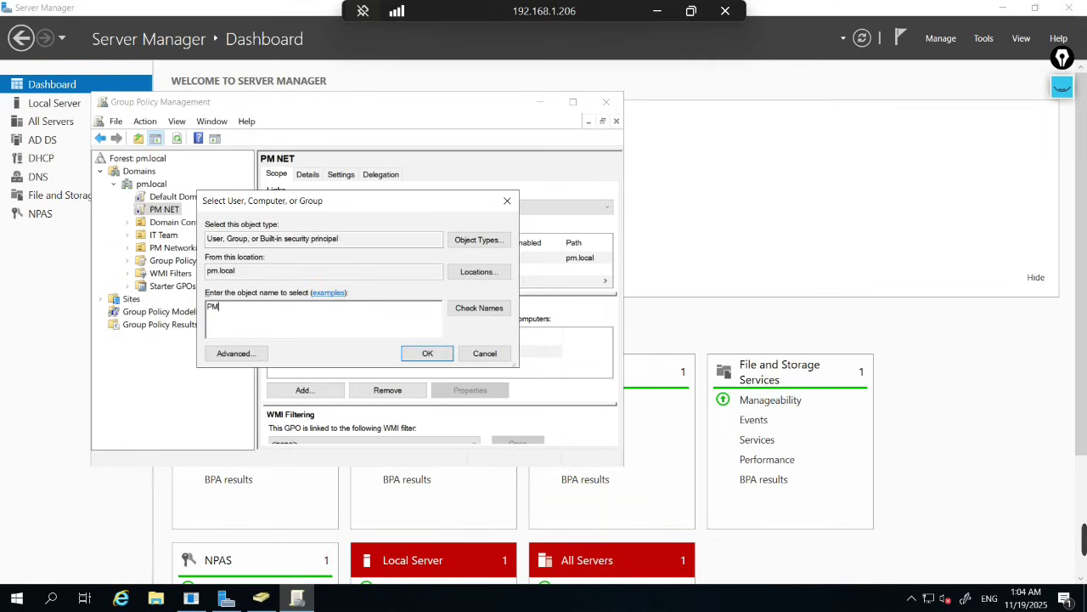
pyautogui.press('Return')
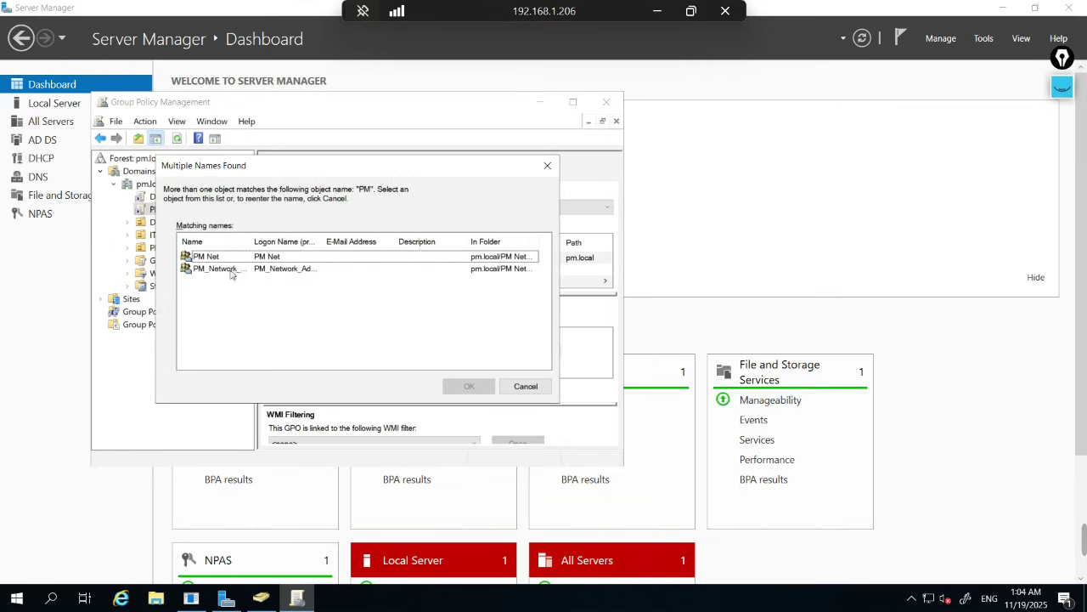
pyautogui.click(218, 258)
pyautogui.click(225, 270)
pyautogui.click(225, 257)
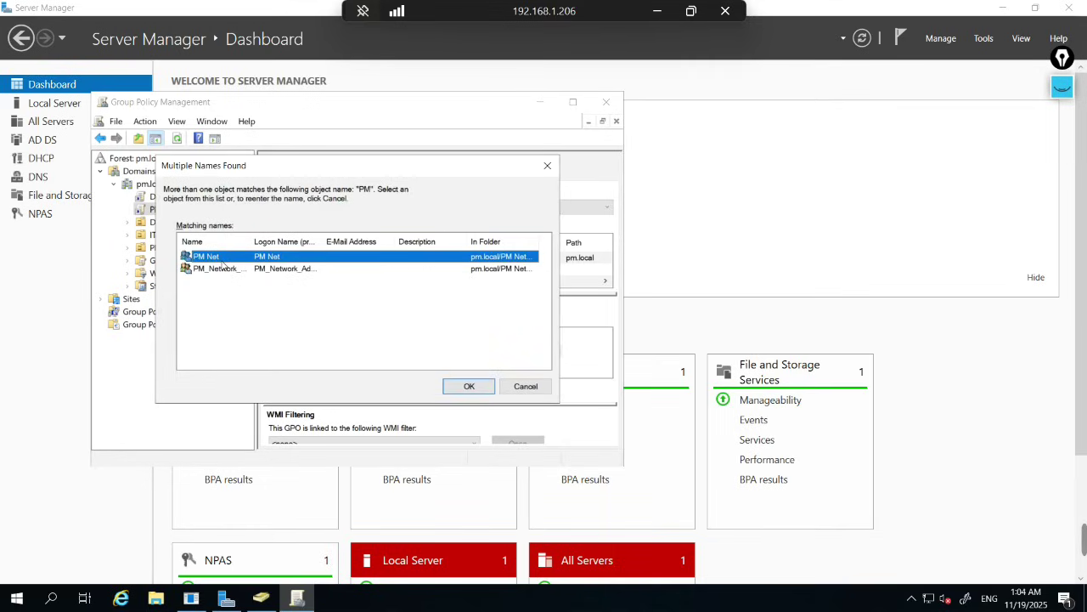
pyautogui.click(226, 270)
pyautogui.click(226, 258)
pyautogui.click(469, 386)
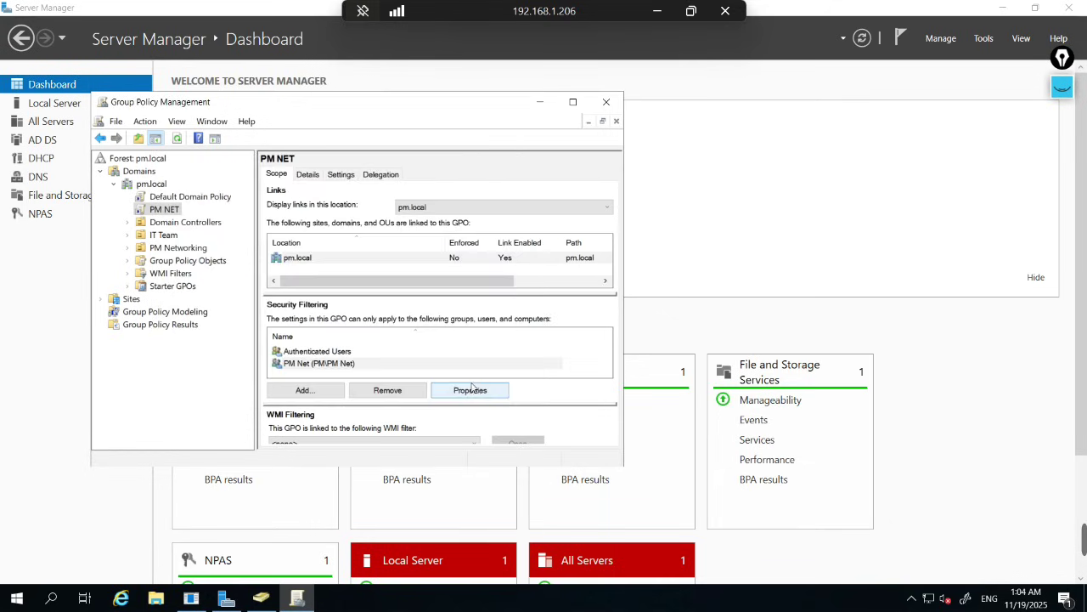
pyautogui.click(331, 363)
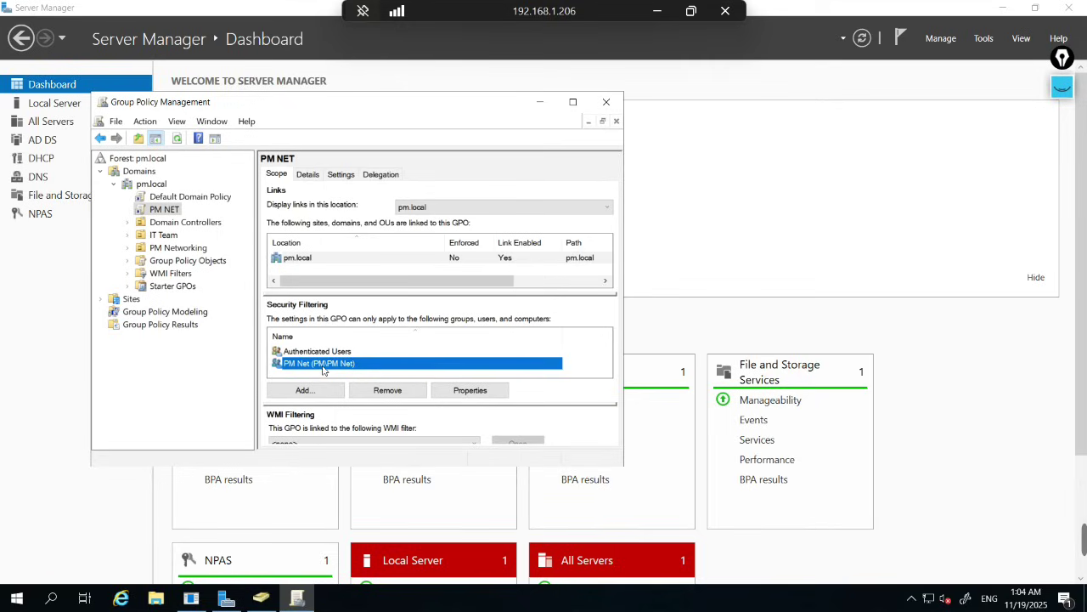
pyautogui.click(456, 193)
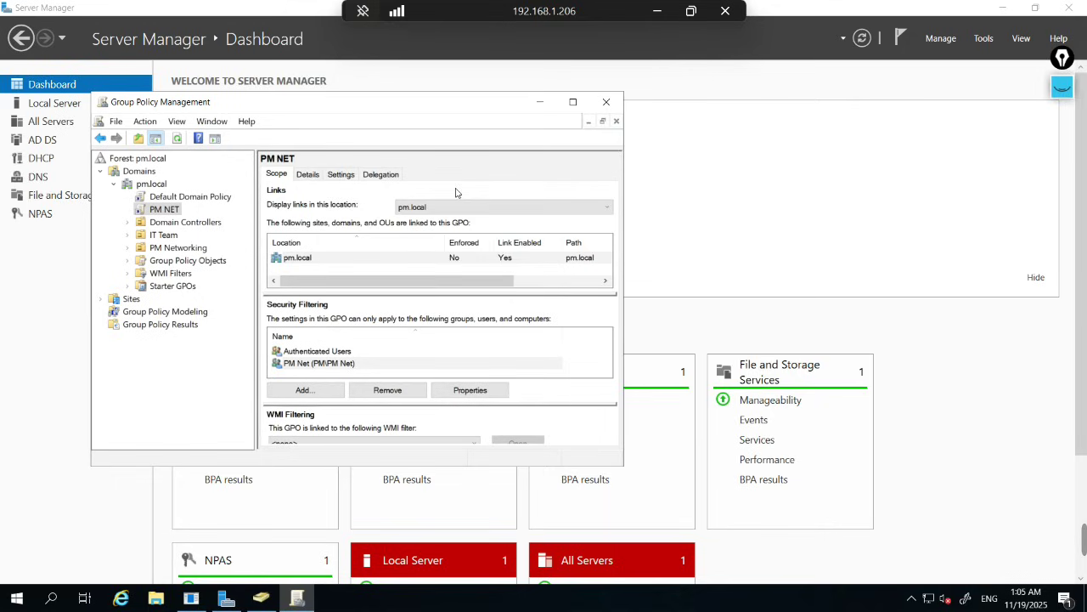
# Minimize Group Policy Management to bring back the Server Manager dashboard.
pyautogui.click(536, 103)
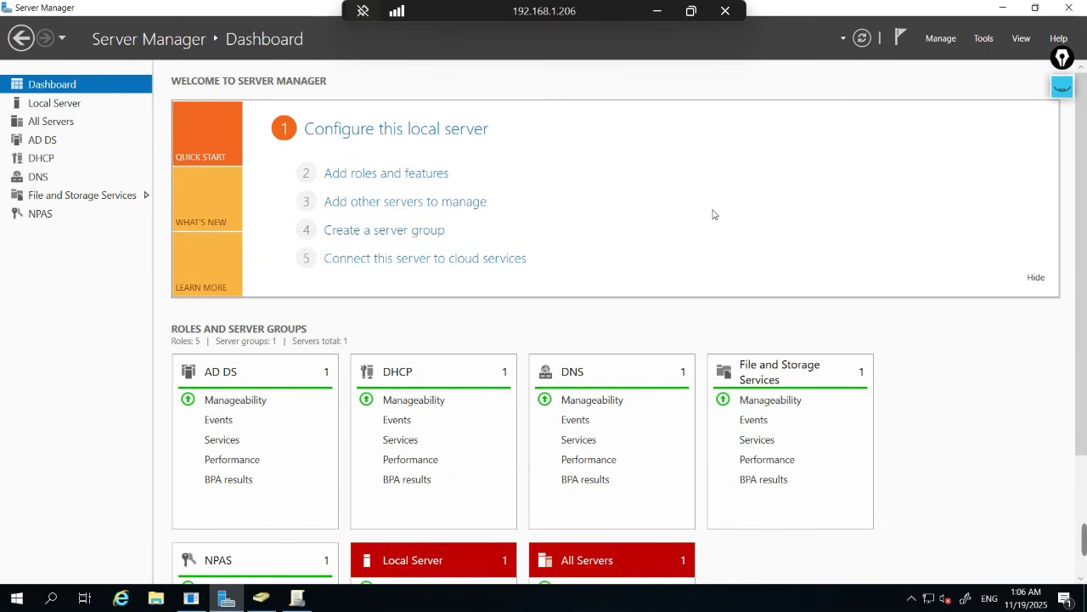
pyautogui.moveTo(1074, 543)
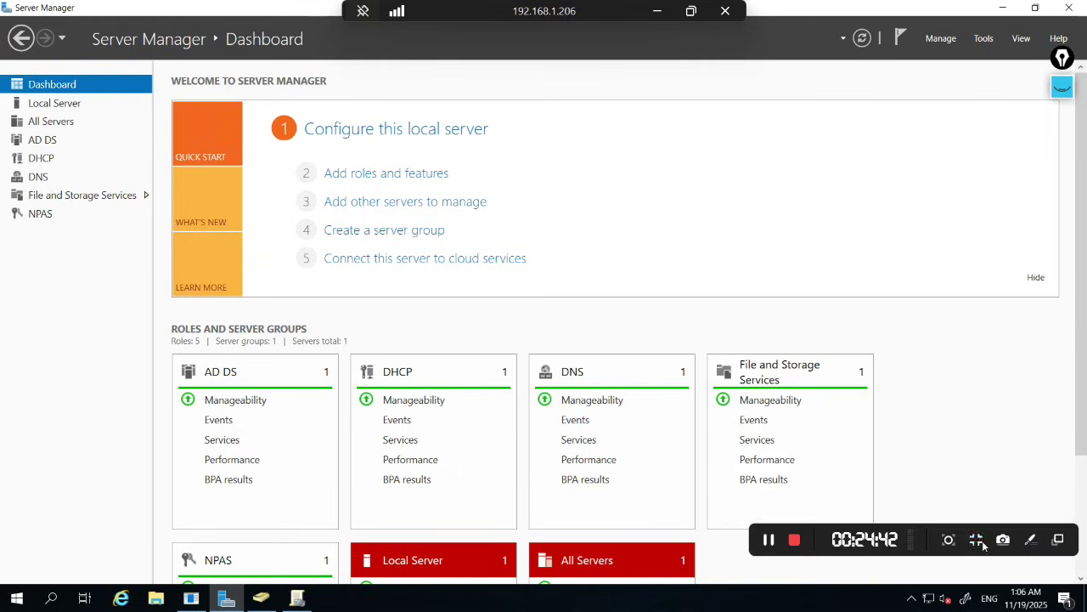